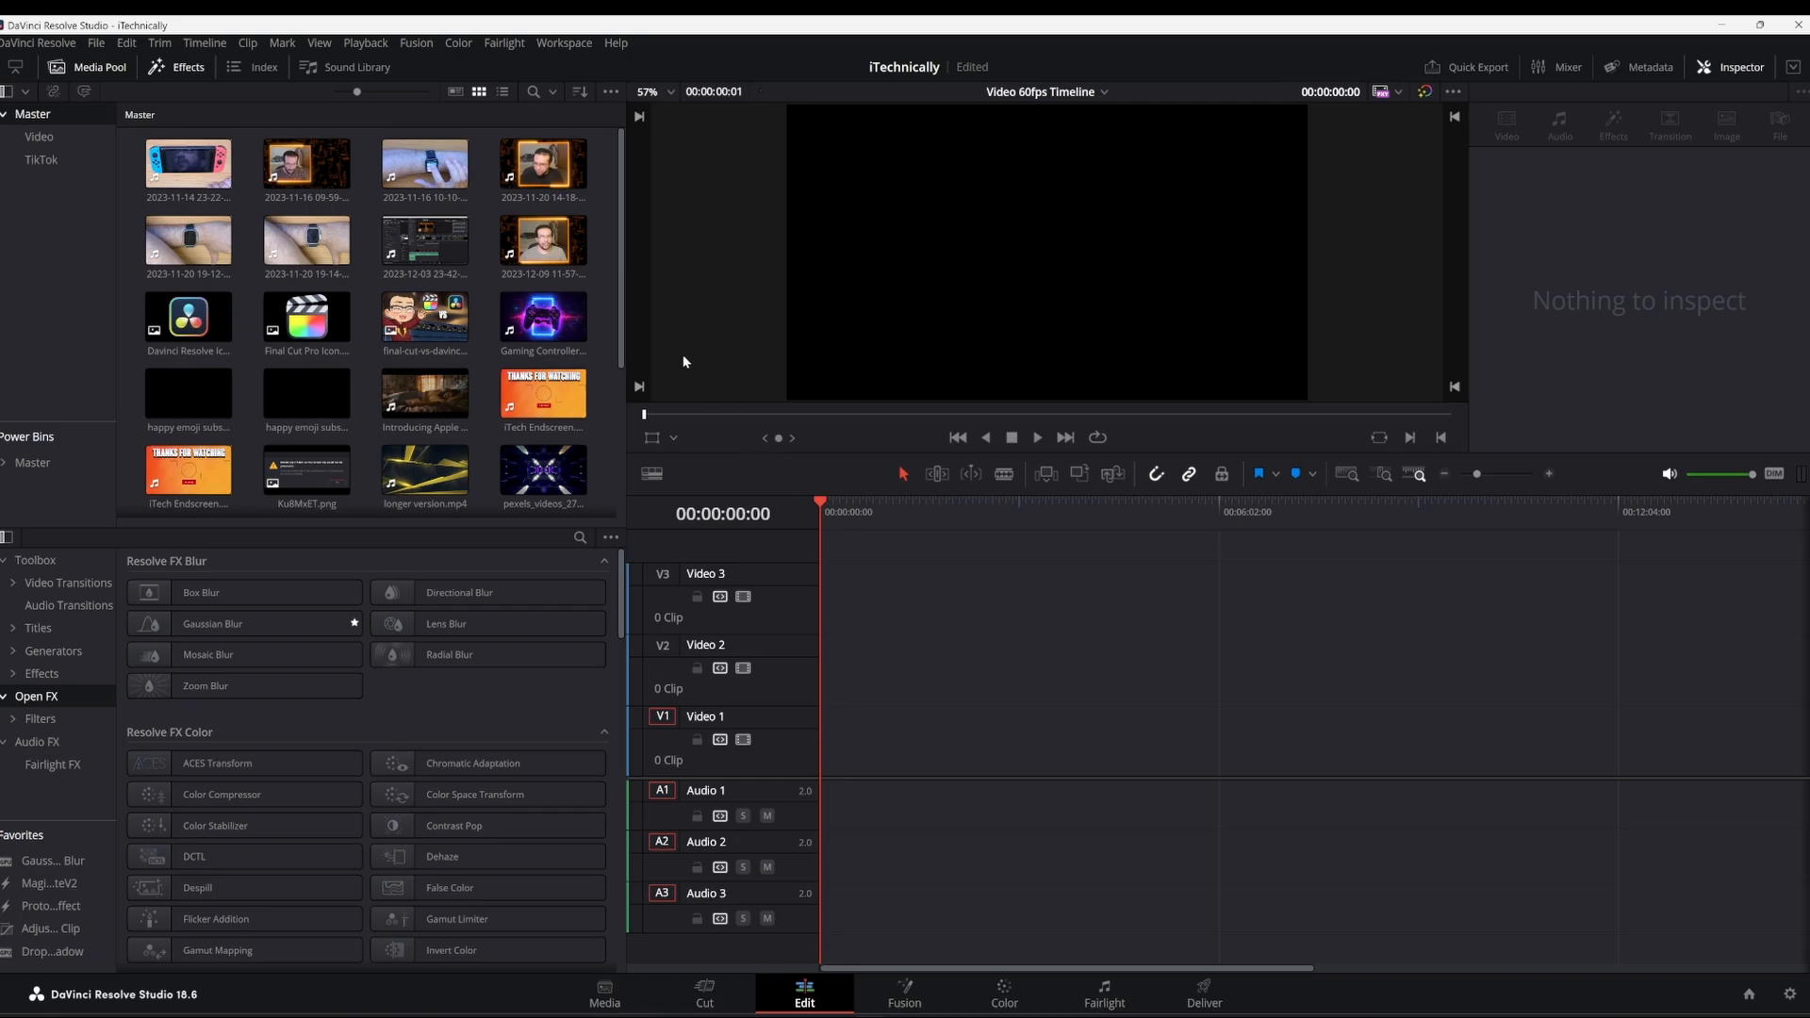
Step: Place the 2023-11-14 Nintendo Switch video from the media pool at the start of the Video 1 track and select it
click(177, 170)
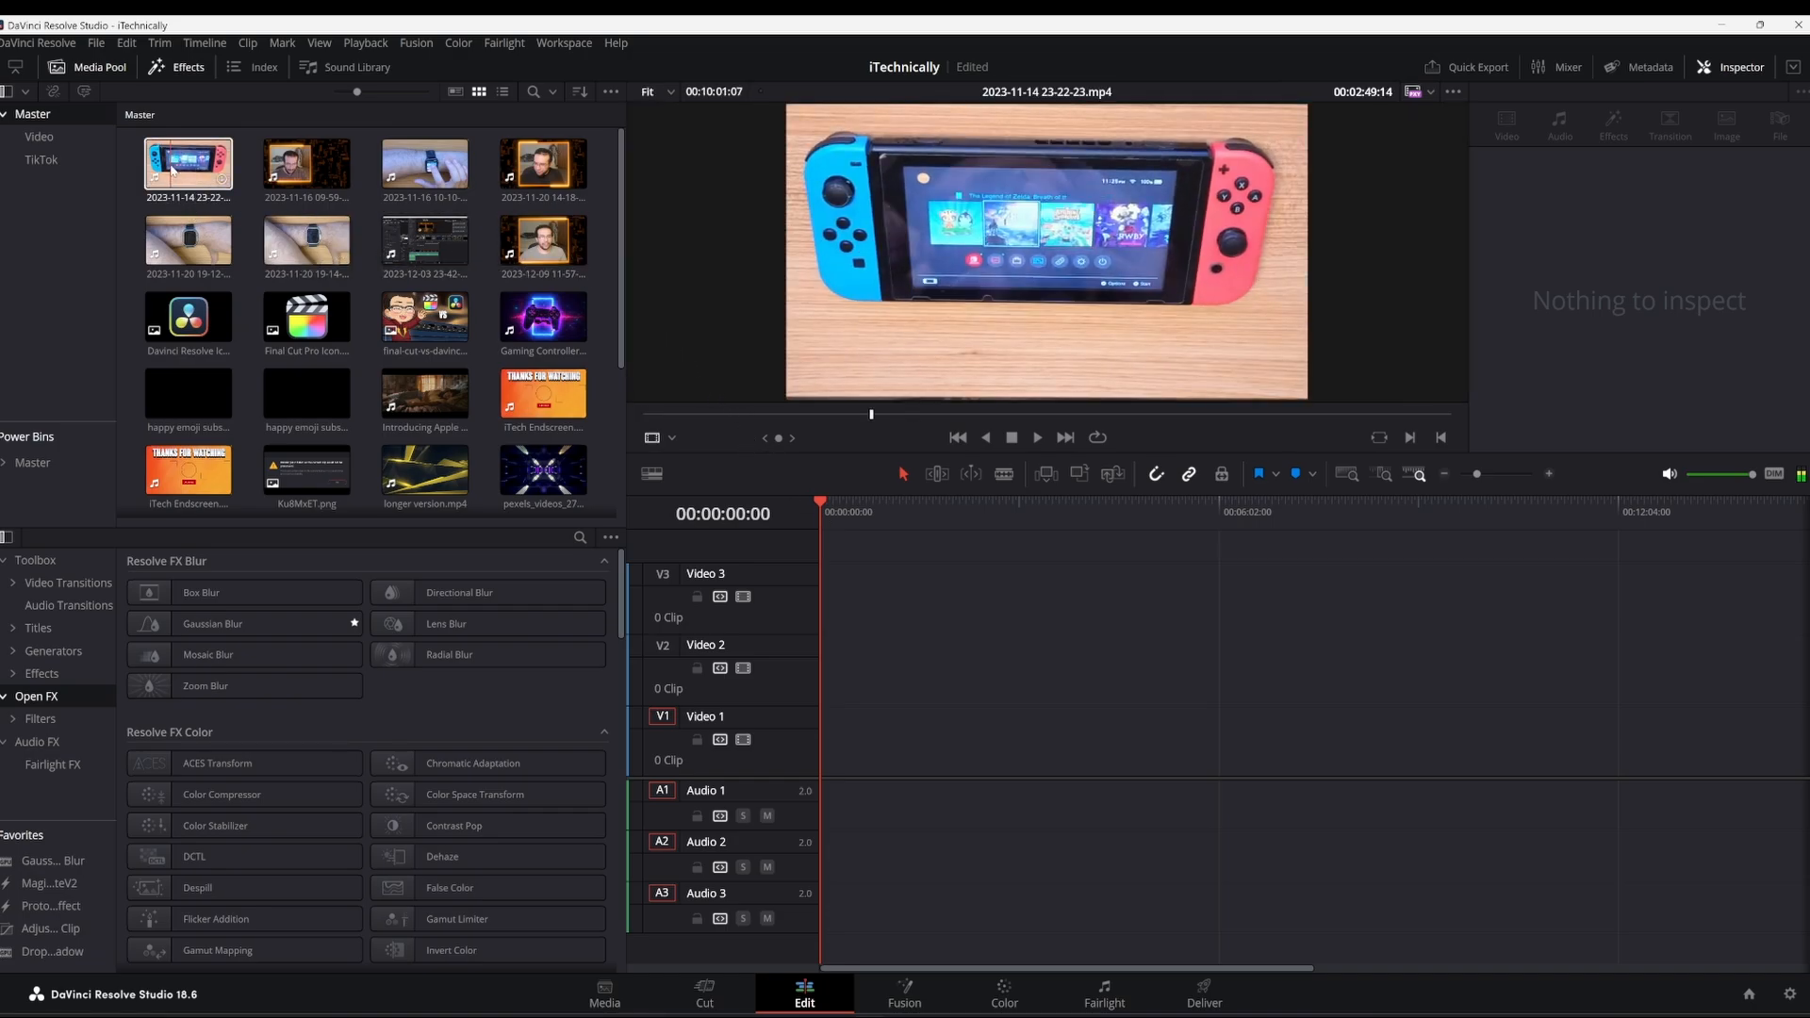
drag(174, 170, 842, 760)
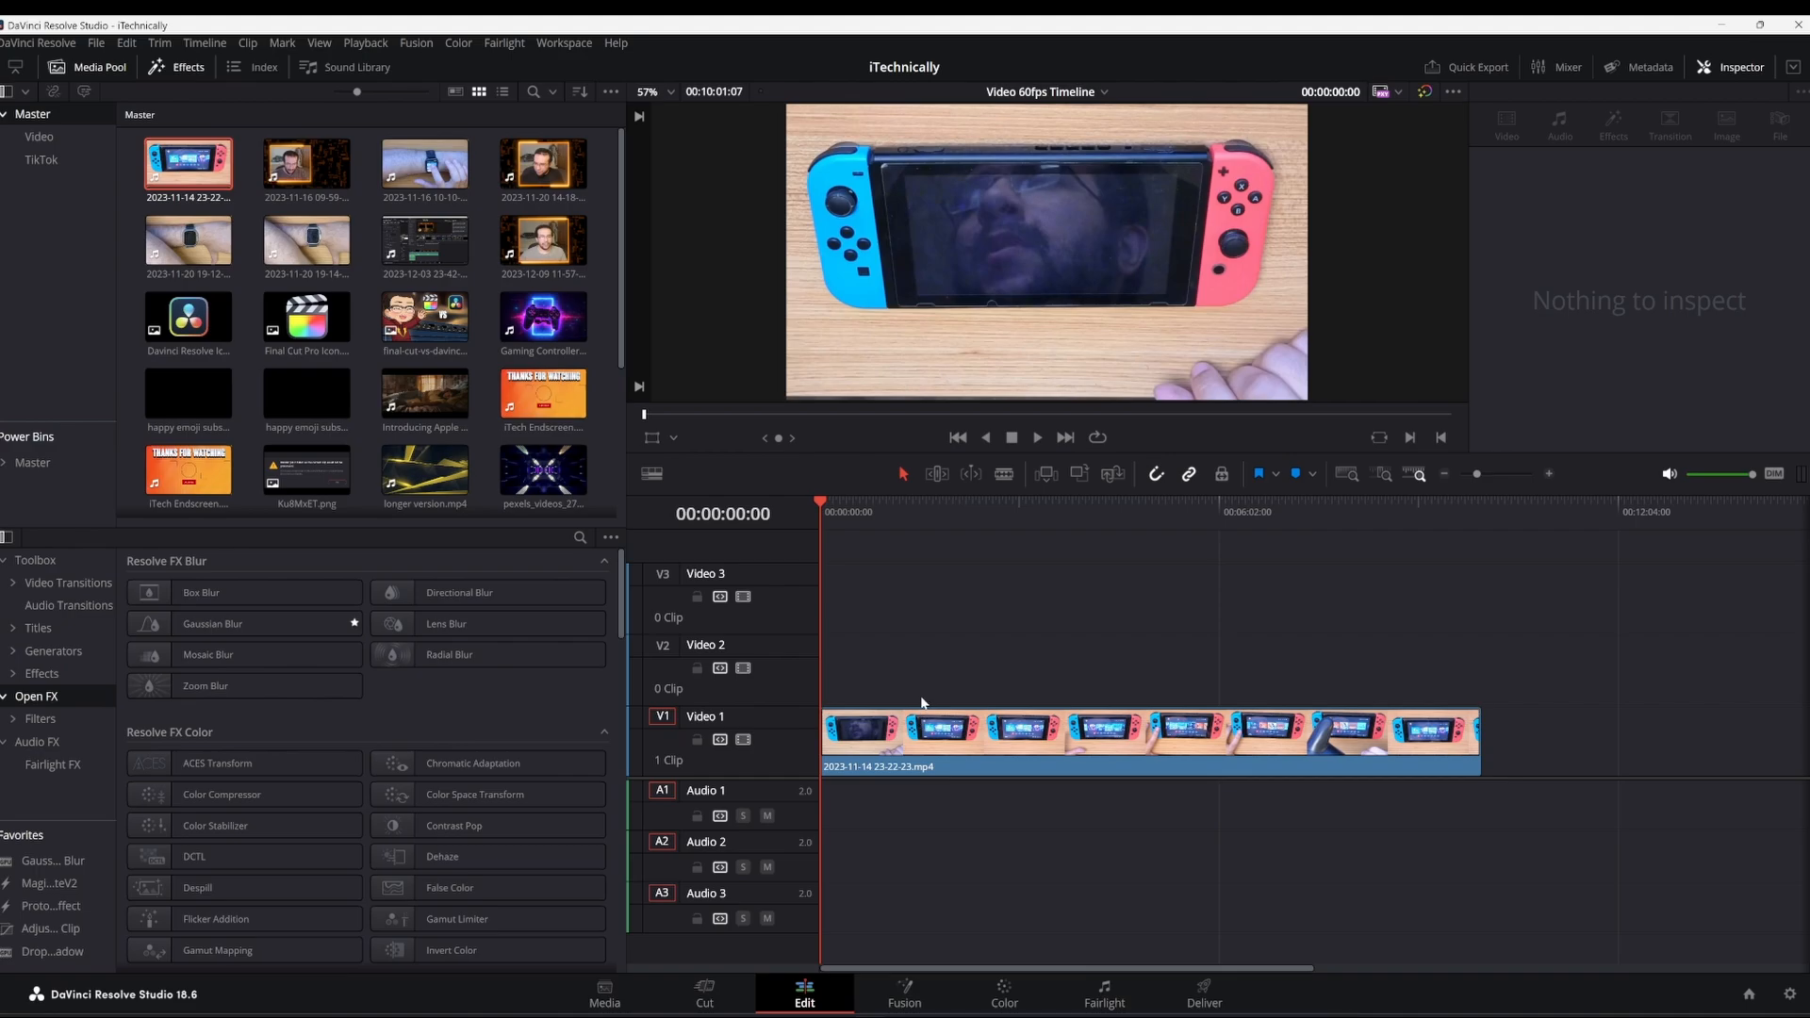
click(977, 738)
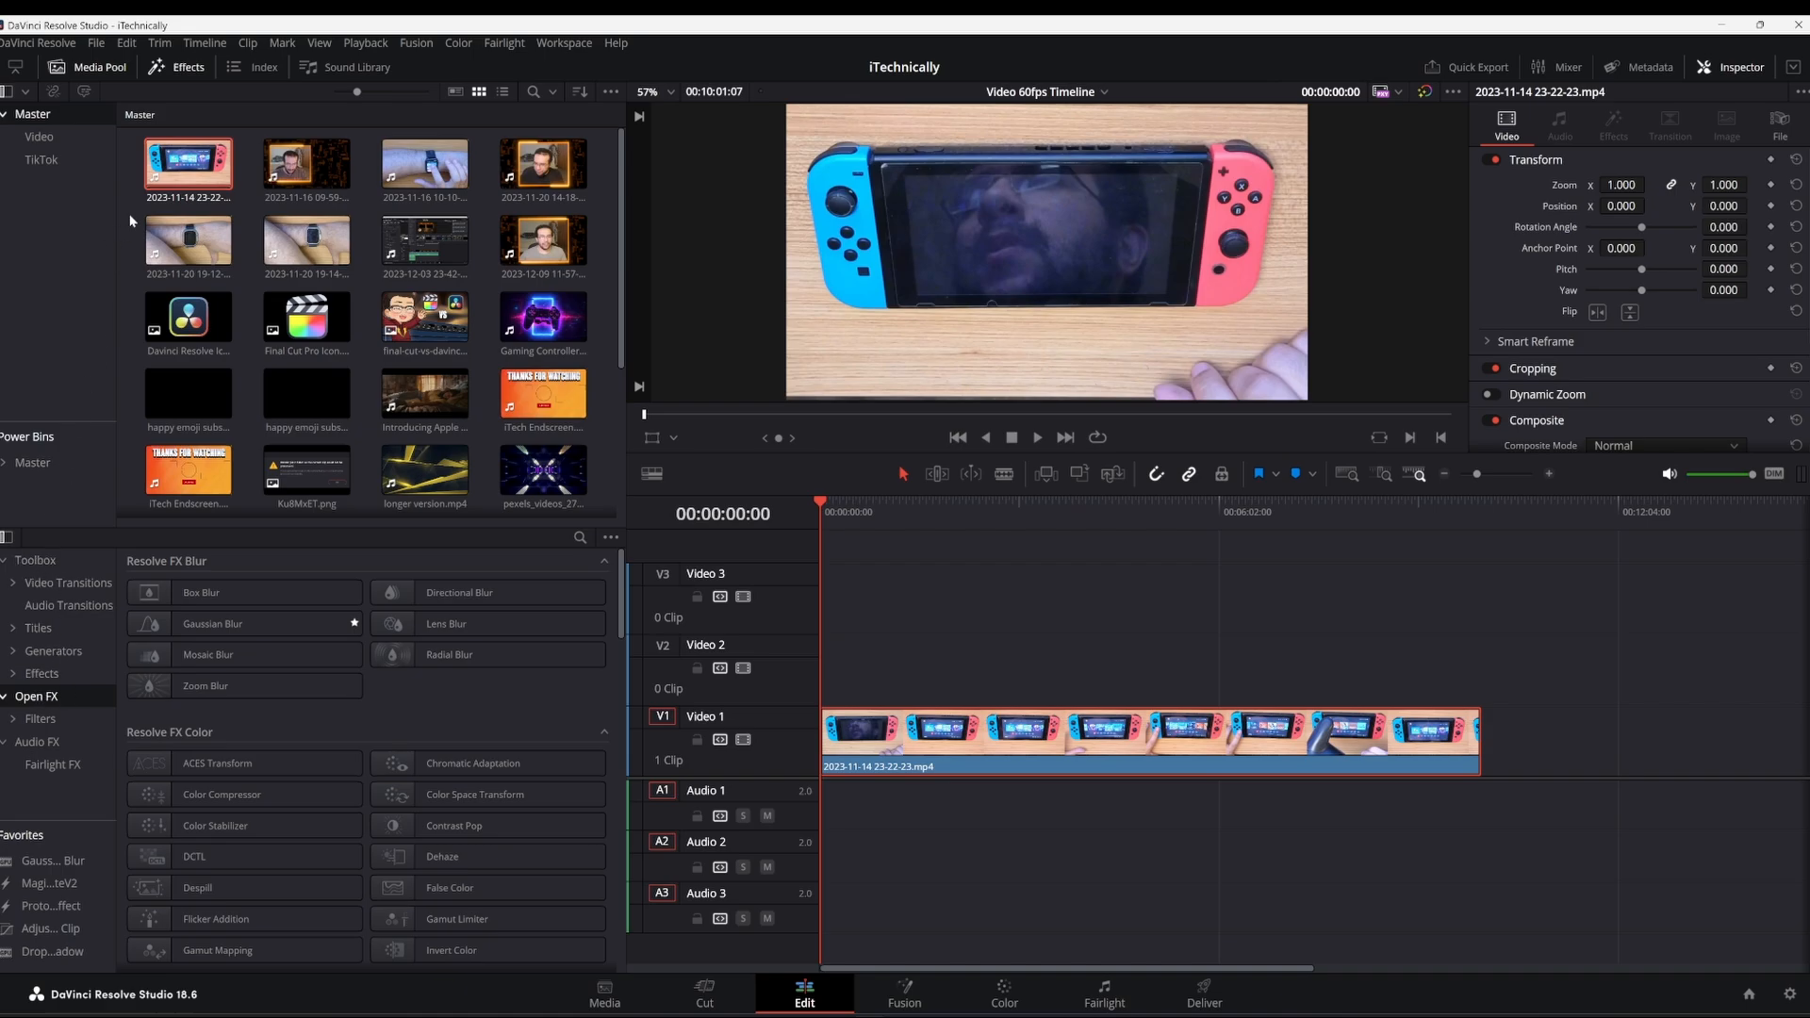
Step: Search the effects library for "fast" and apply the Fast Noise effect to the video clip on Video 1
click(171, 68)
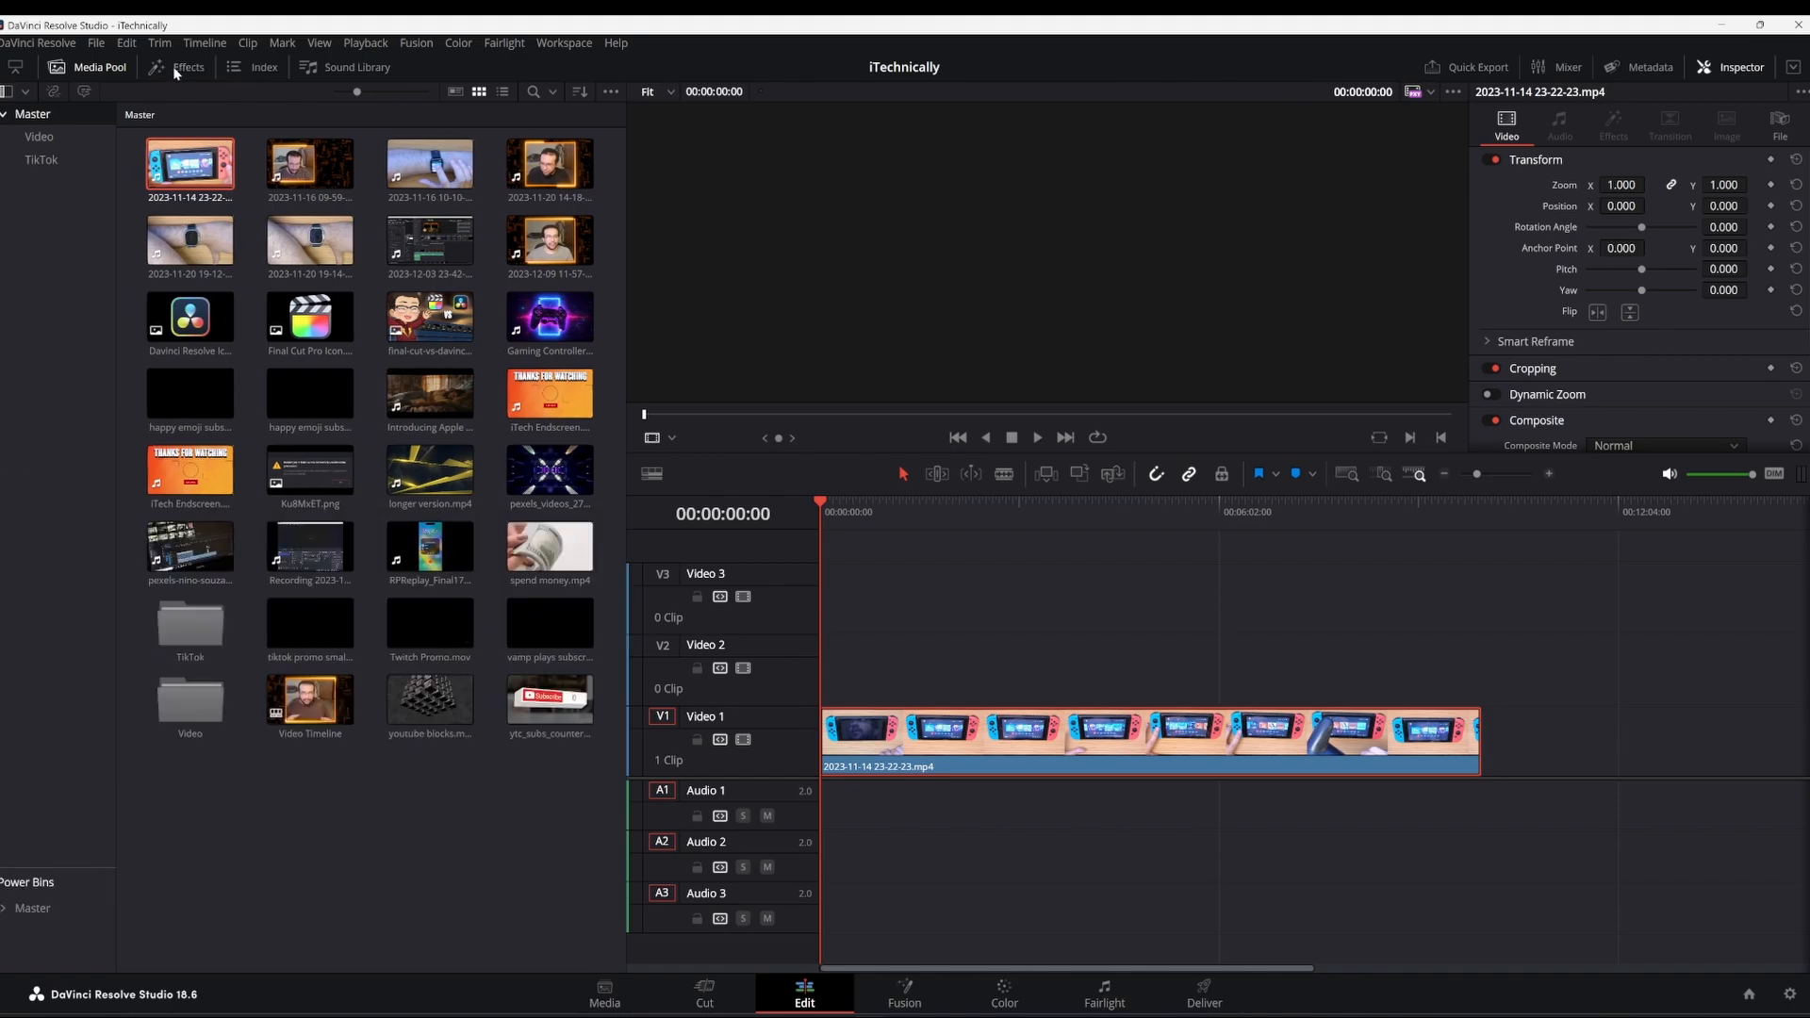
click(175, 69)
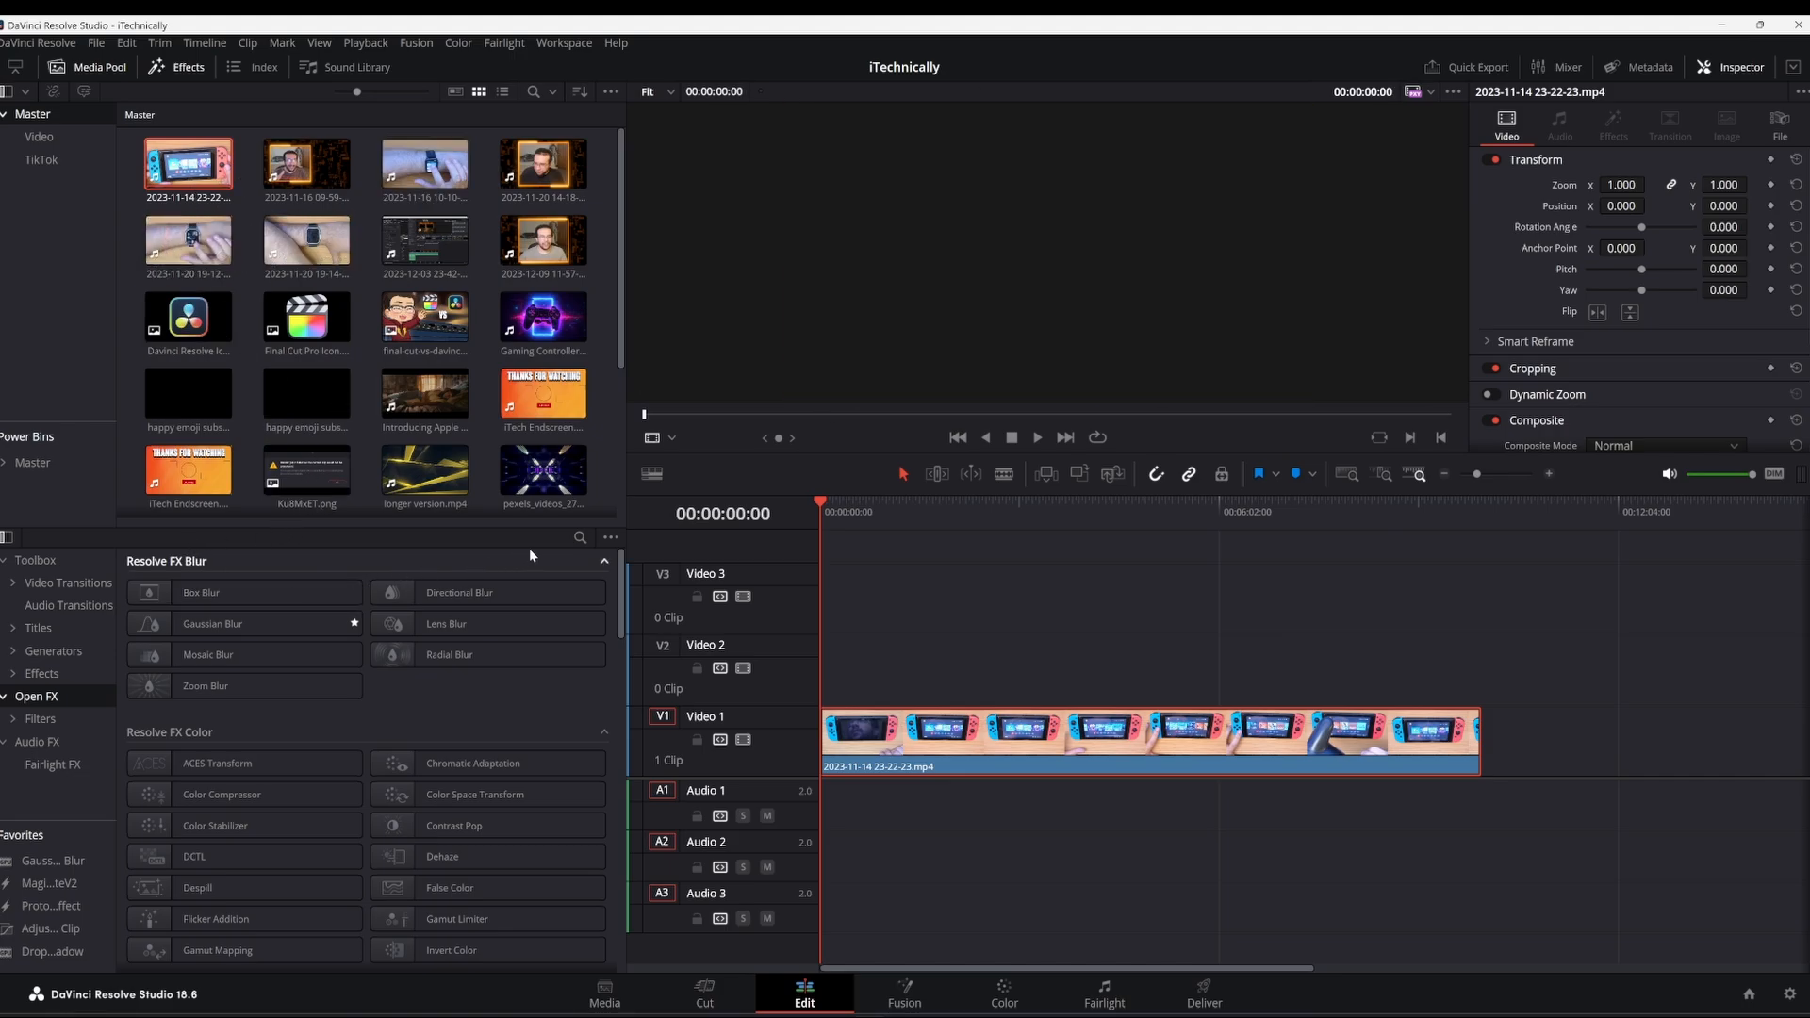
click(578, 538)
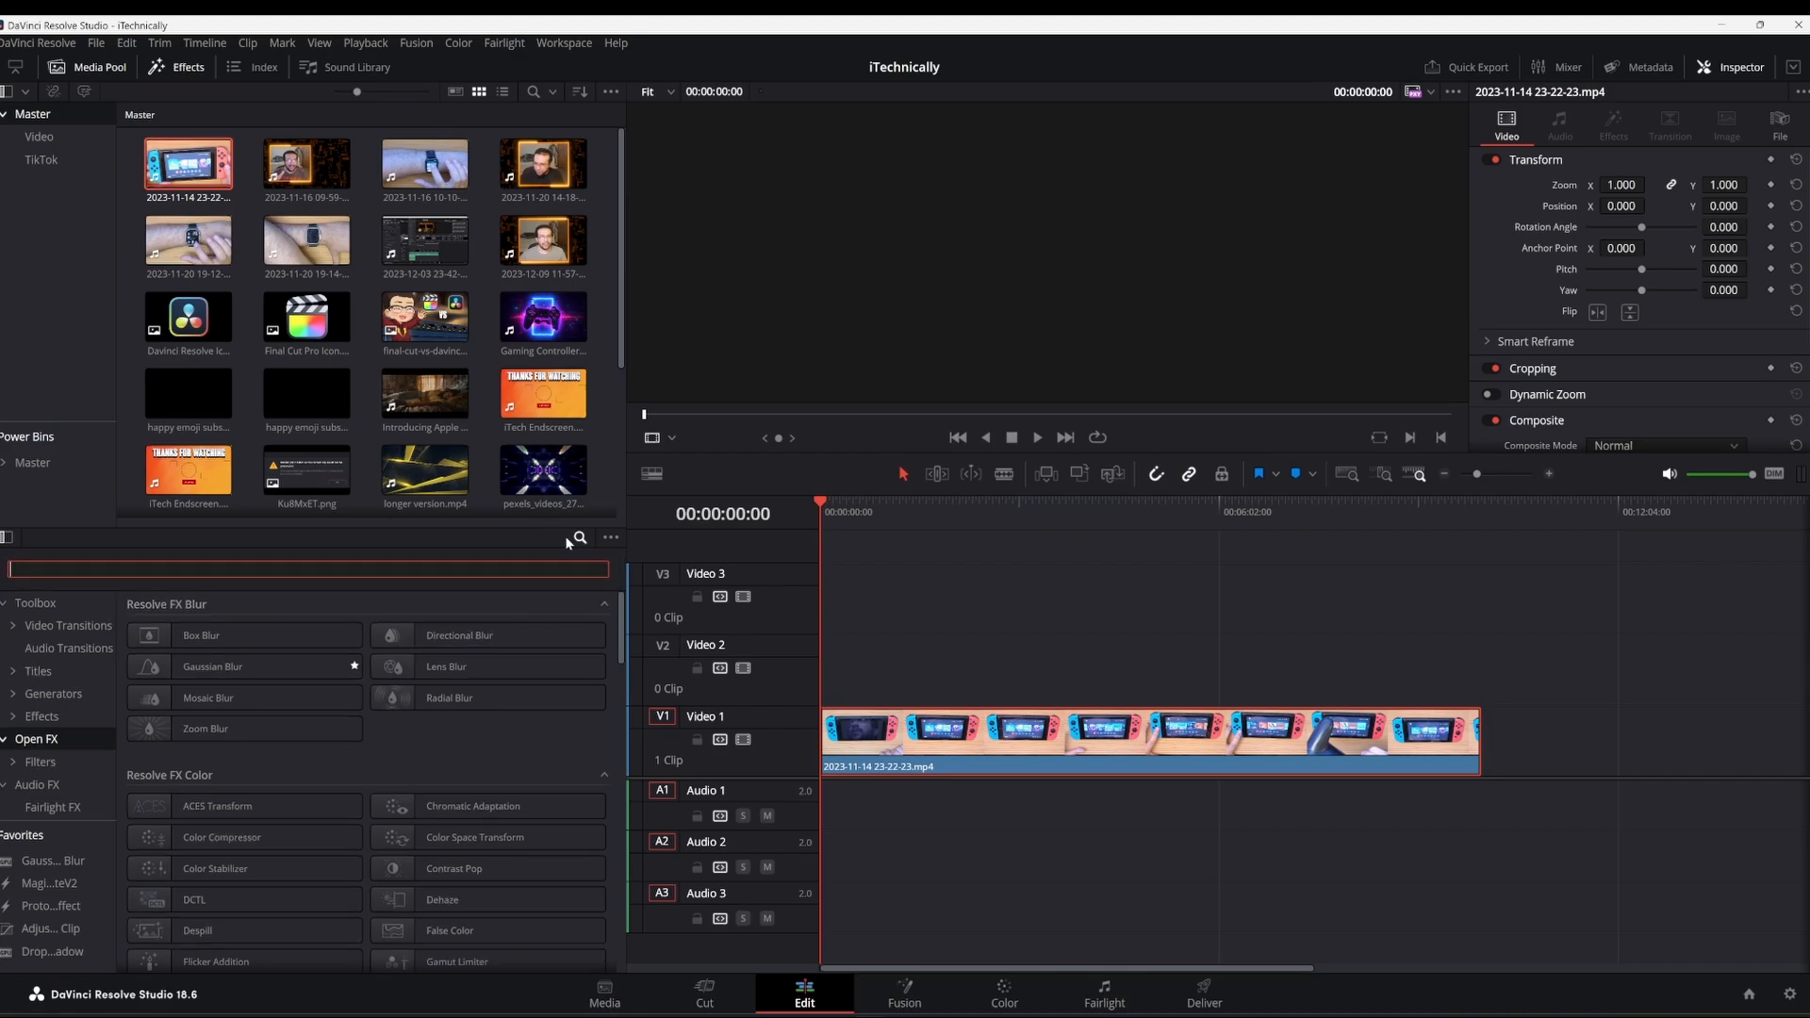
text(fast)
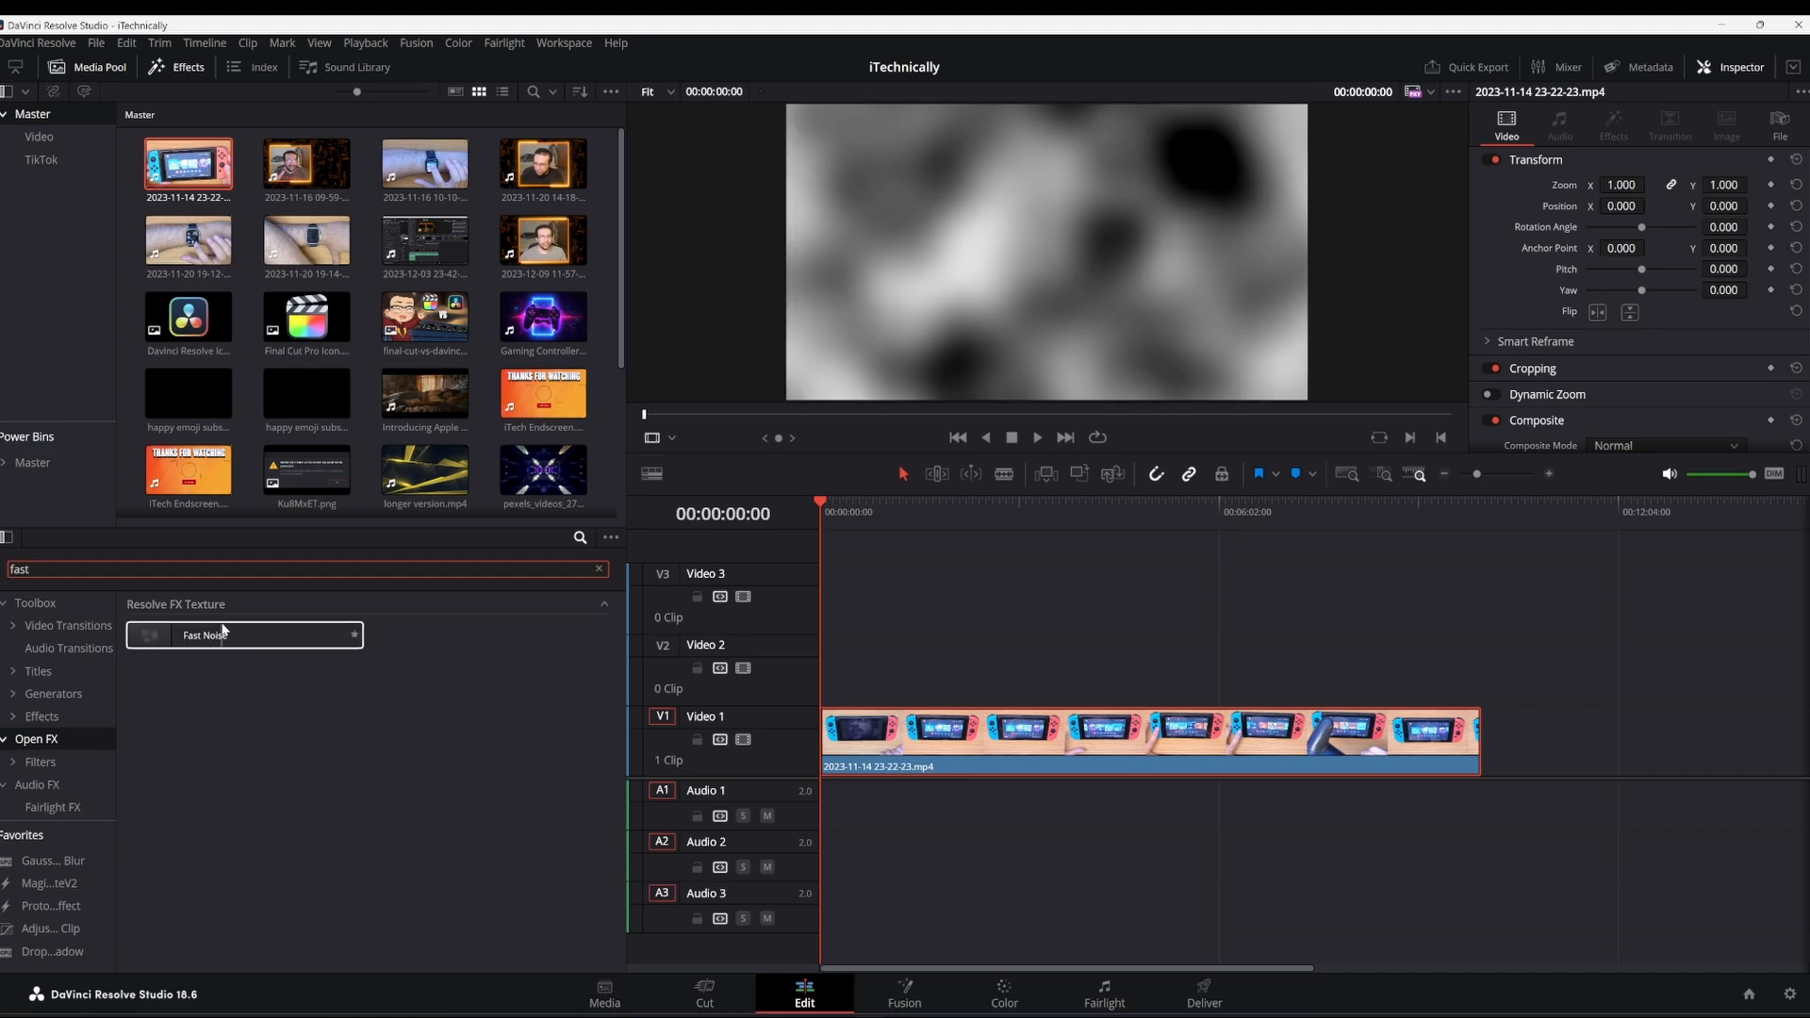
drag(226, 633, 1021, 757)
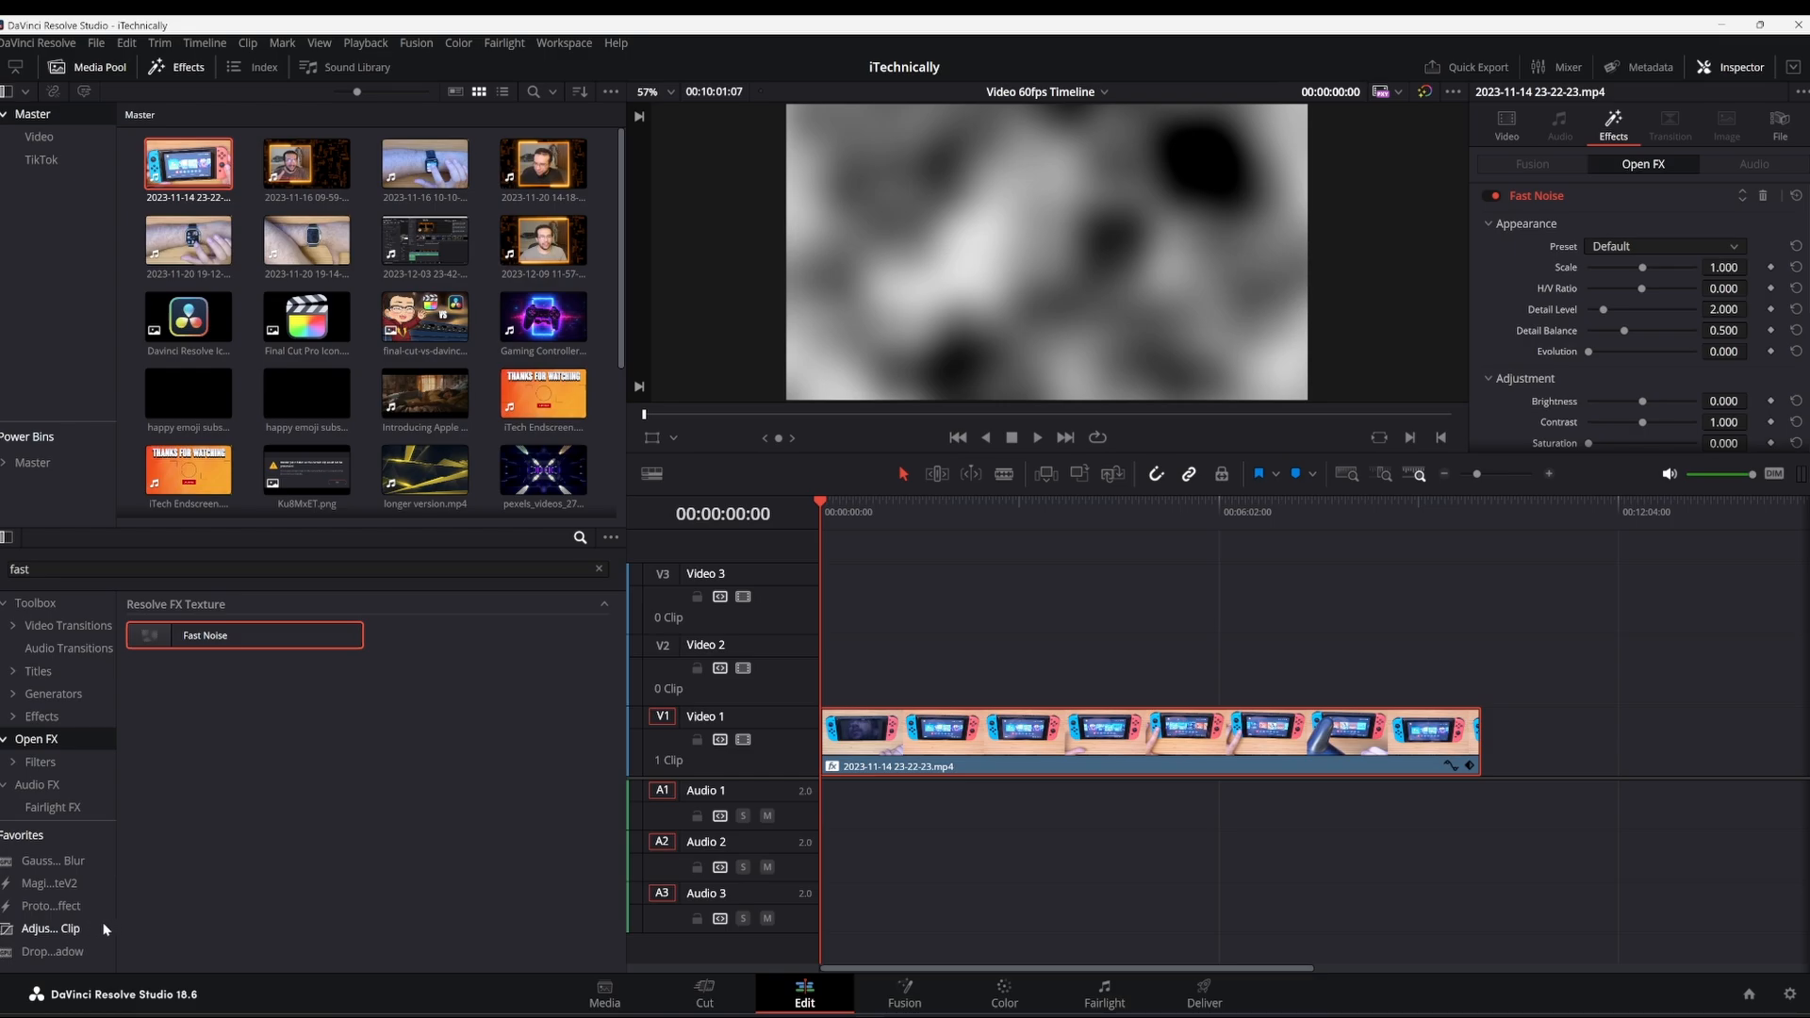
Step: Add an adjustment clip on the Video 2 track and stretch it over the full length of the video clip below
mouse_move(52, 931)
mouse_down()
mouse_move(144, 926)
mouse_move(707, 775)
mouse_move(857, 681)
mouse_move(1049, 680)
mouse_up()
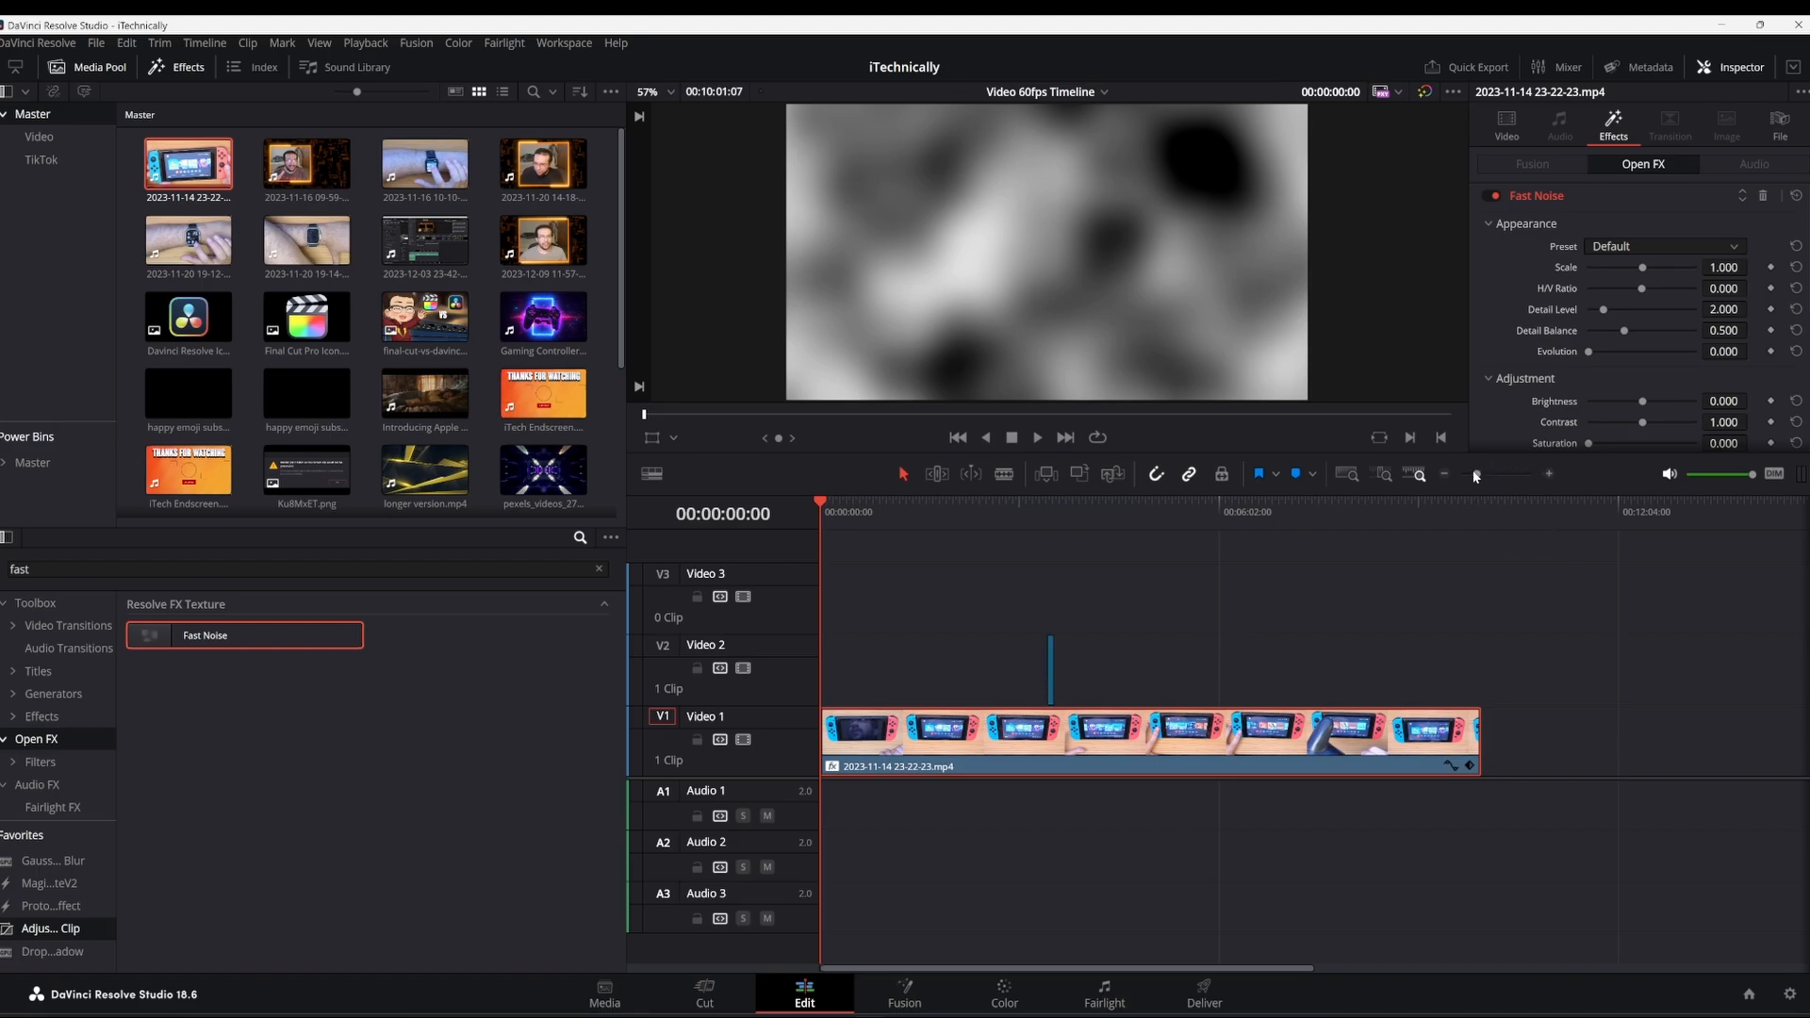
drag(1477, 474, 1483, 474)
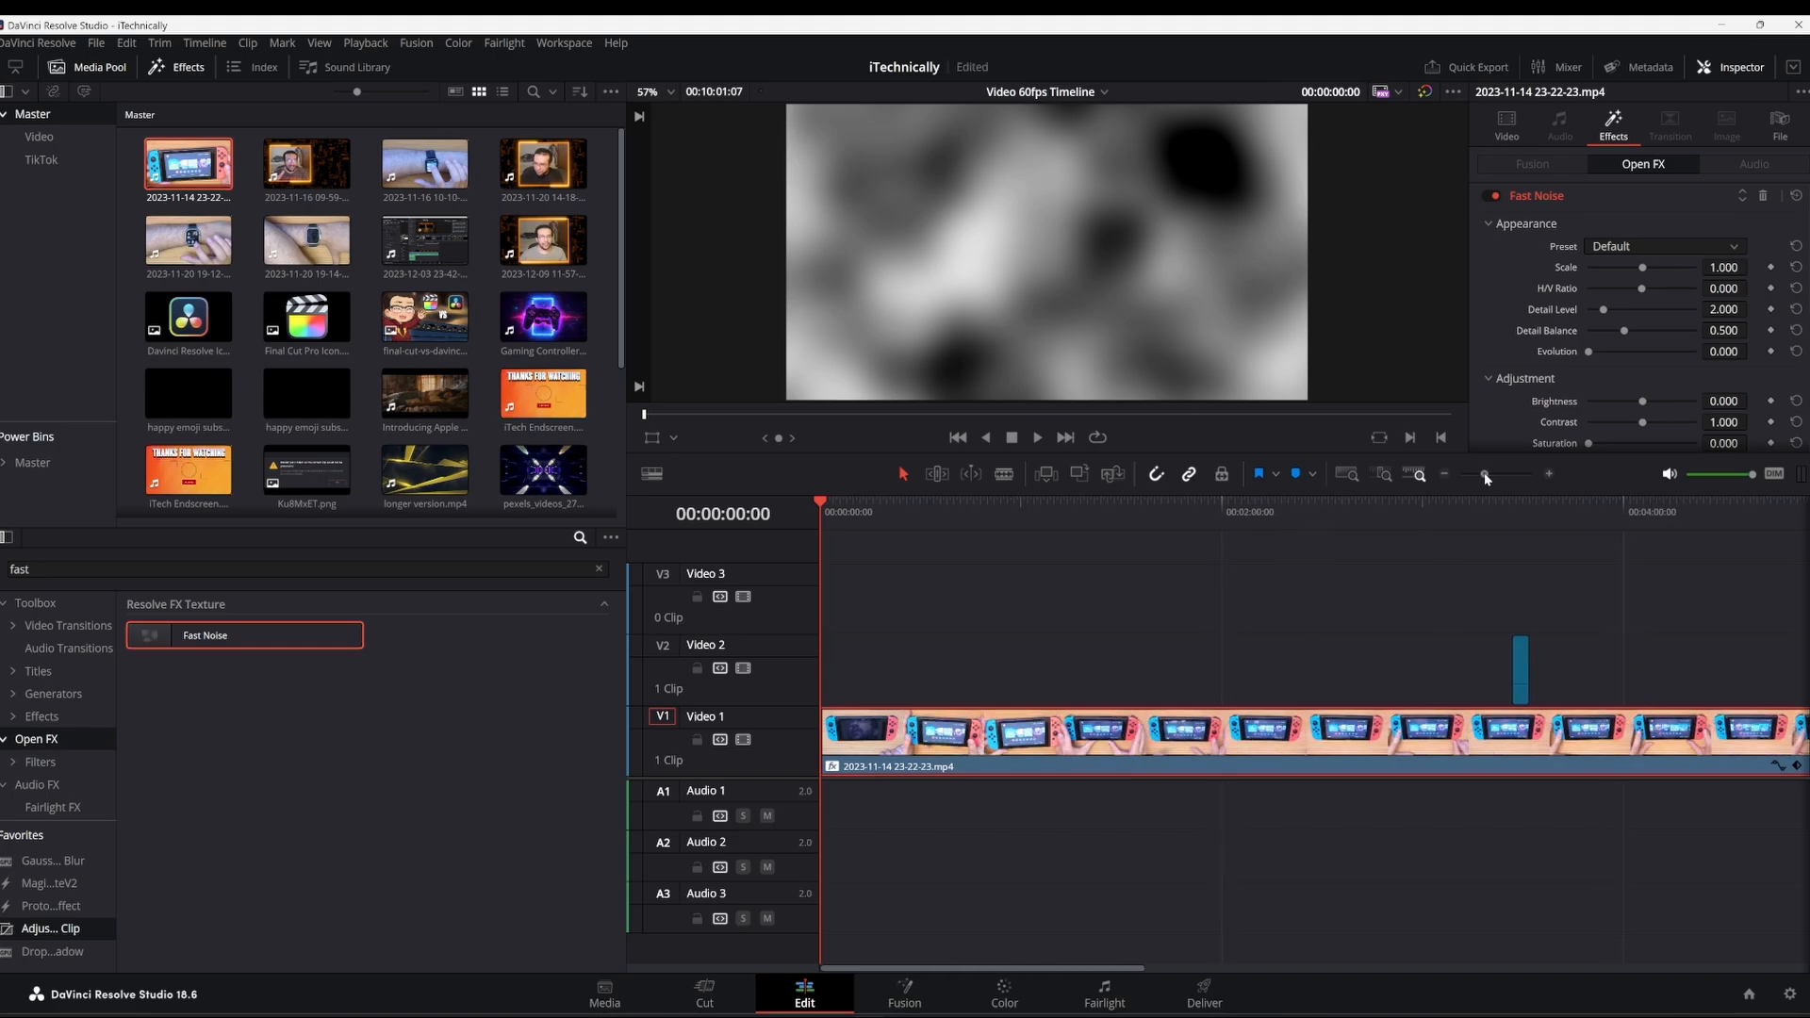
click(1519, 667)
drag(1512, 665, 824, 666)
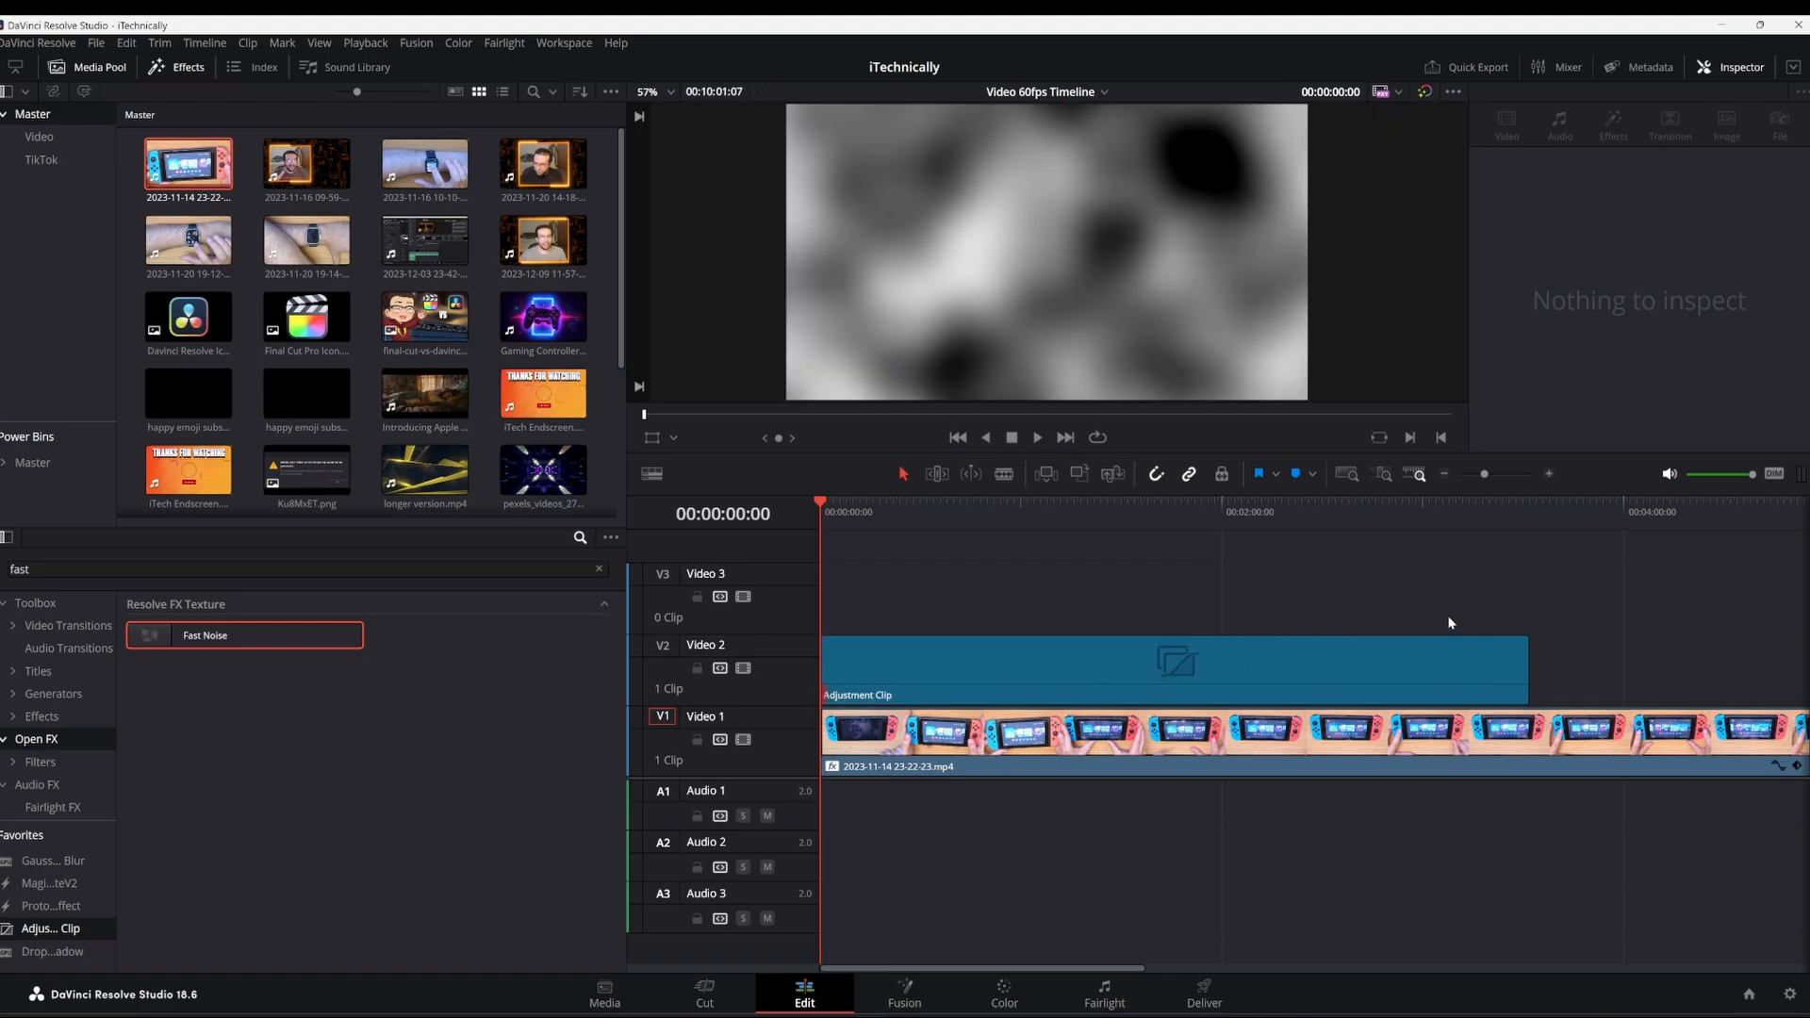
scroll(1448, 622, down, 2)
click(1120, 677)
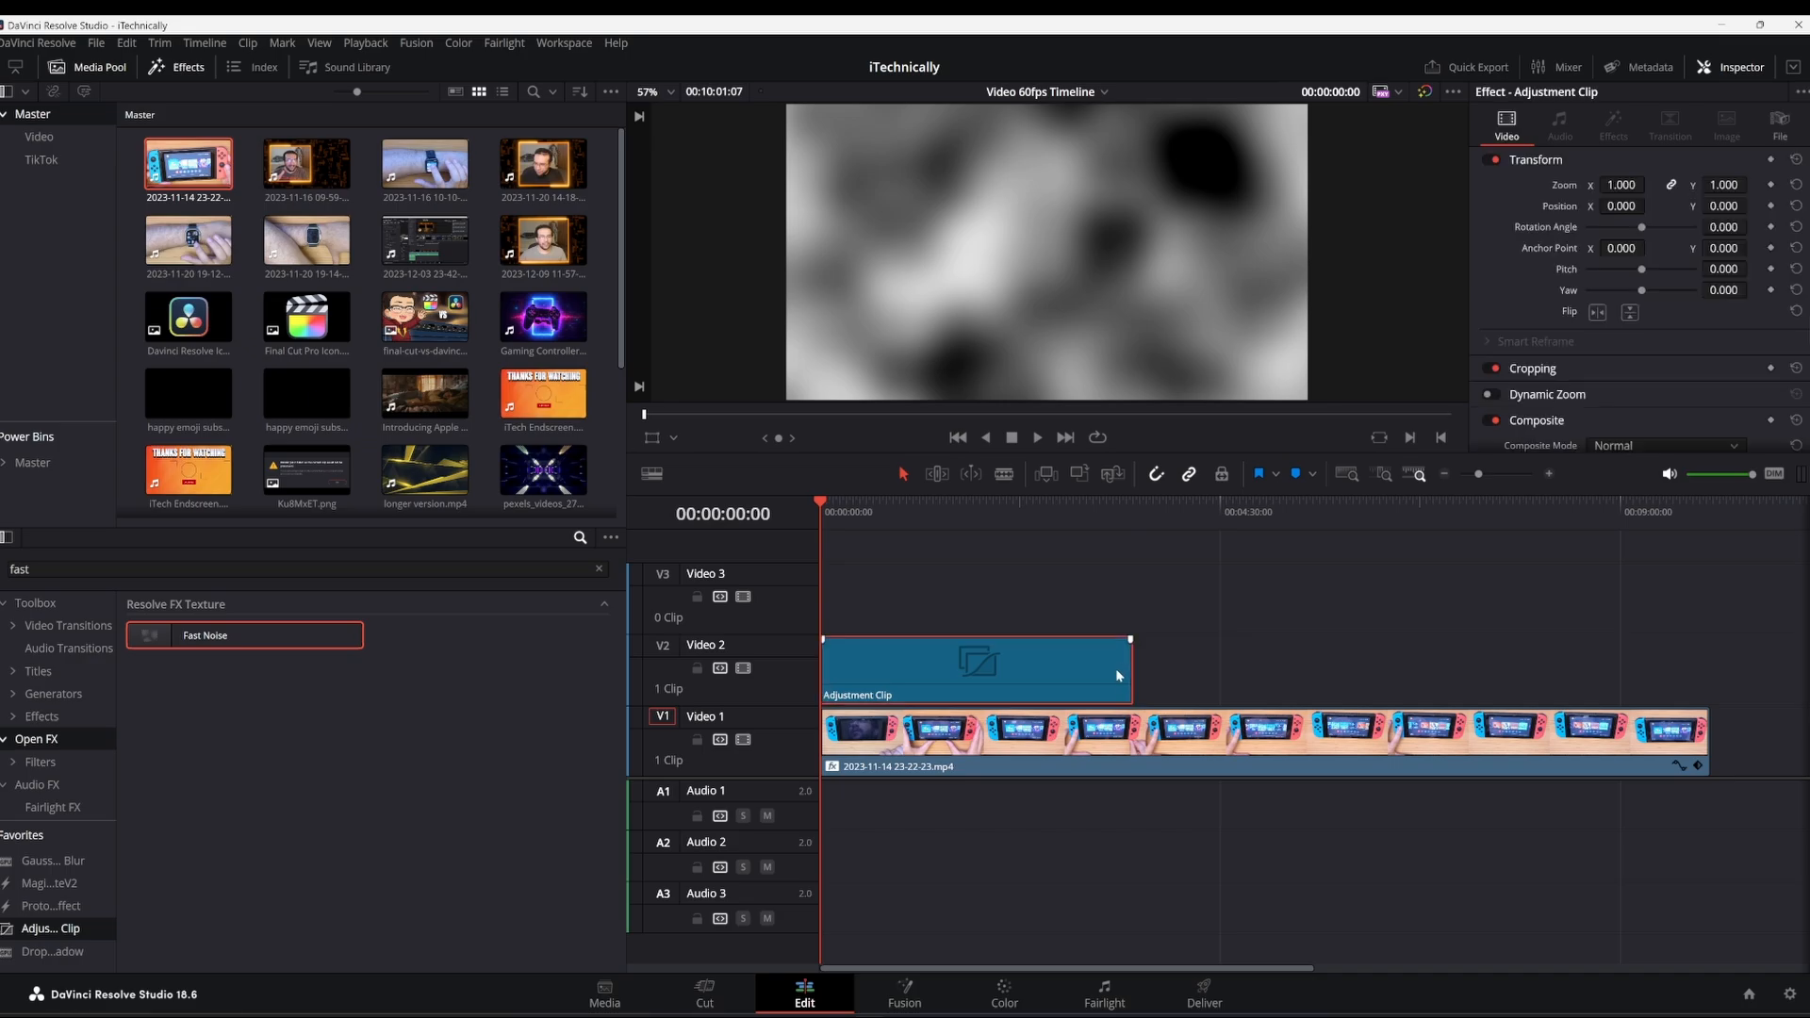
drag(1132, 668, 1702, 709)
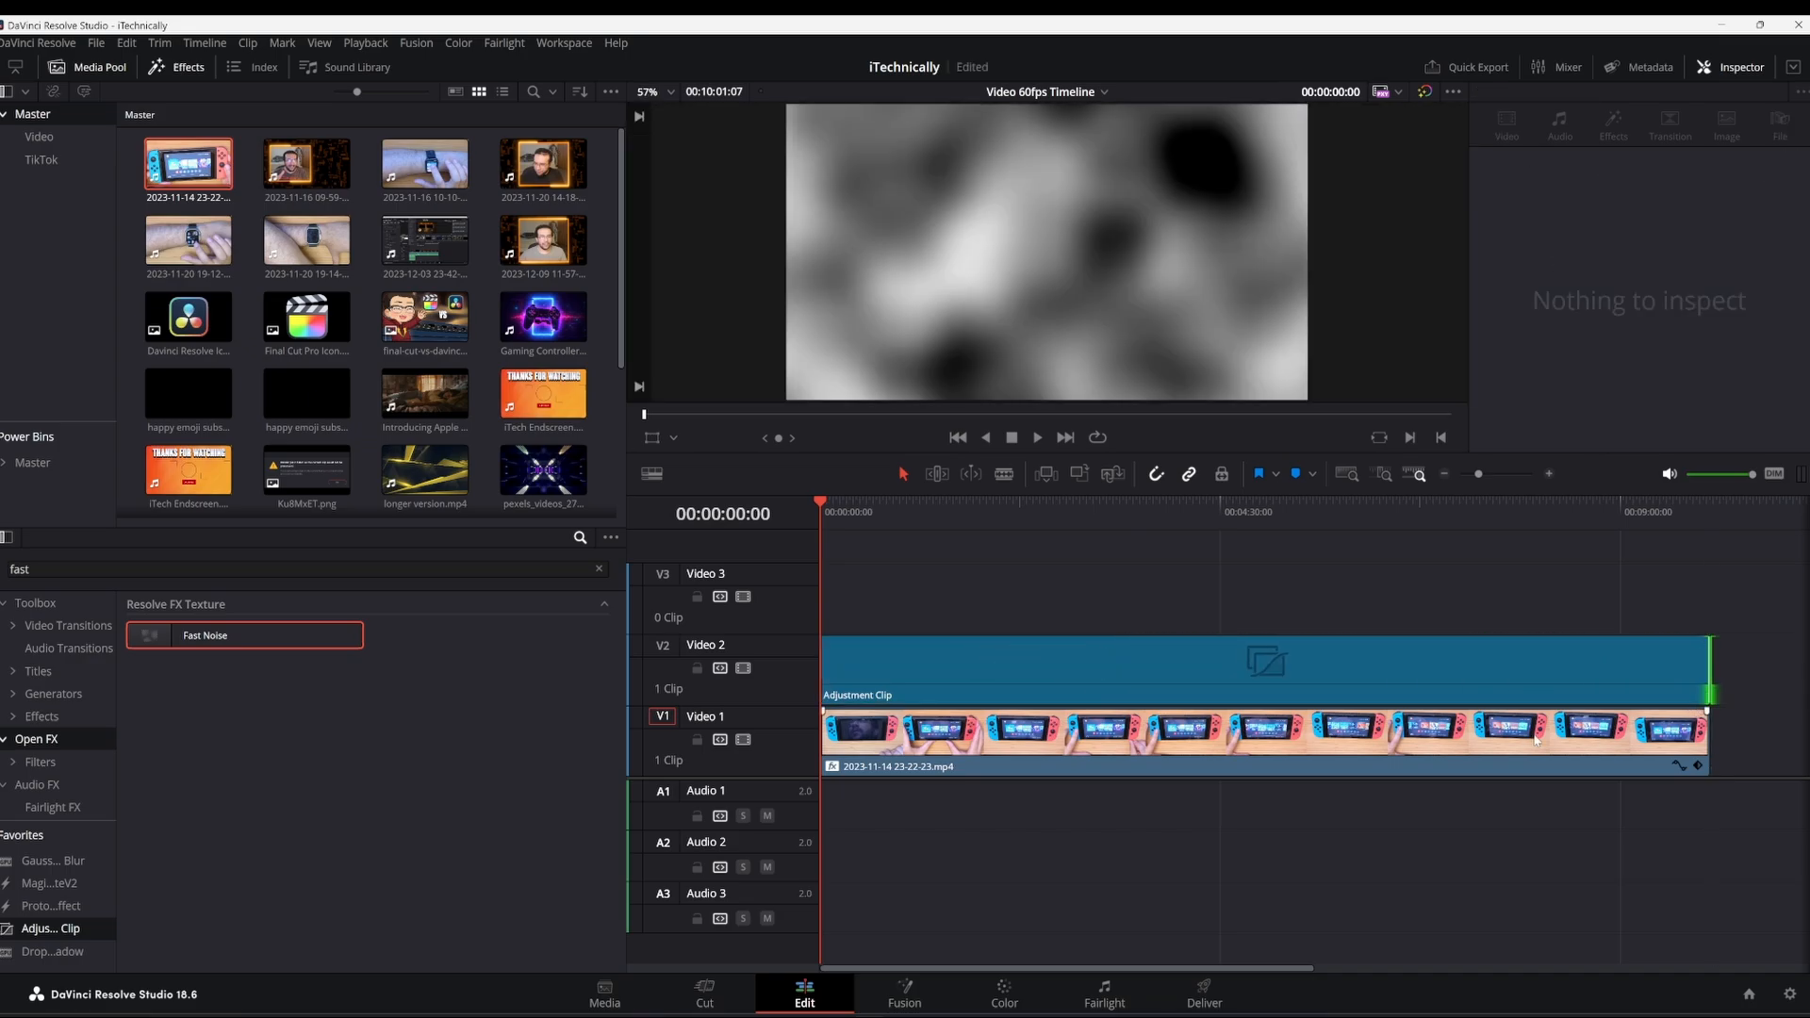
Step: Remove the Fast Noise effect from the video clip on Video 1
click(1357, 752)
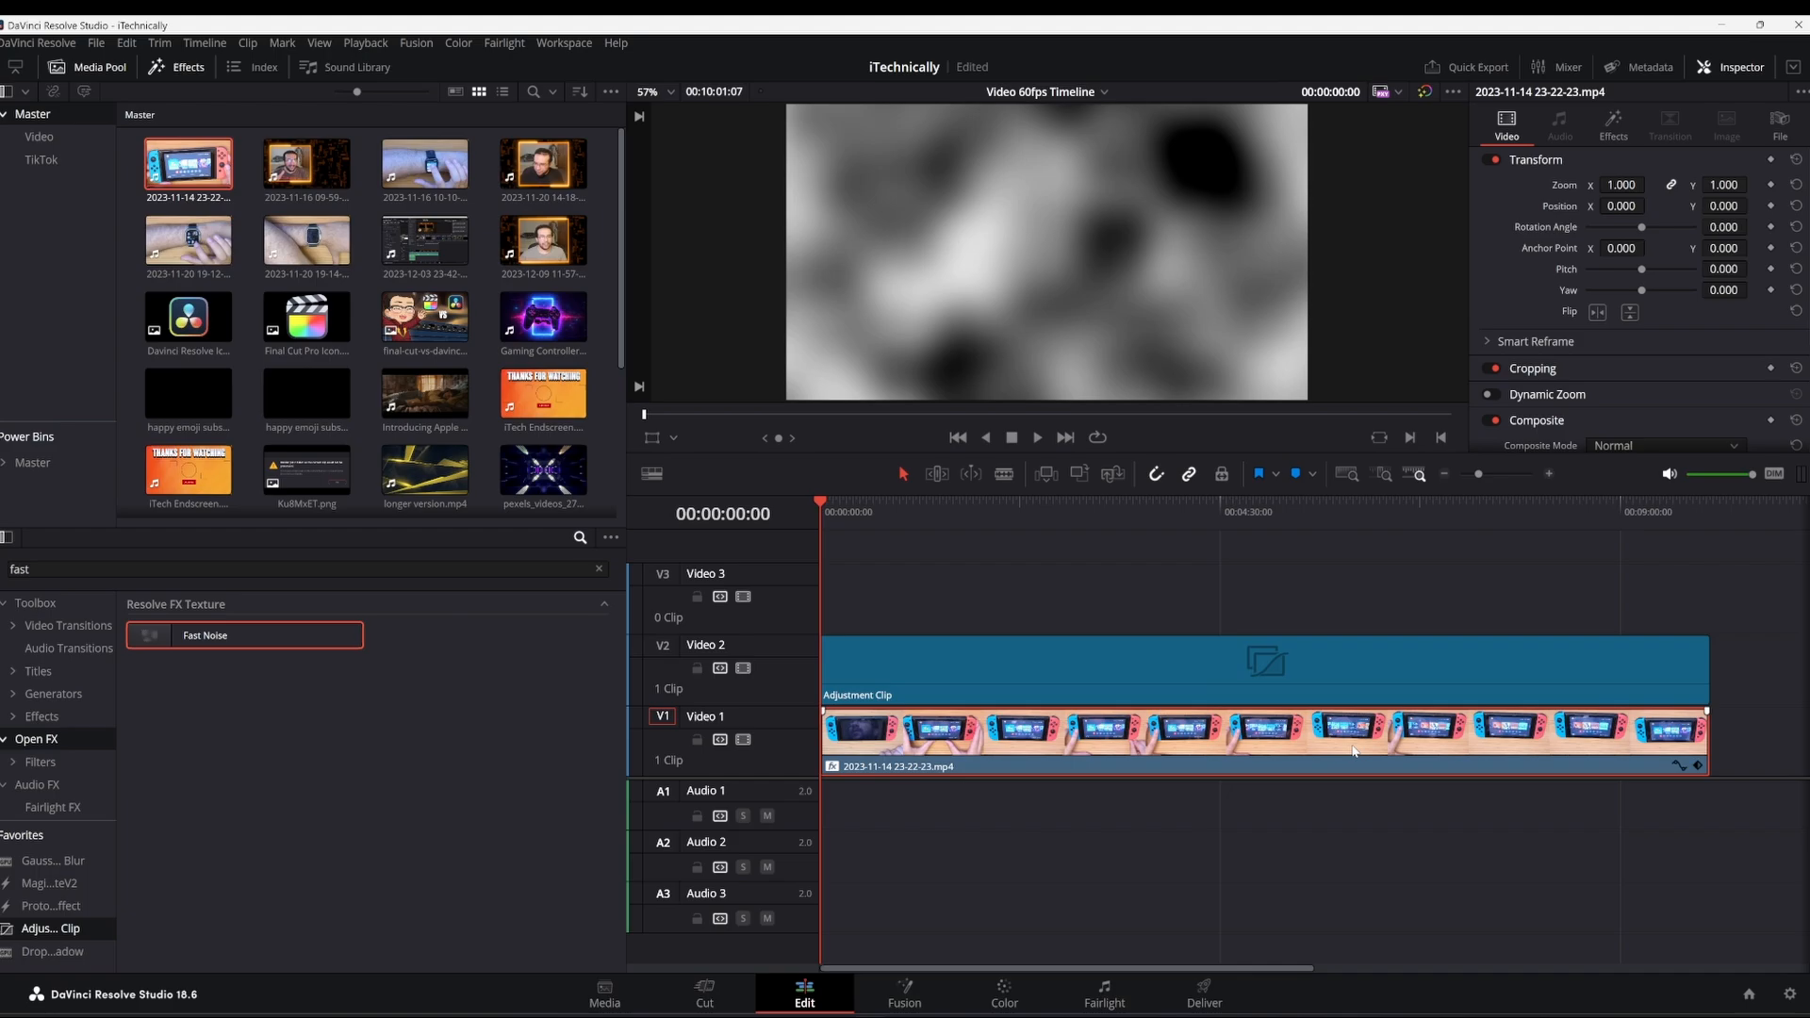
click(1614, 128)
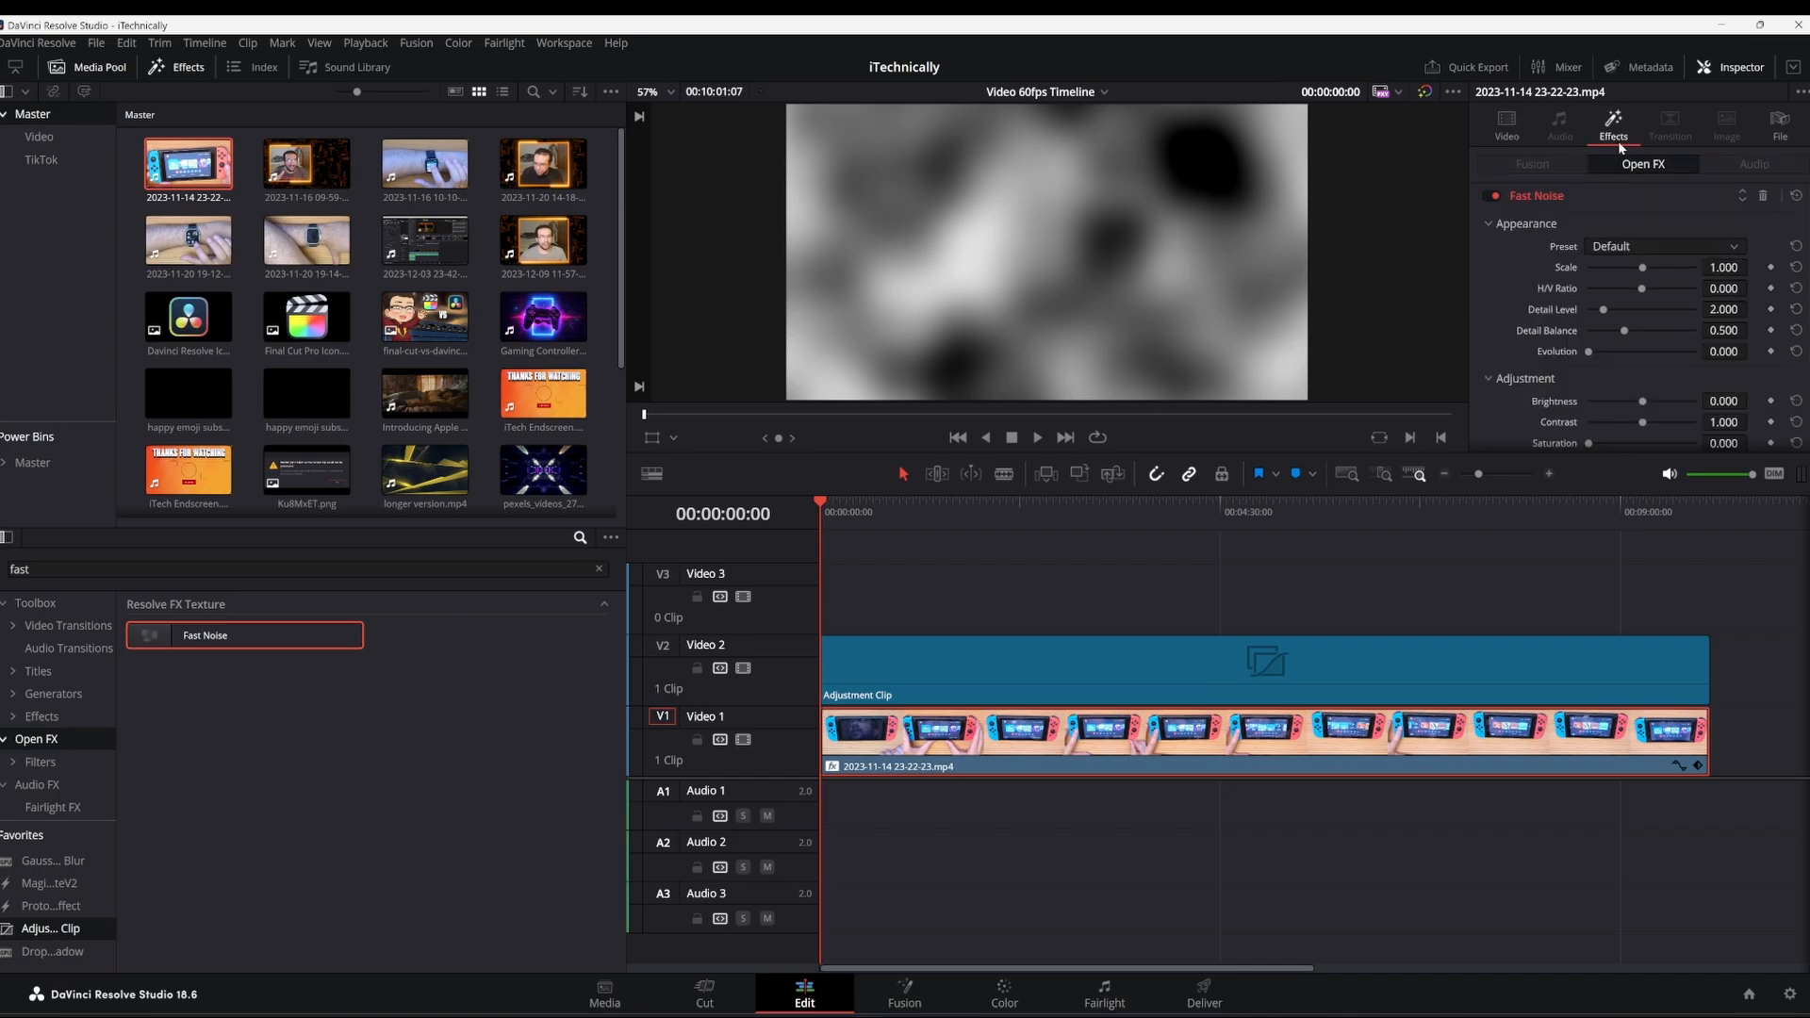
click(1761, 197)
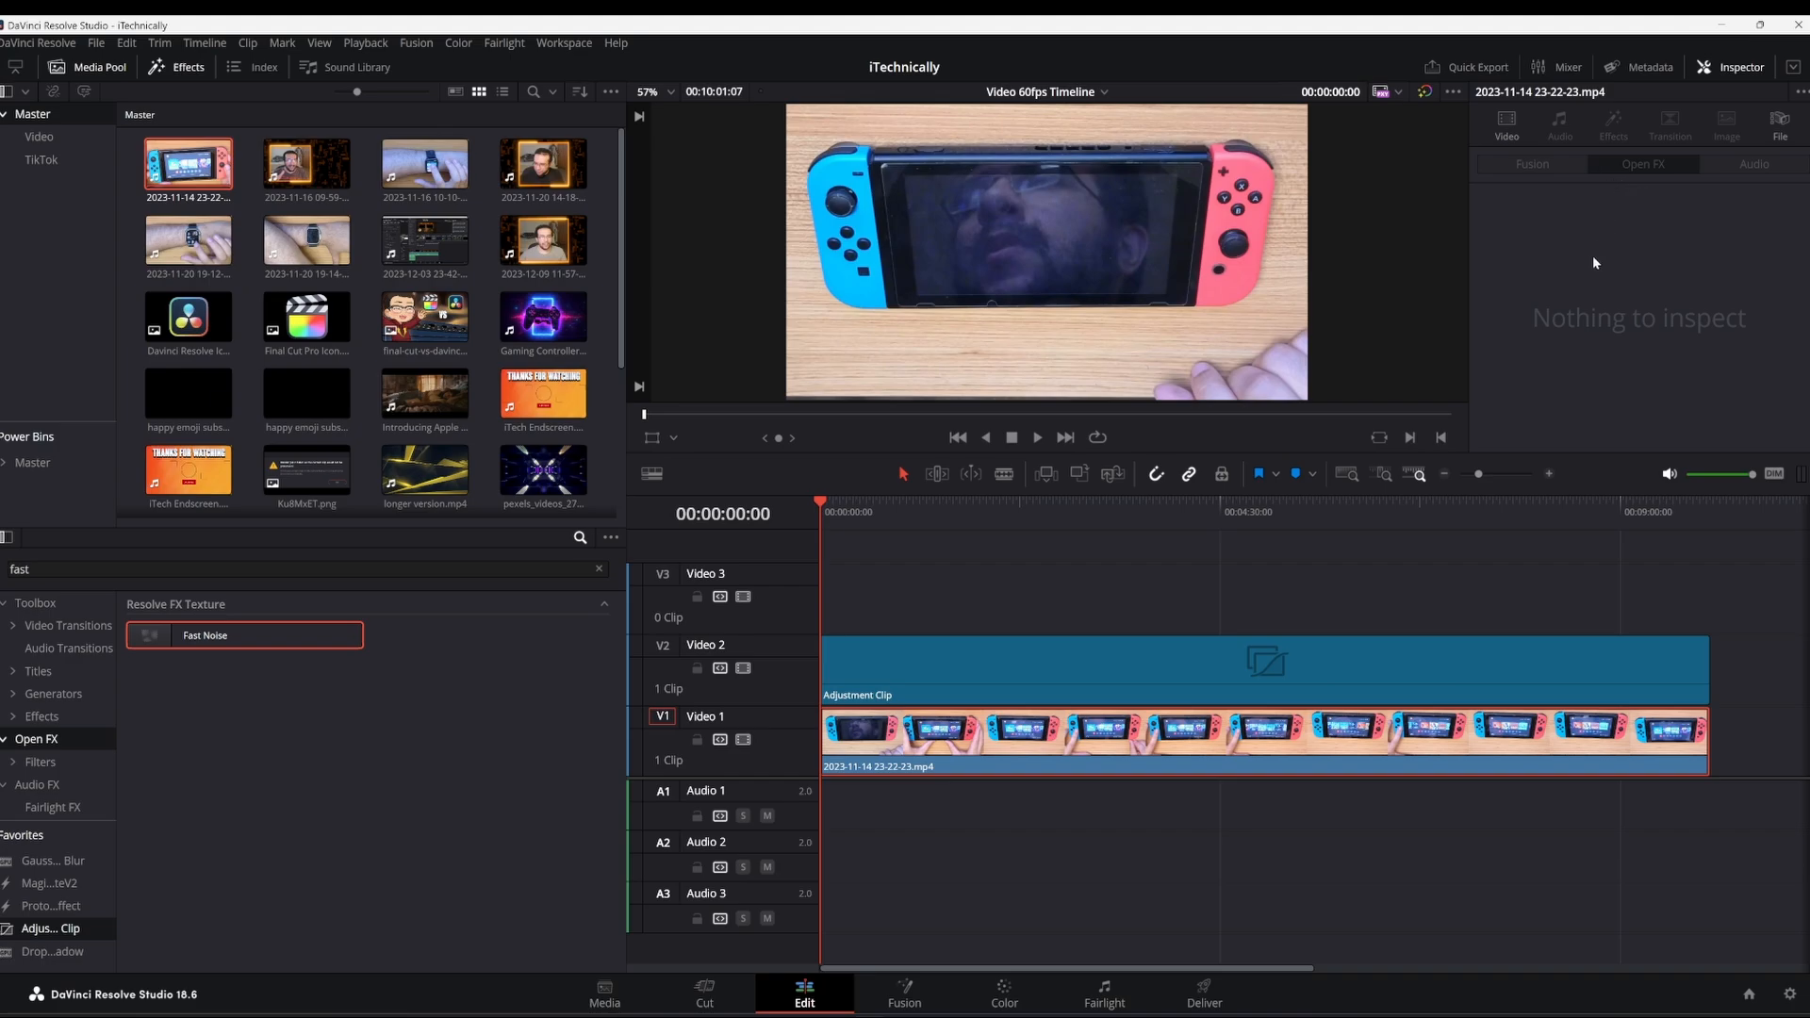
click(1514, 128)
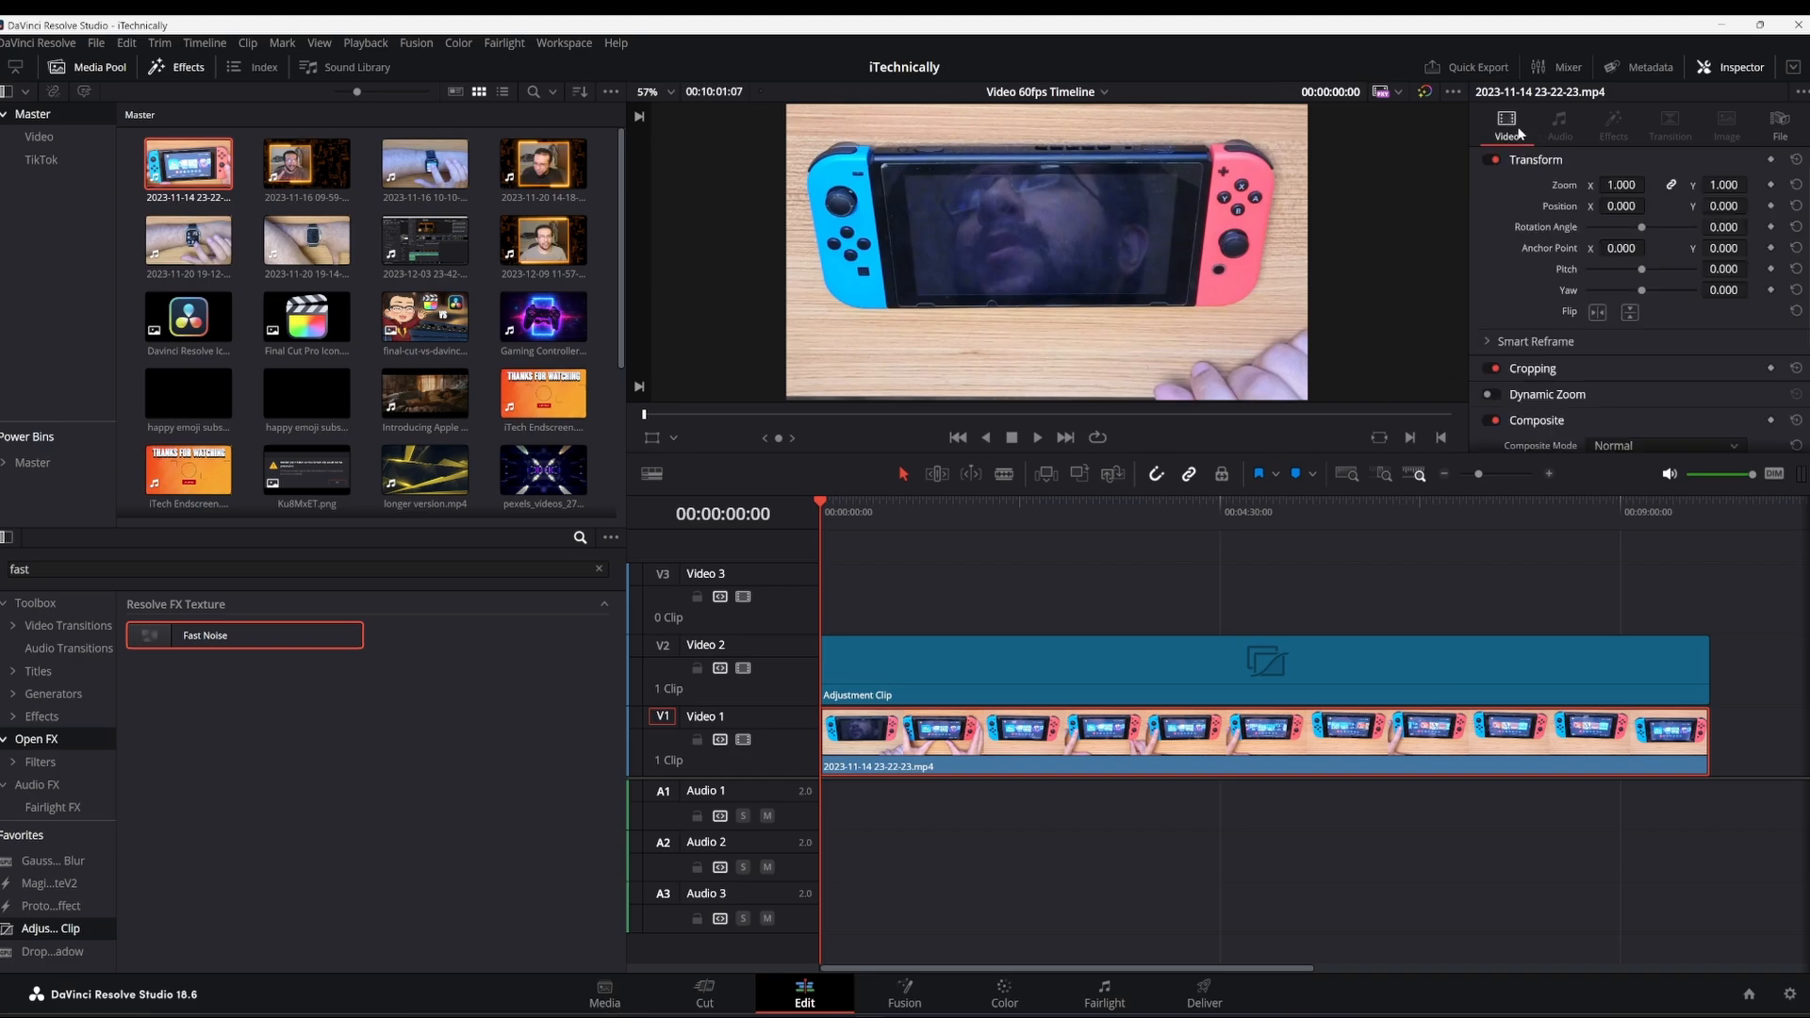
Step: Apply Fast Noise to the adjustment clip on Video 2 and set its preset to Water Surface
click(953, 511)
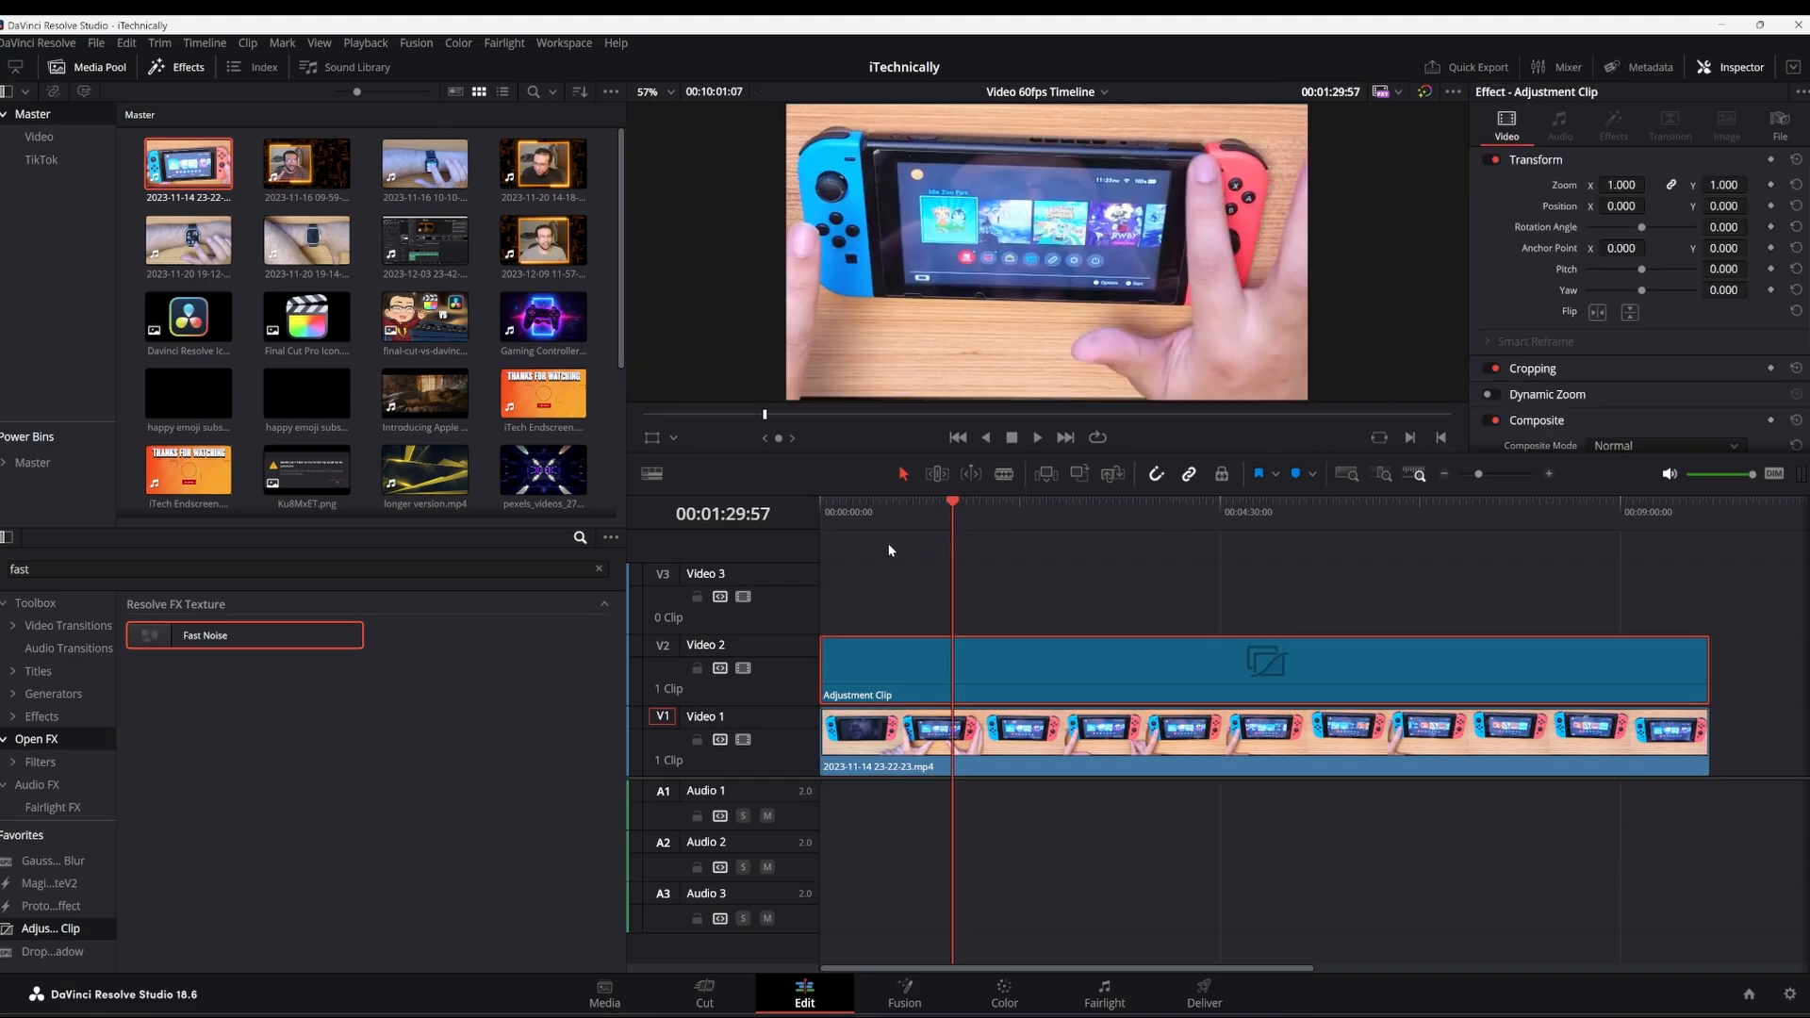
drag(195, 639, 943, 665)
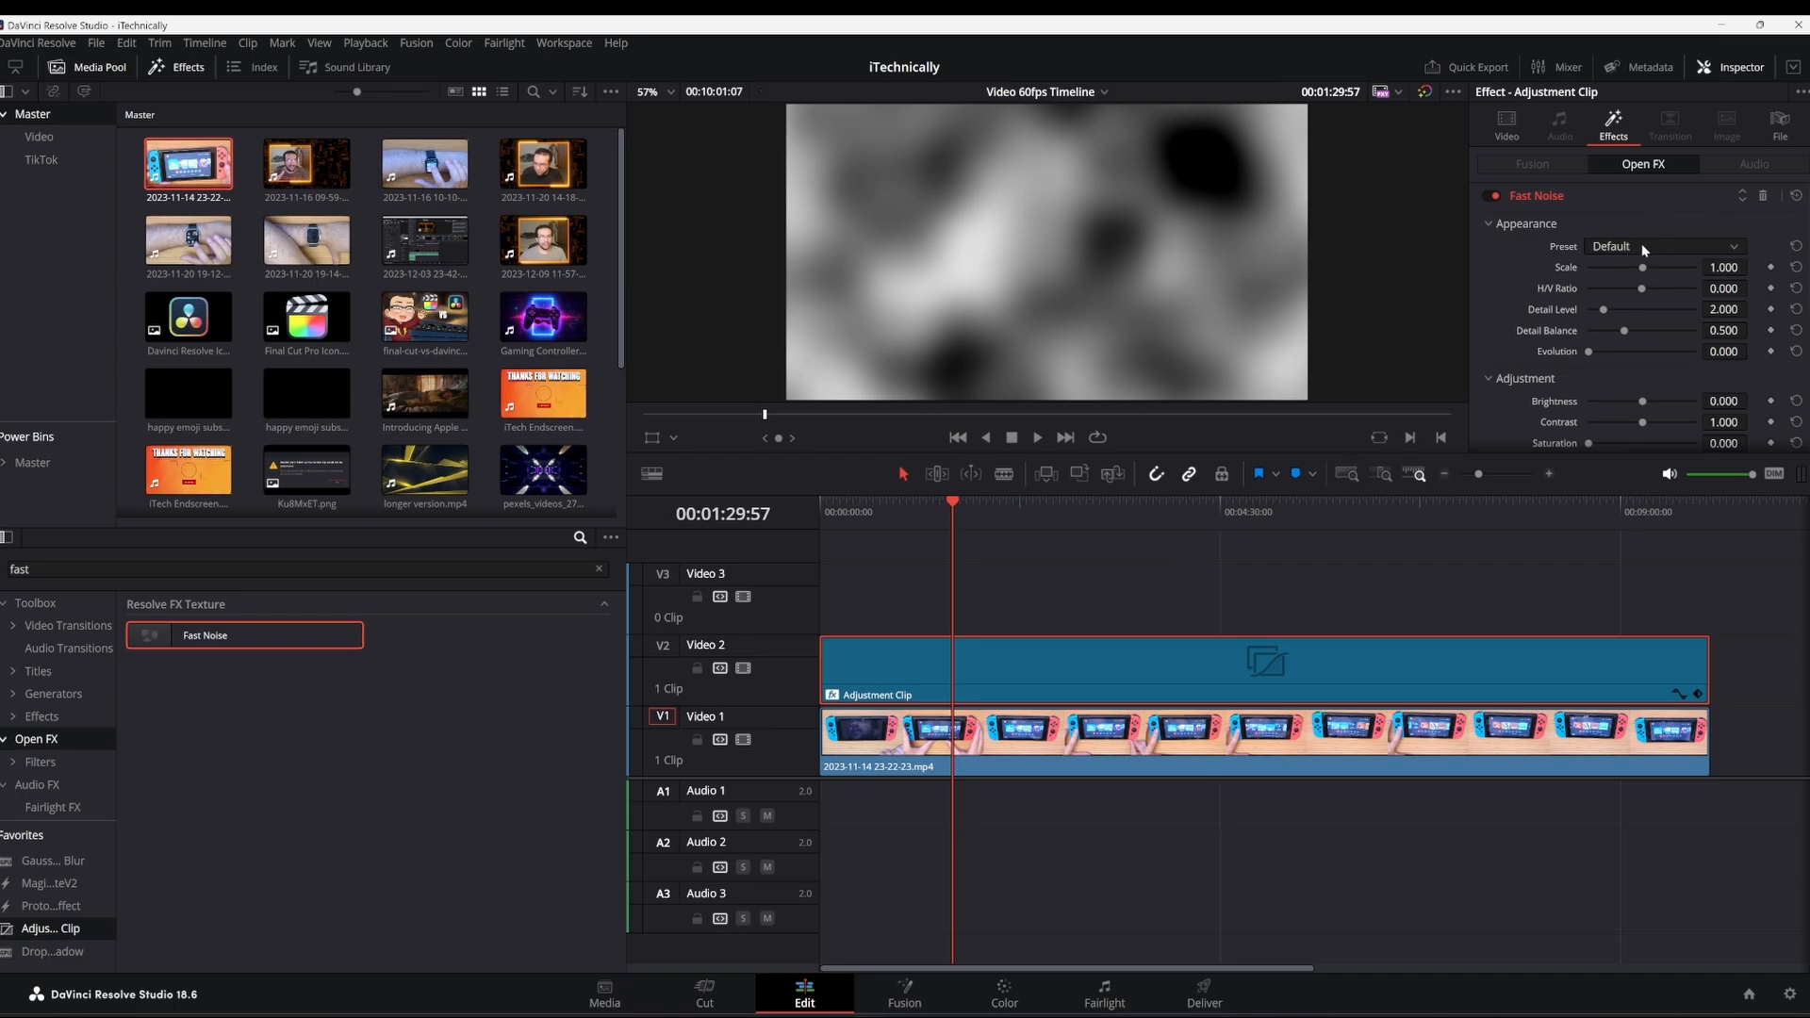
scroll(1633, 279, down, 1)
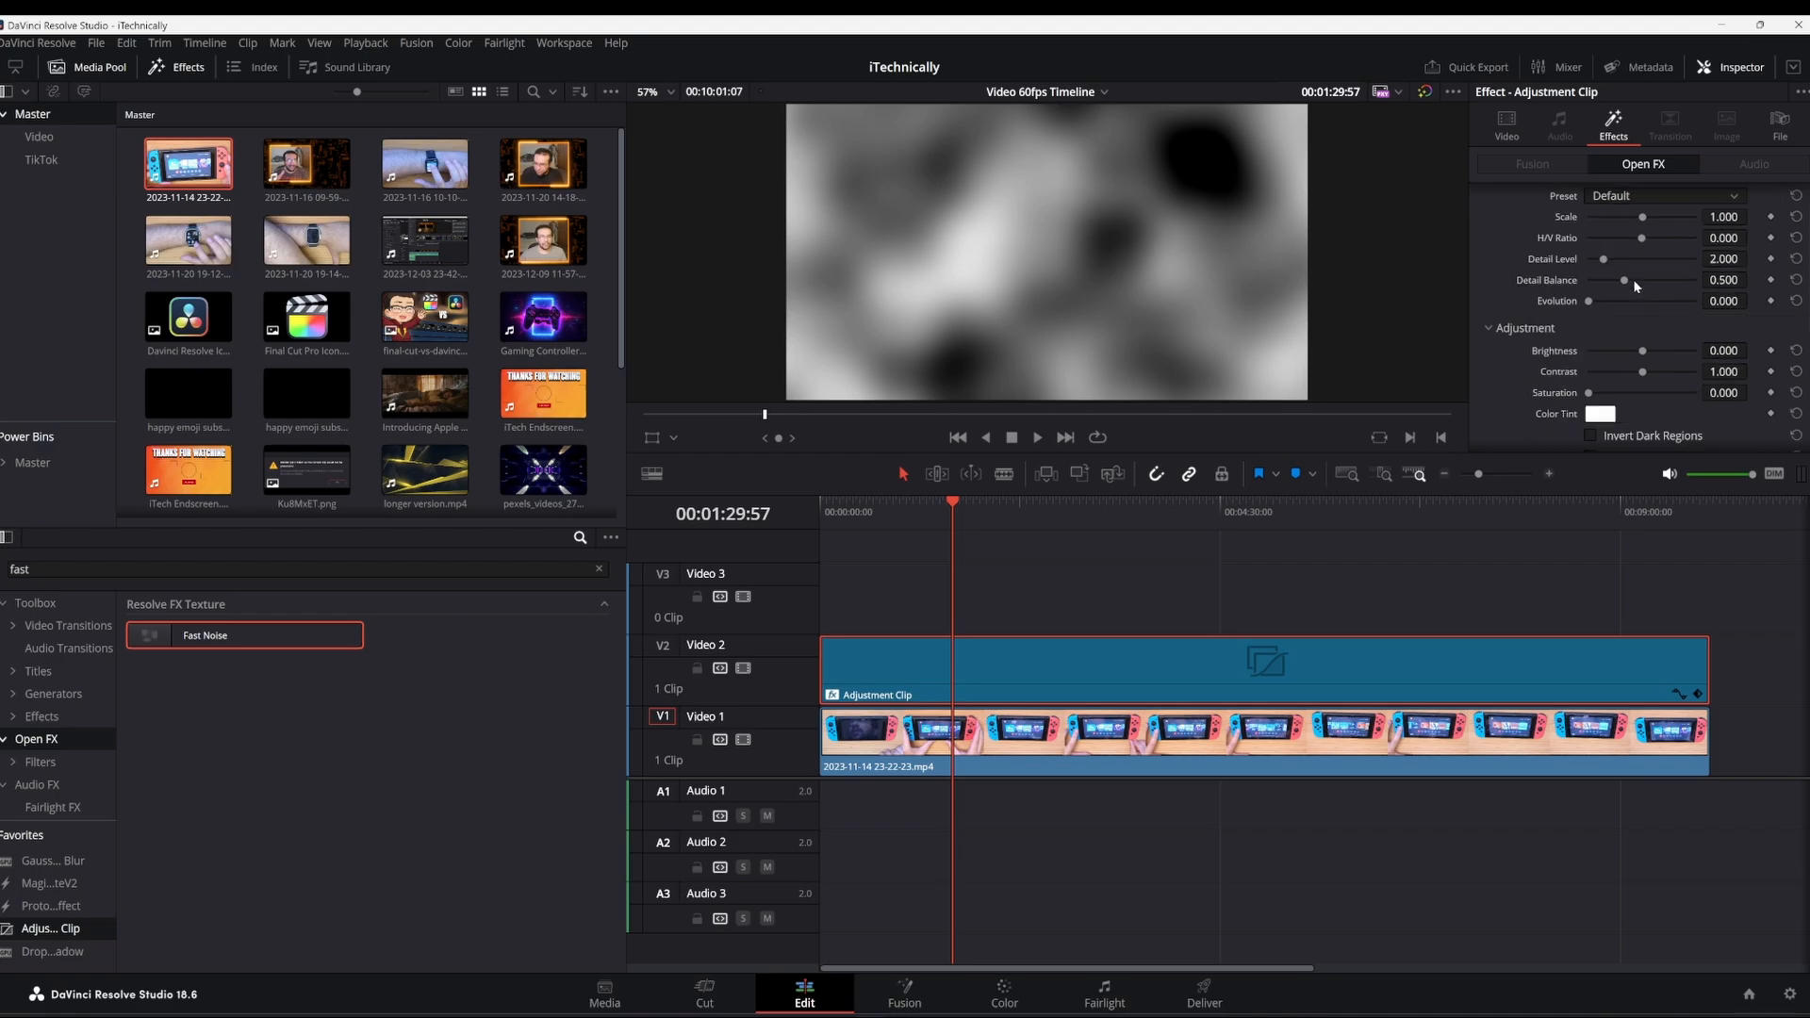
scroll(1634, 283, up, 1)
click(1629, 249)
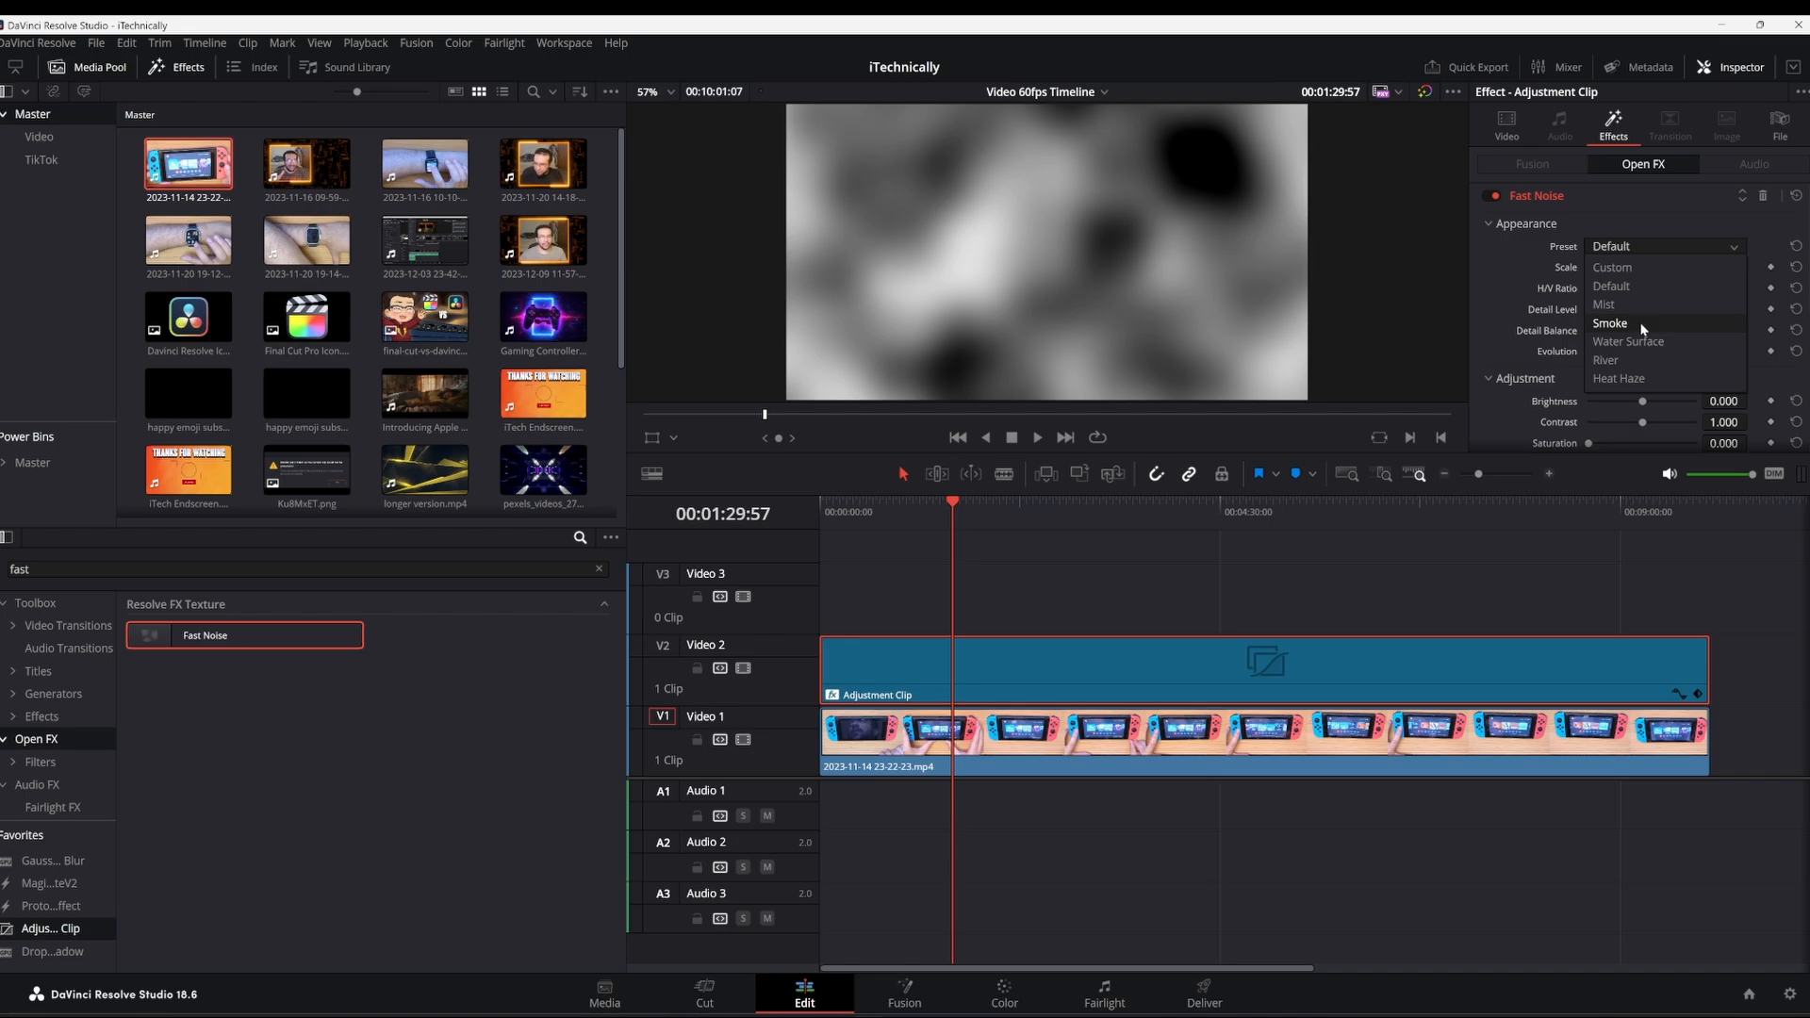
click(1671, 341)
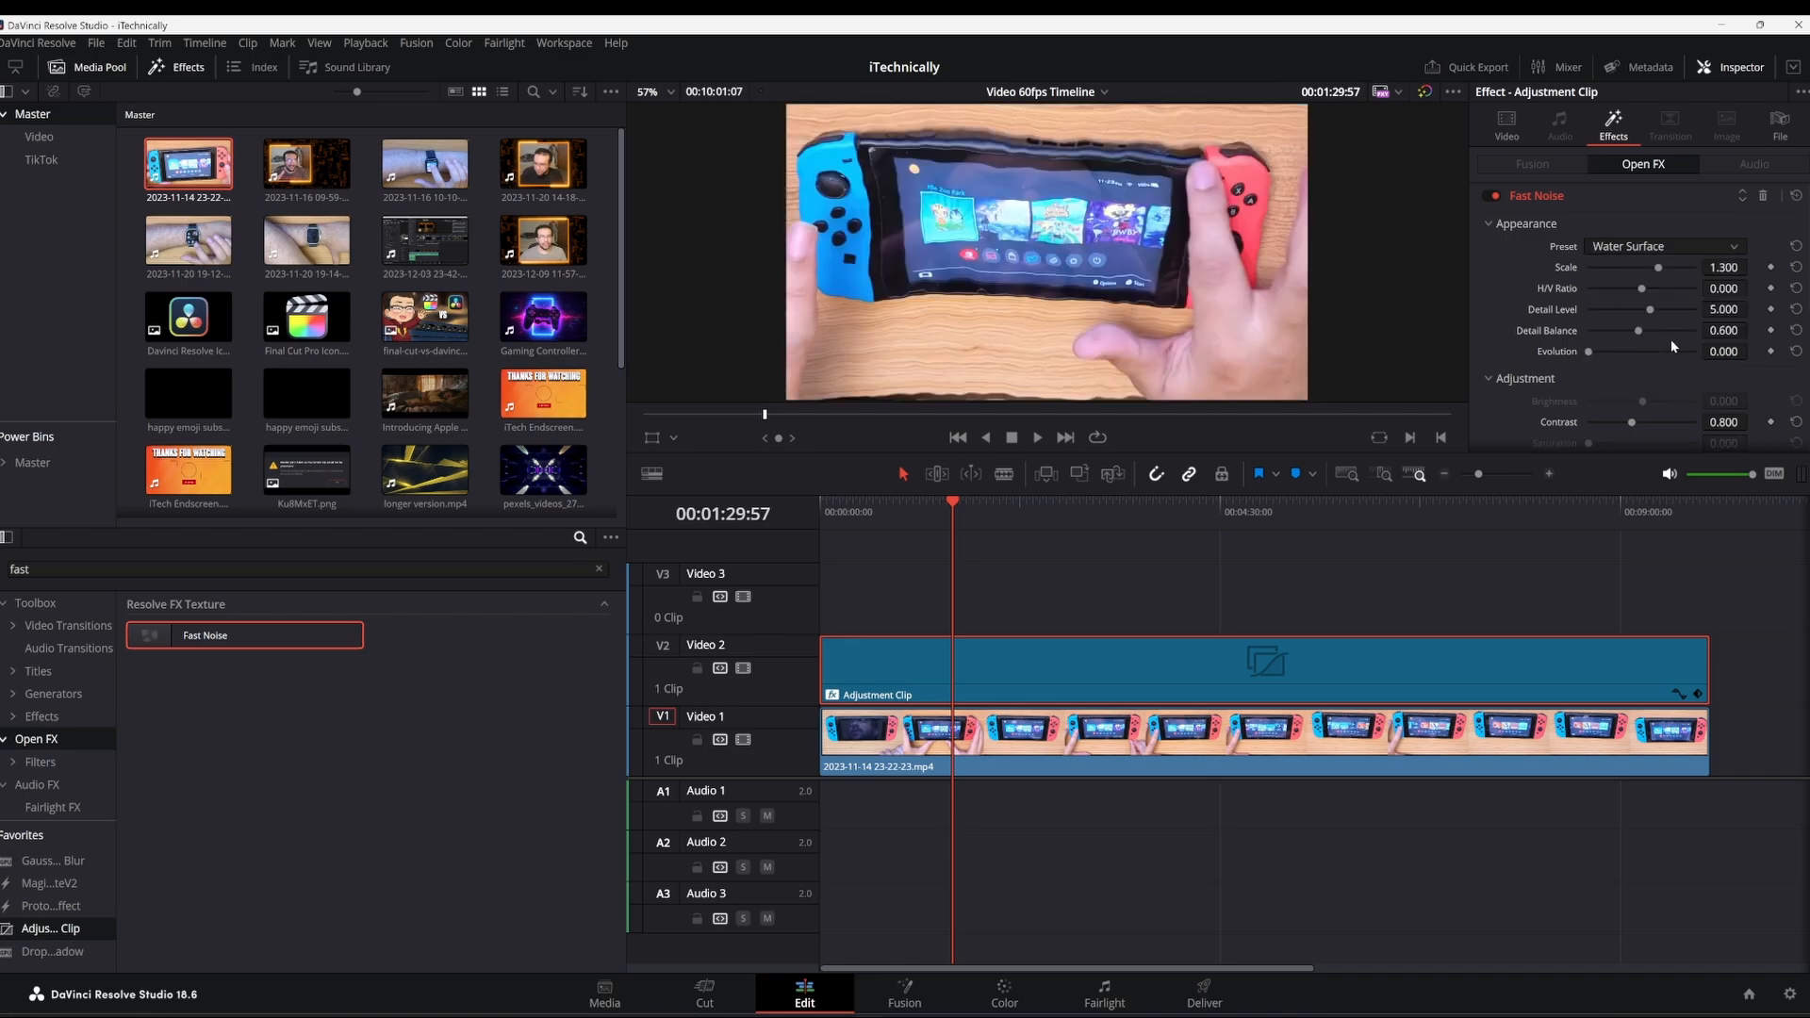
Step: Try the Invert Pattern and Invert Dark Regions options of Fast Noise one after the other, turning each back off
scroll(1670, 339, down, 1)
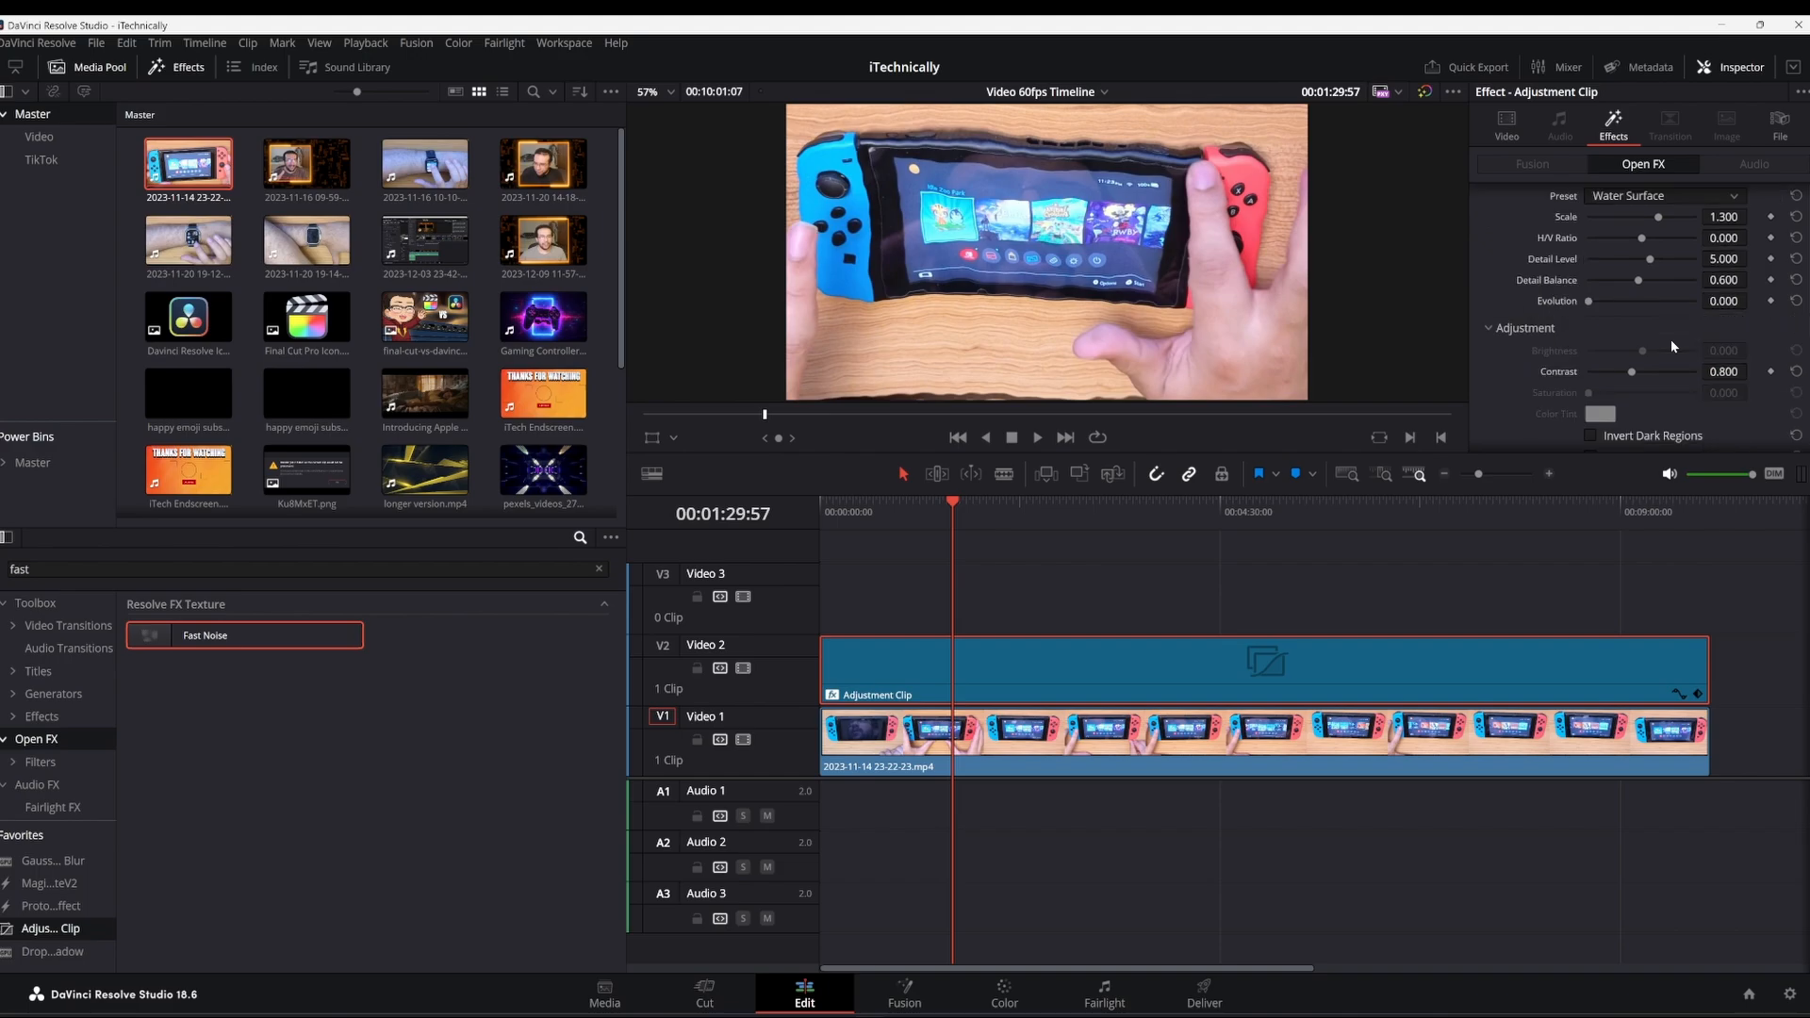
scroll(1671, 344, down, 1)
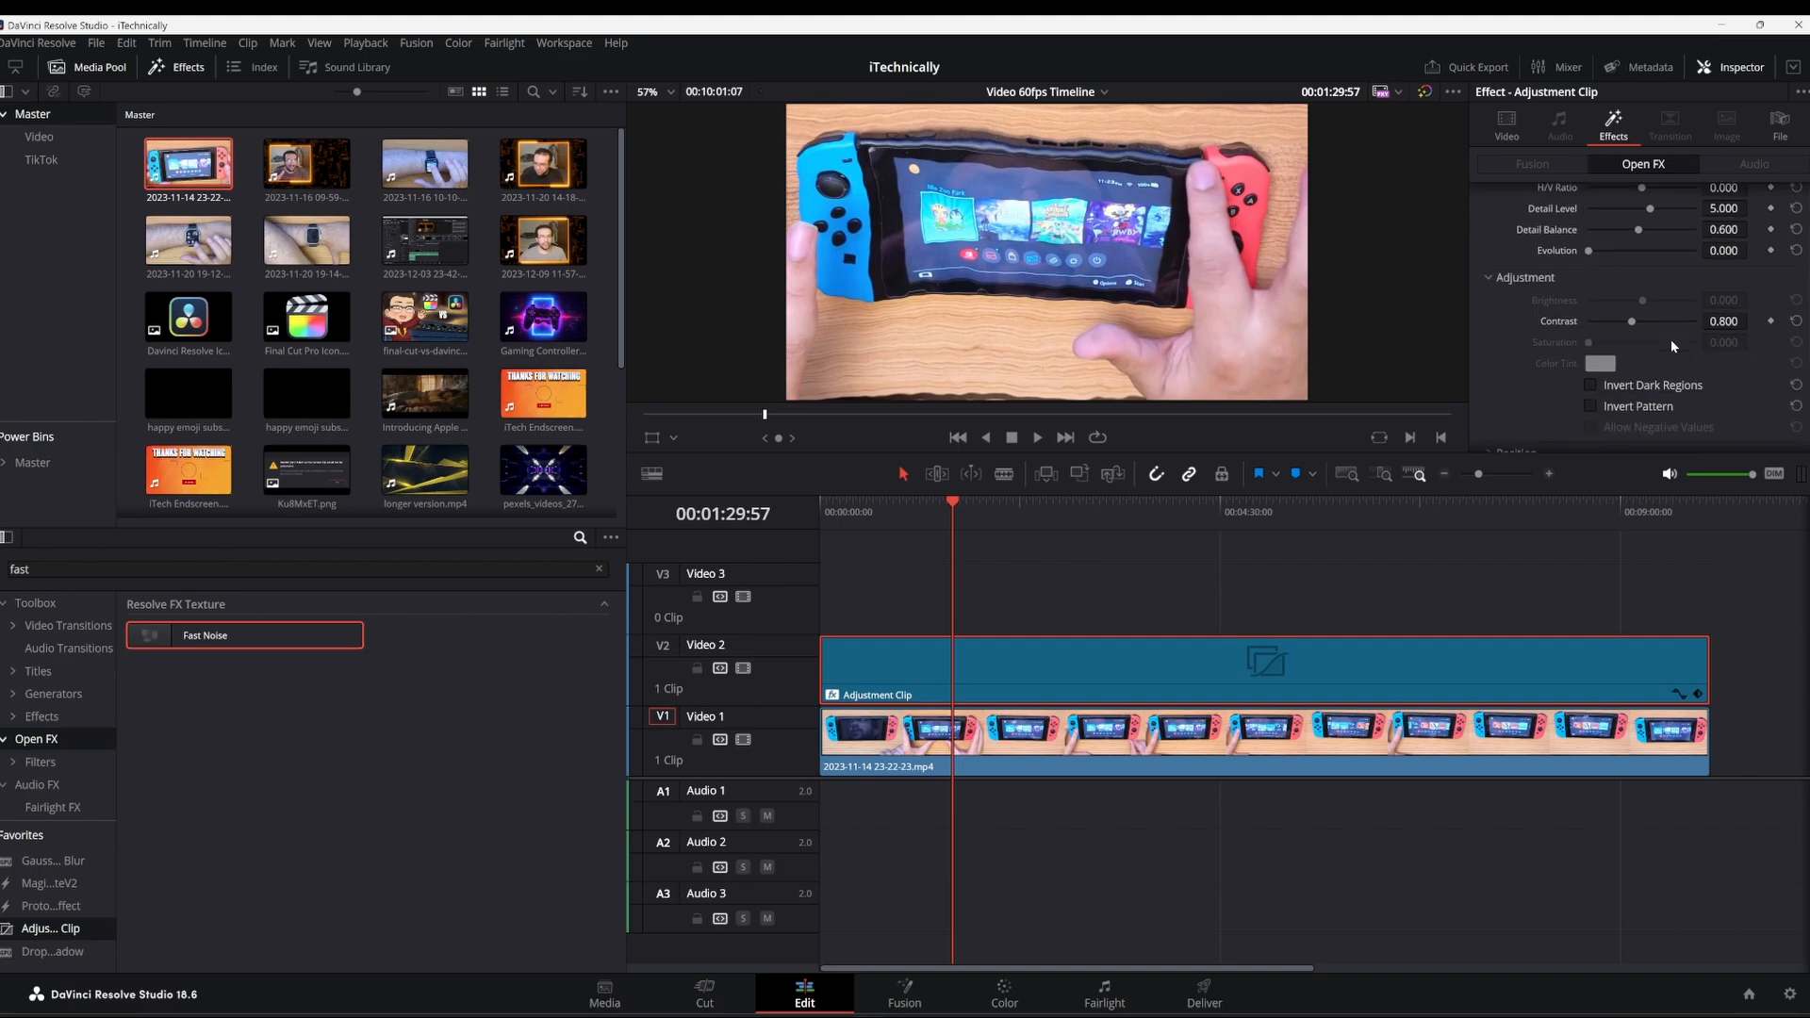
click(1592, 406)
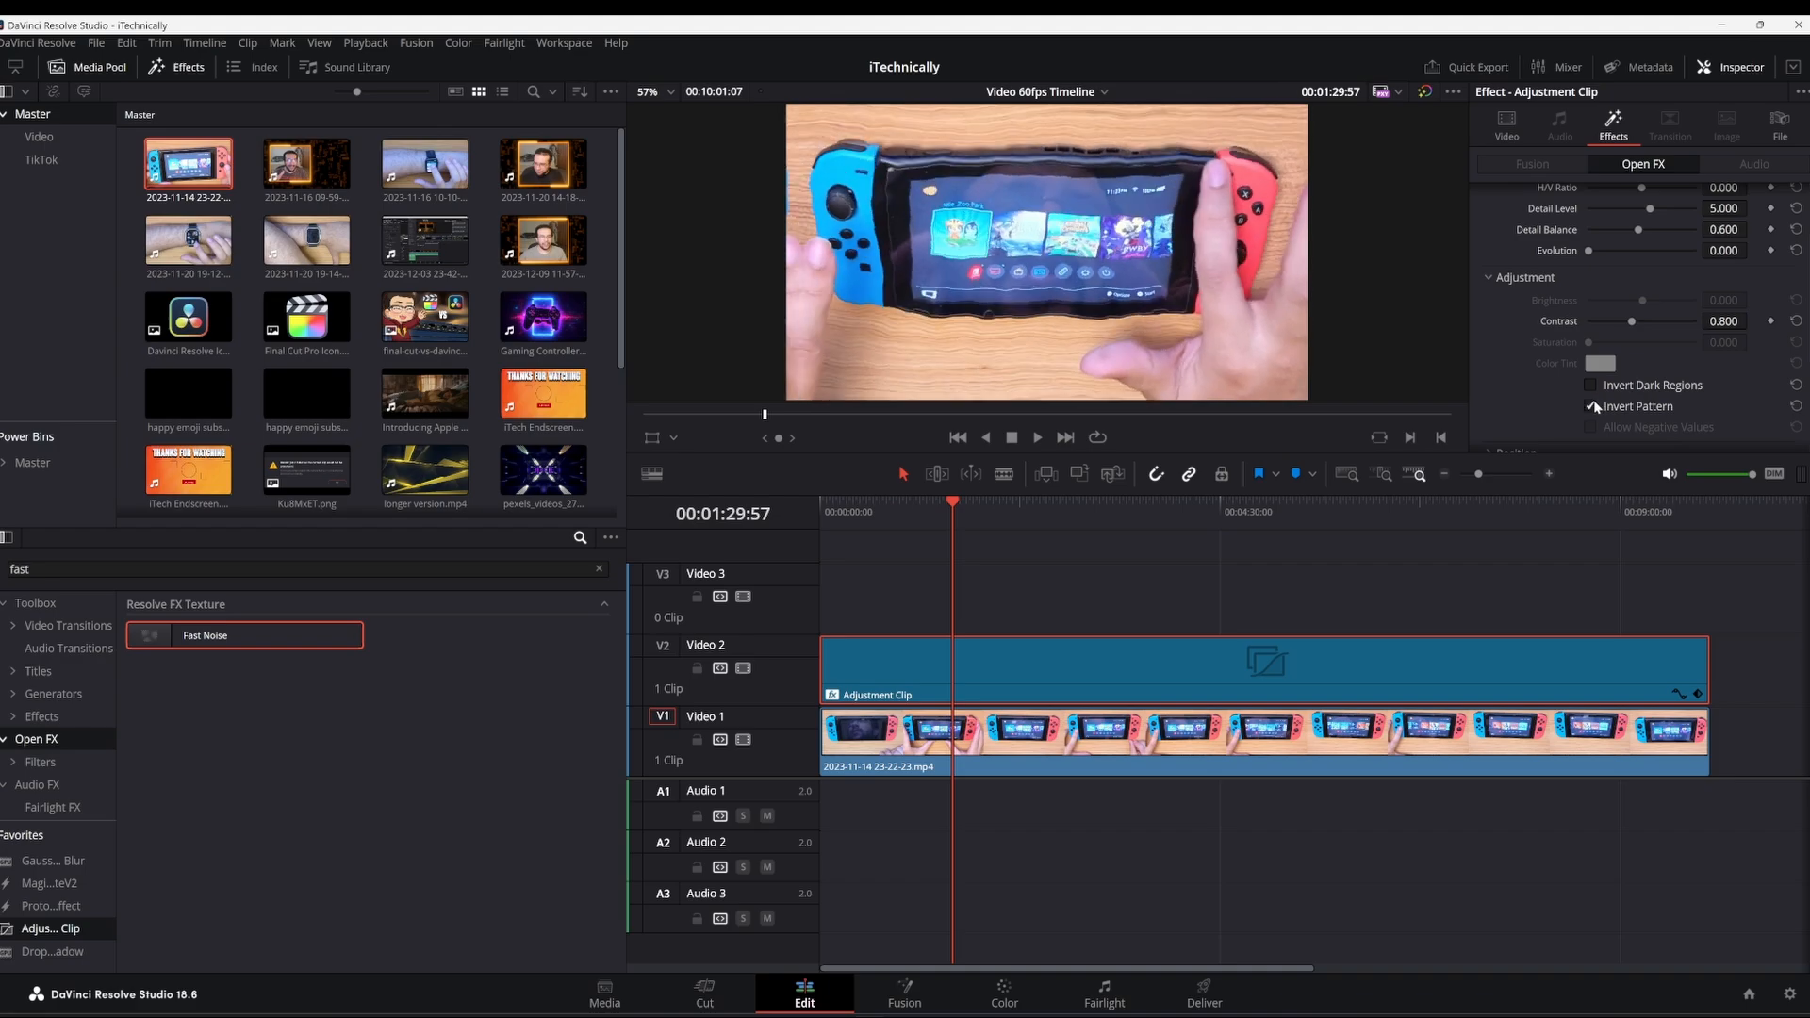
click(1591, 385)
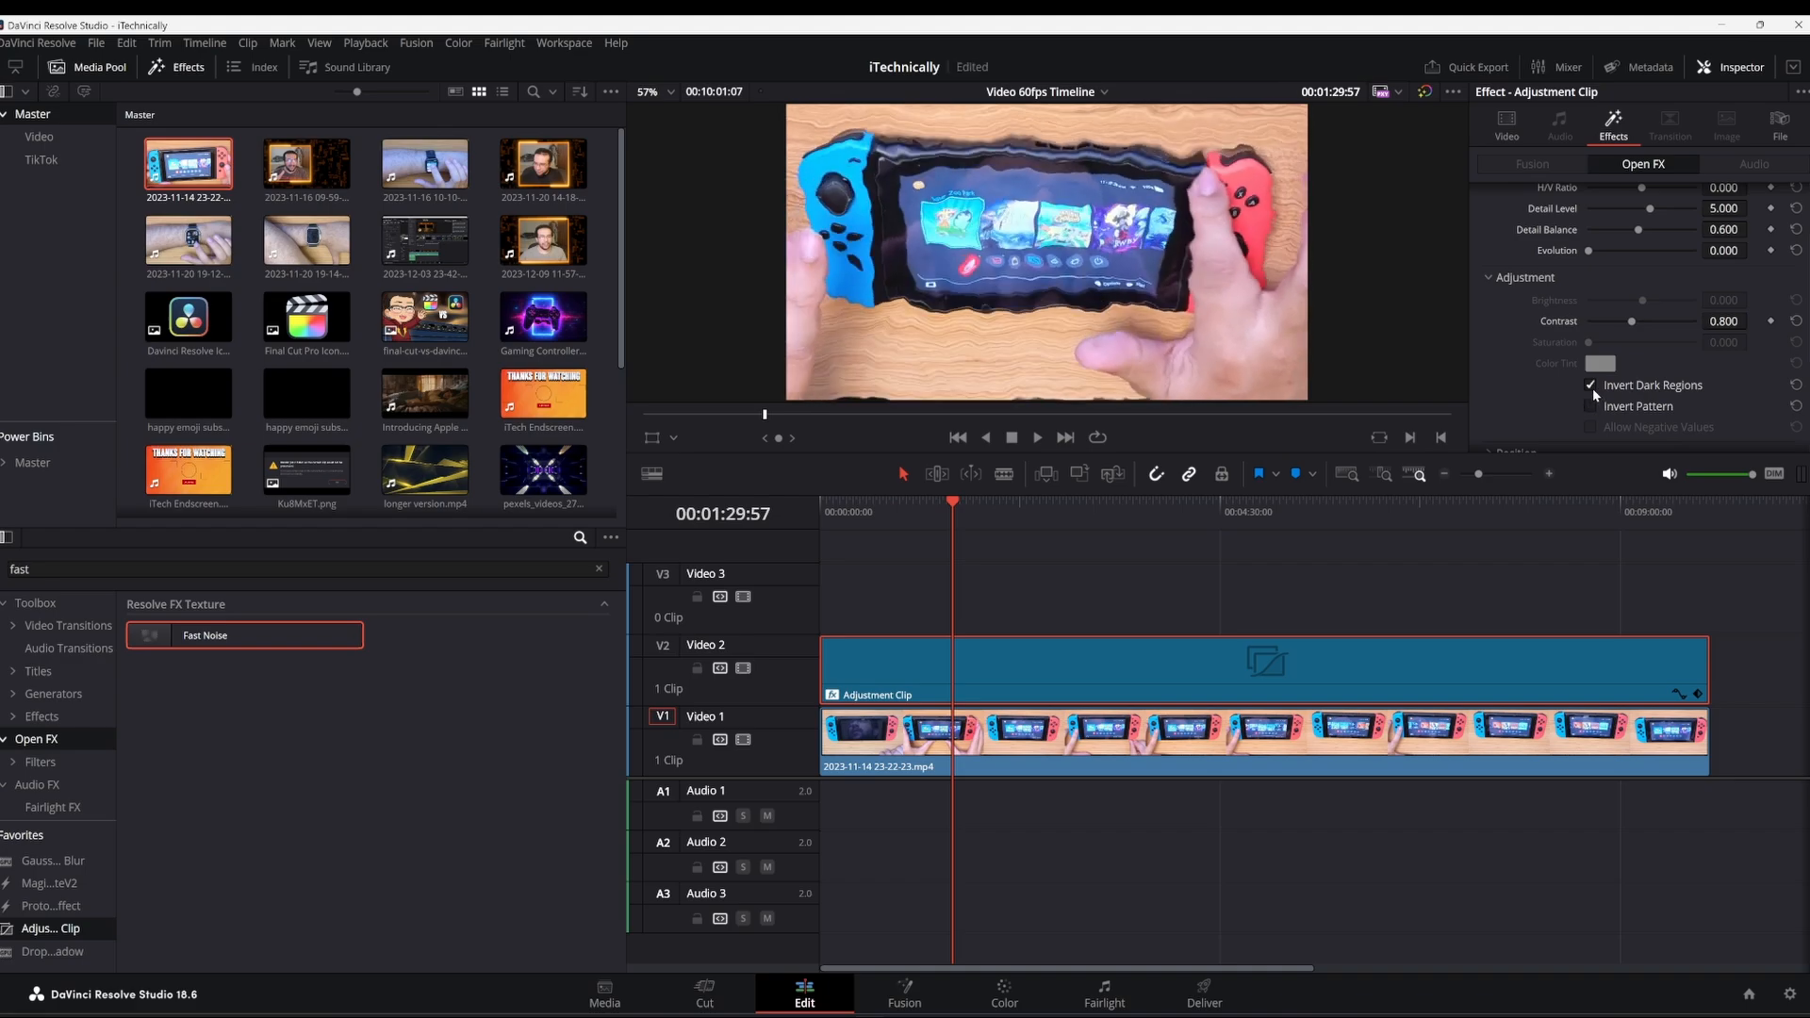
scroll(1592, 387, up, 2)
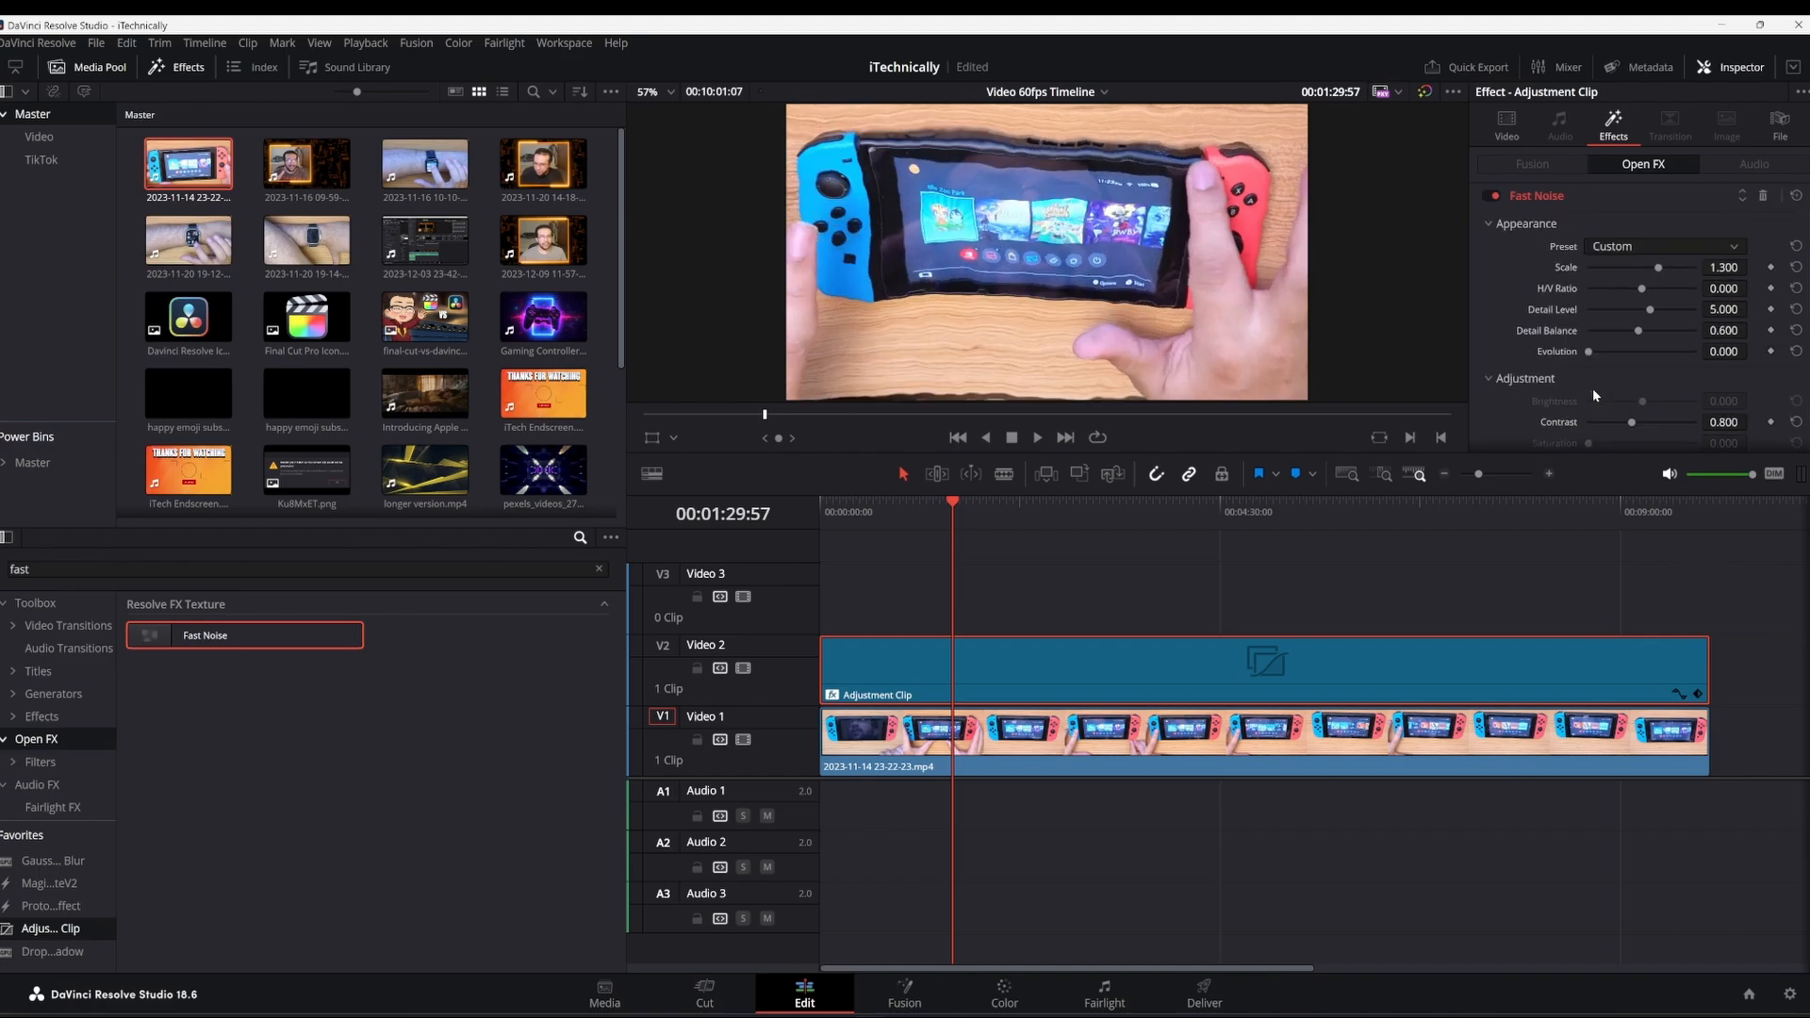
Step: Lower the Fast Noise Scale to 0.992 and play the timeline from the beginning to preview the distortion
mouse_move(1659, 272)
mouse_down()
mouse_move(1591, 271)
mouse_move(1665, 273)
mouse_move(1640, 278)
mouse_up()
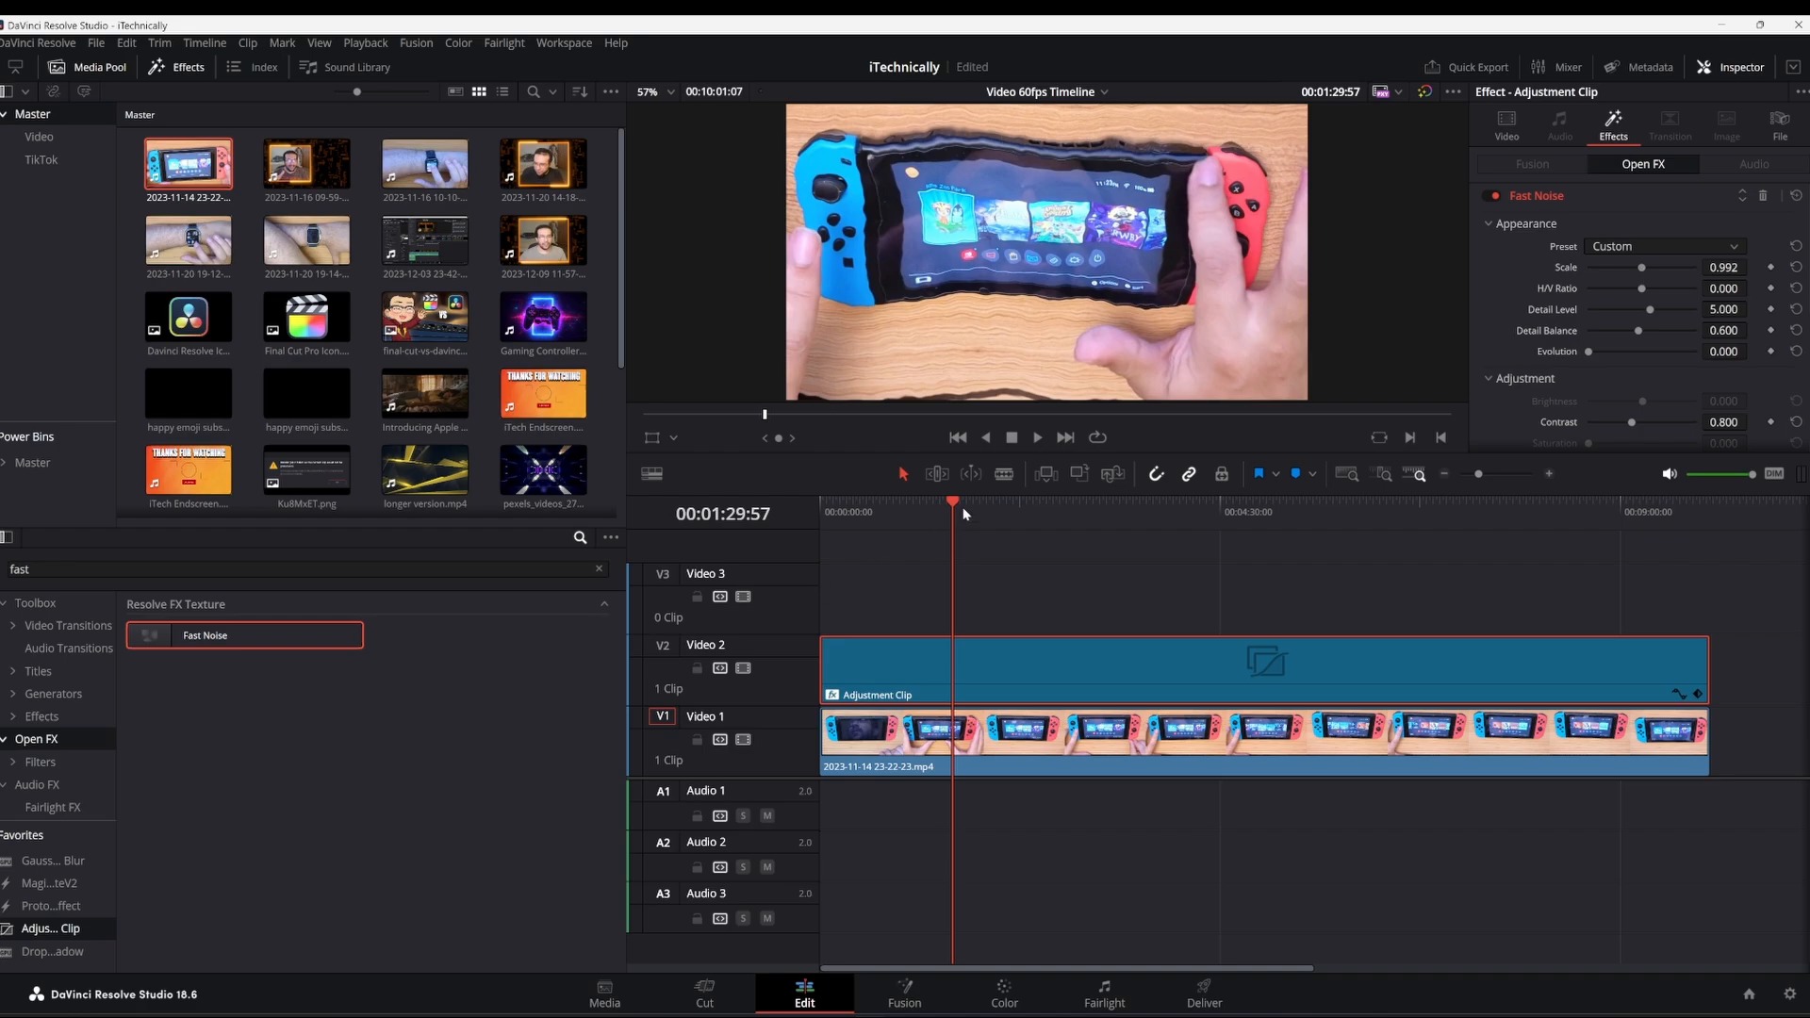
click(939, 499)
click(823, 507)
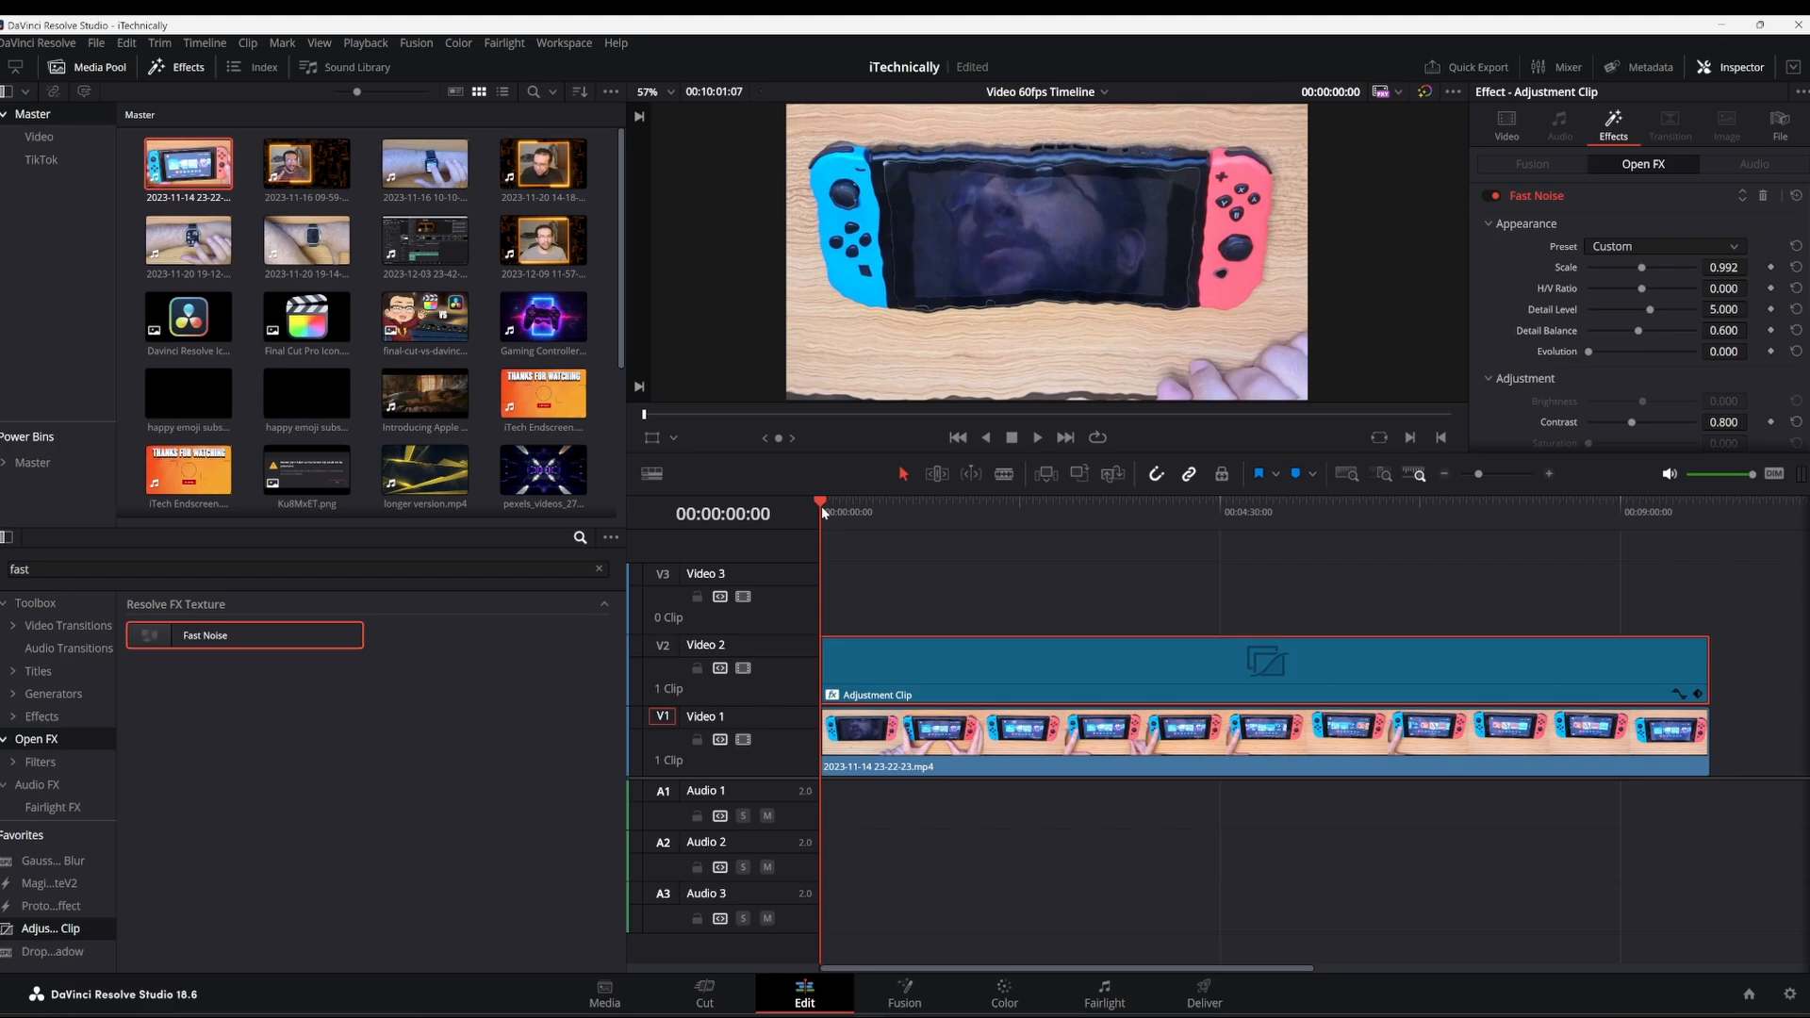
key(space)
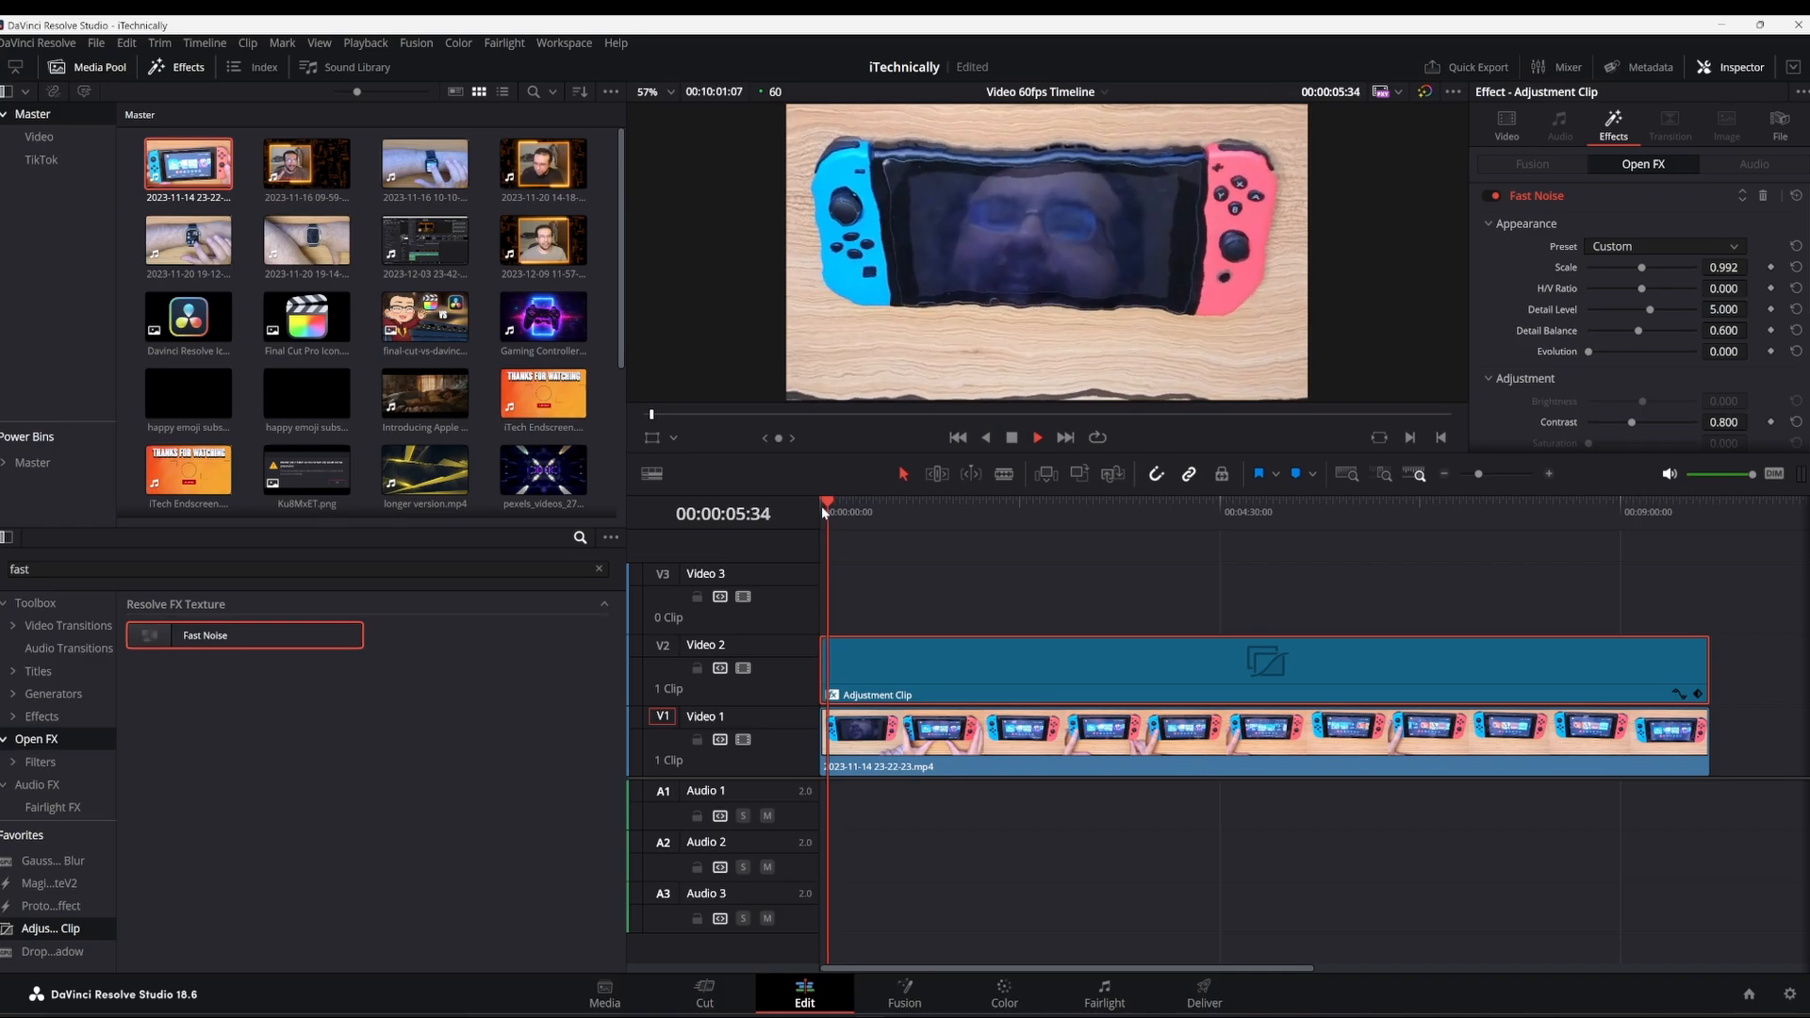
key(space)
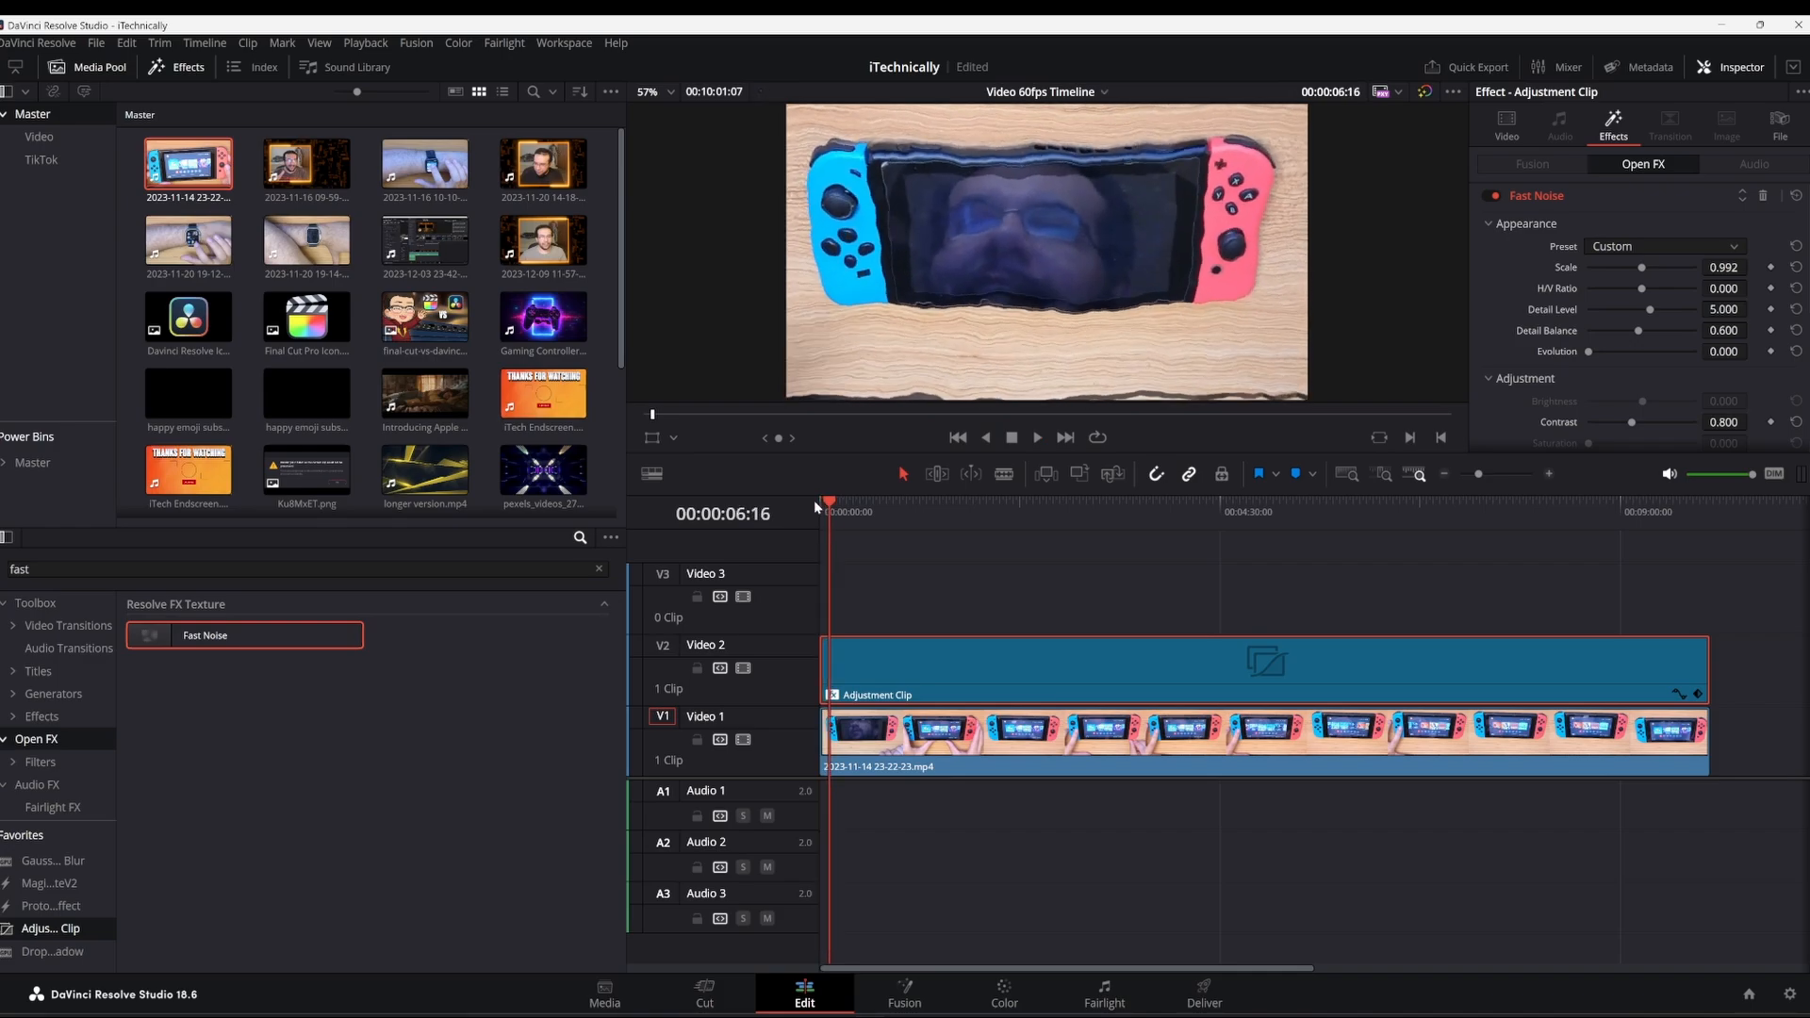
Step: At the timeline start, set the Fast Noise Scale to 2.000 and add a keyframe for it
key(Home)
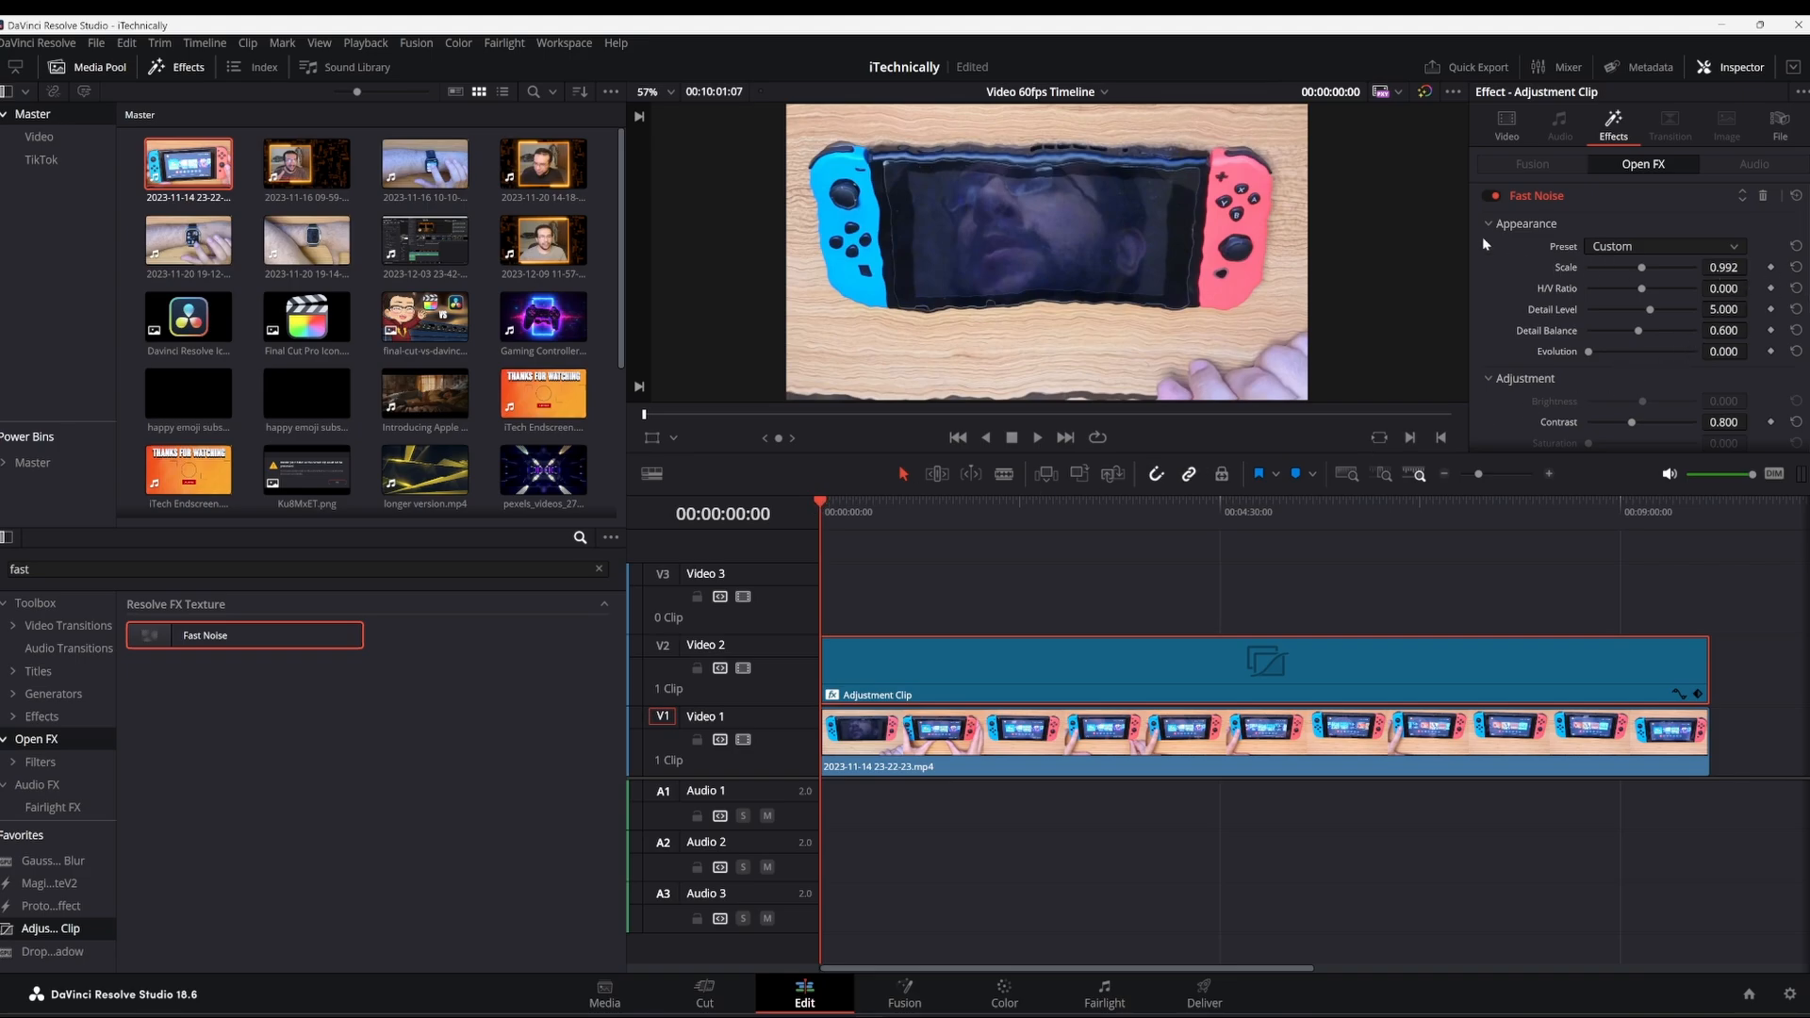
drag(1642, 271, 1711, 278)
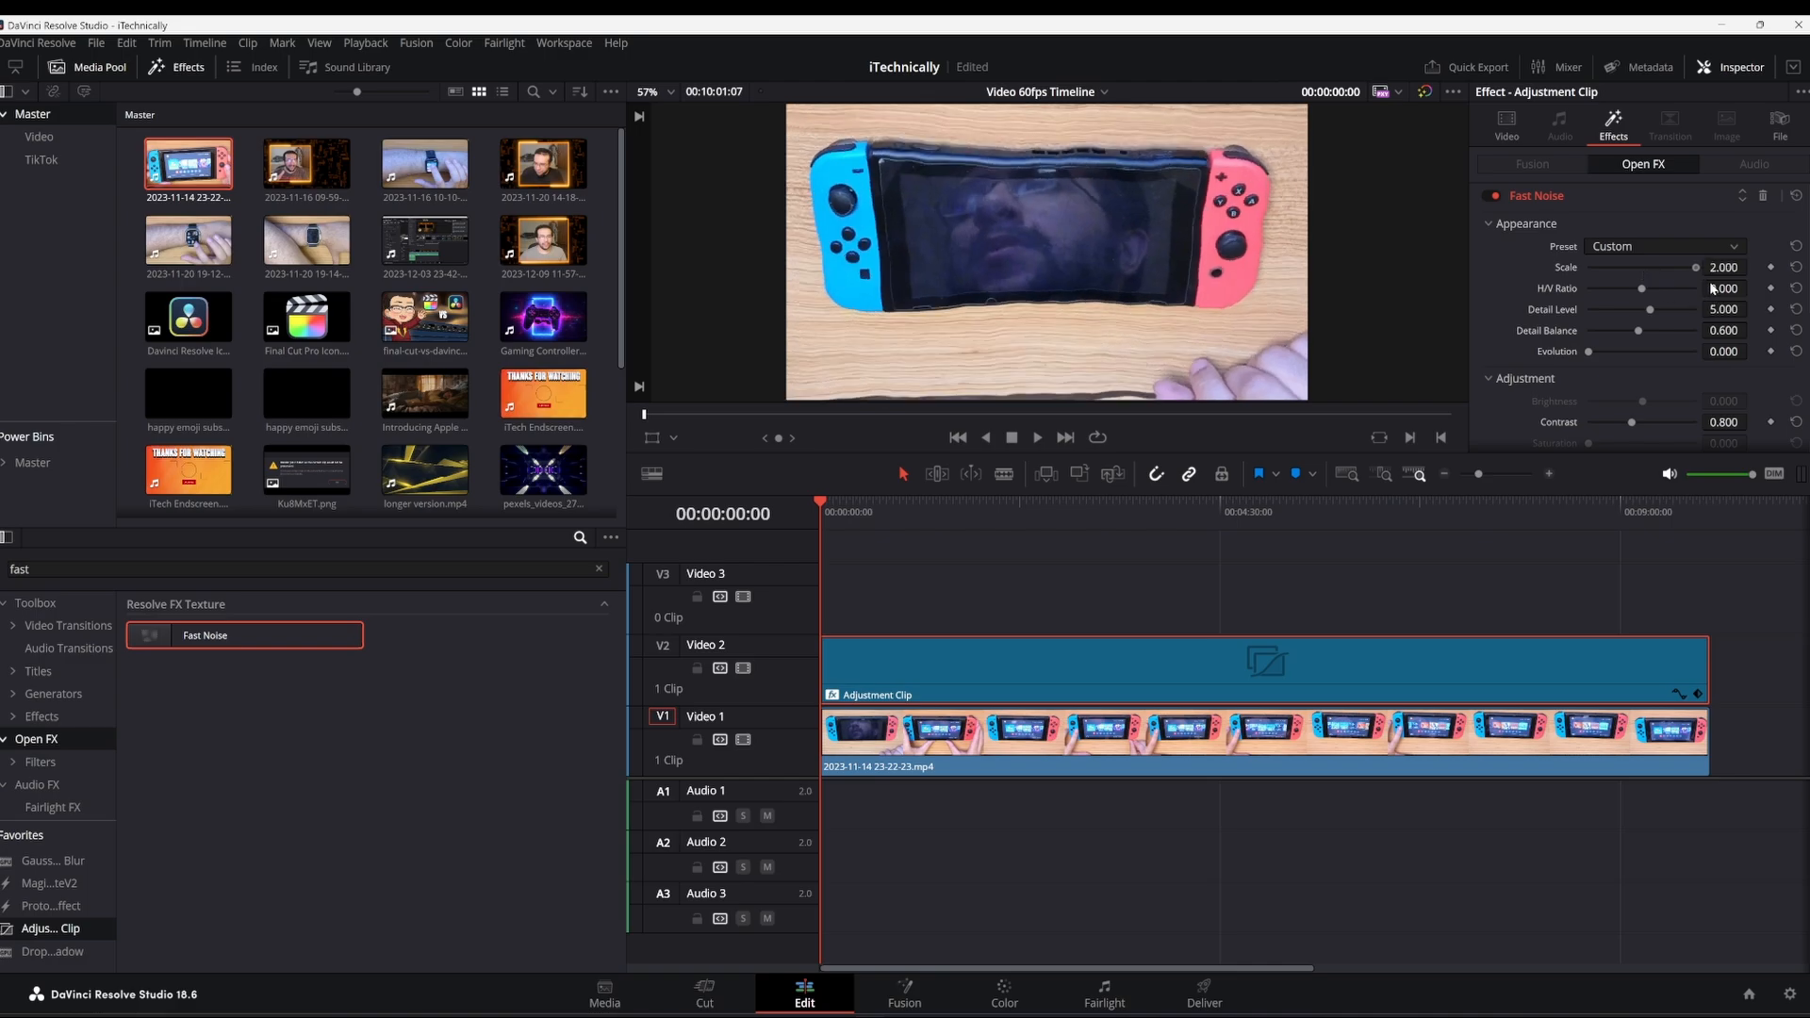
click(1770, 268)
Step: At the end of the timeline, set the Fast Noise Scale to 0.884 as a second keyframe and play the animation from the beginning
click(1609, 511)
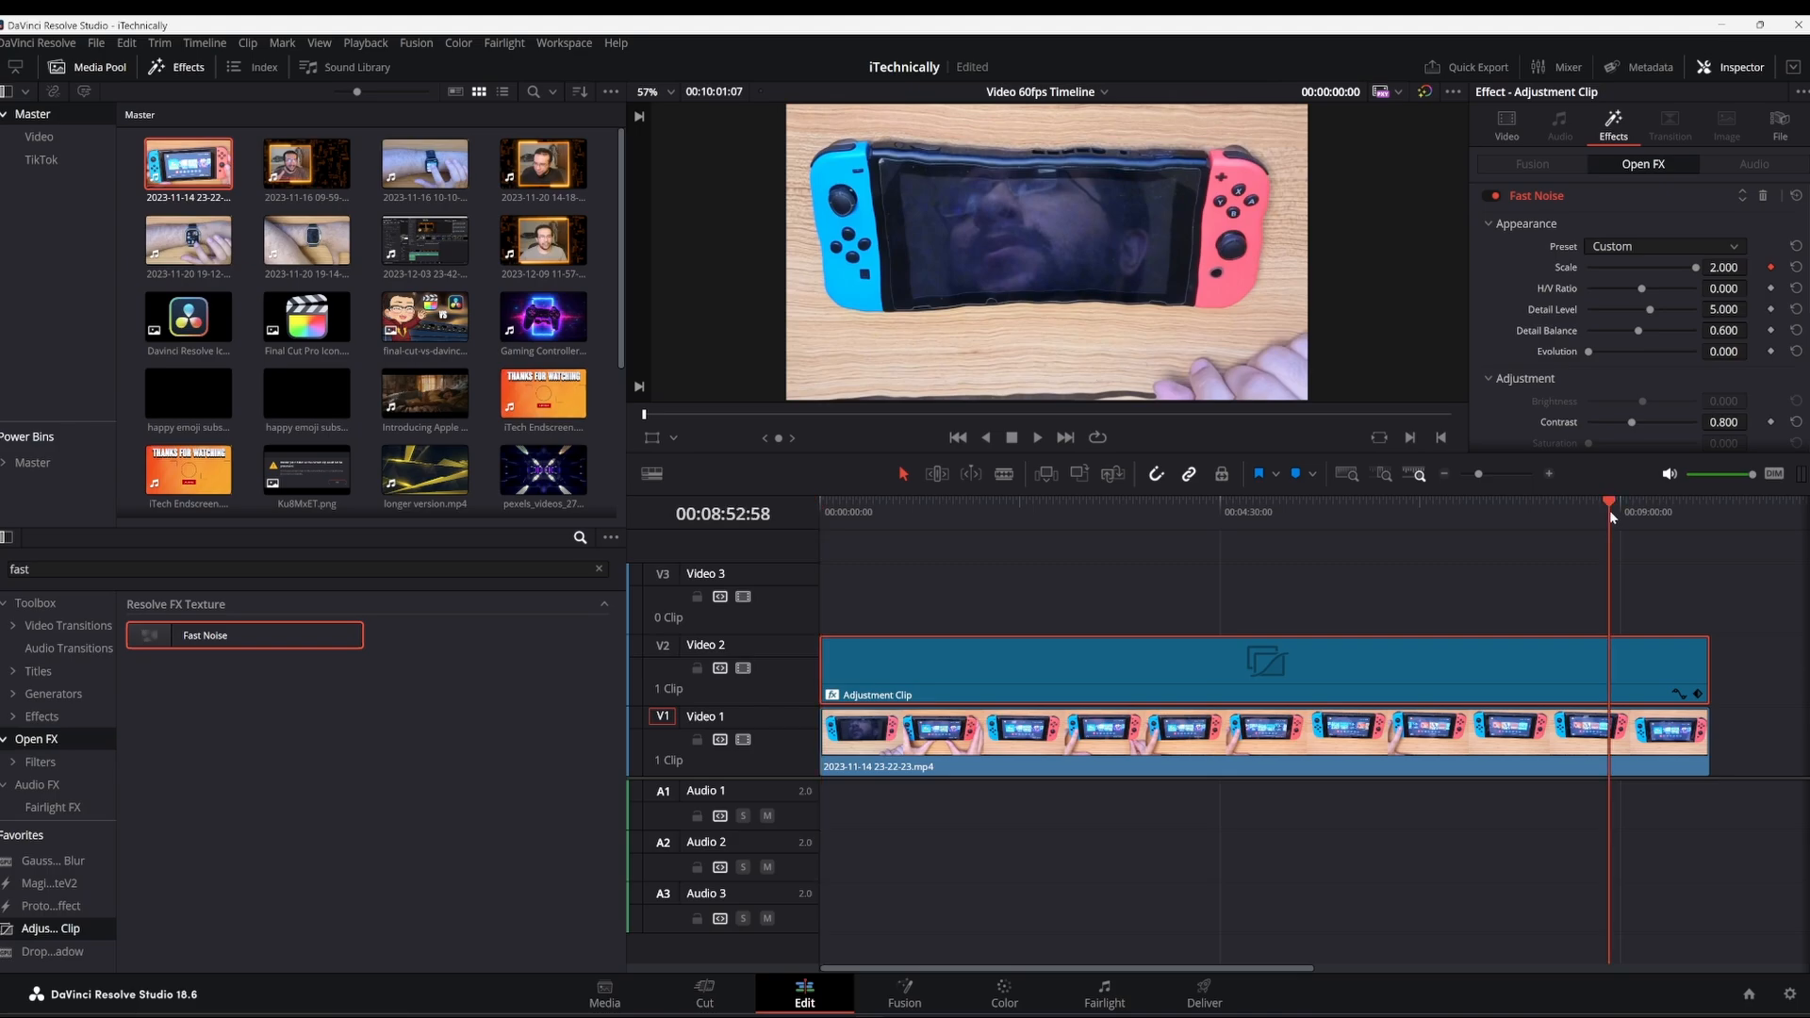
drag(1609, 501, 1700, 522)
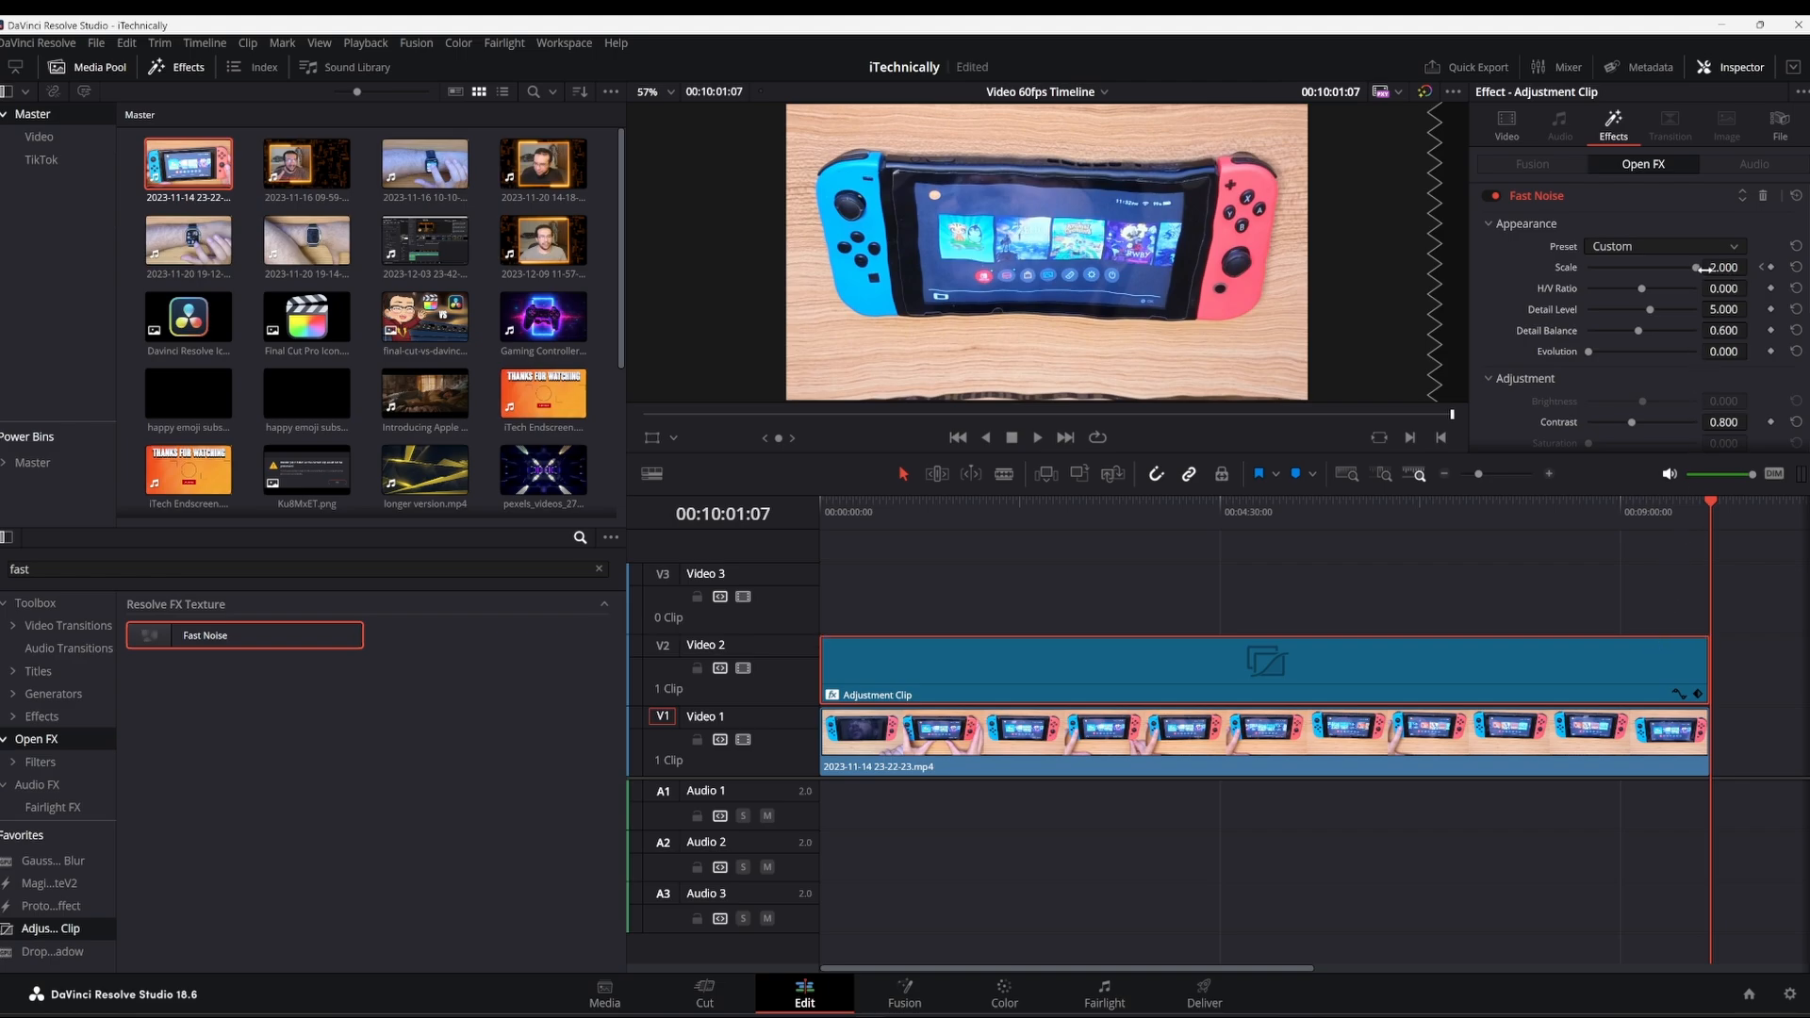
drag(1695, 268, 1636, 275)
drag(1635, 269, 1637, 270)
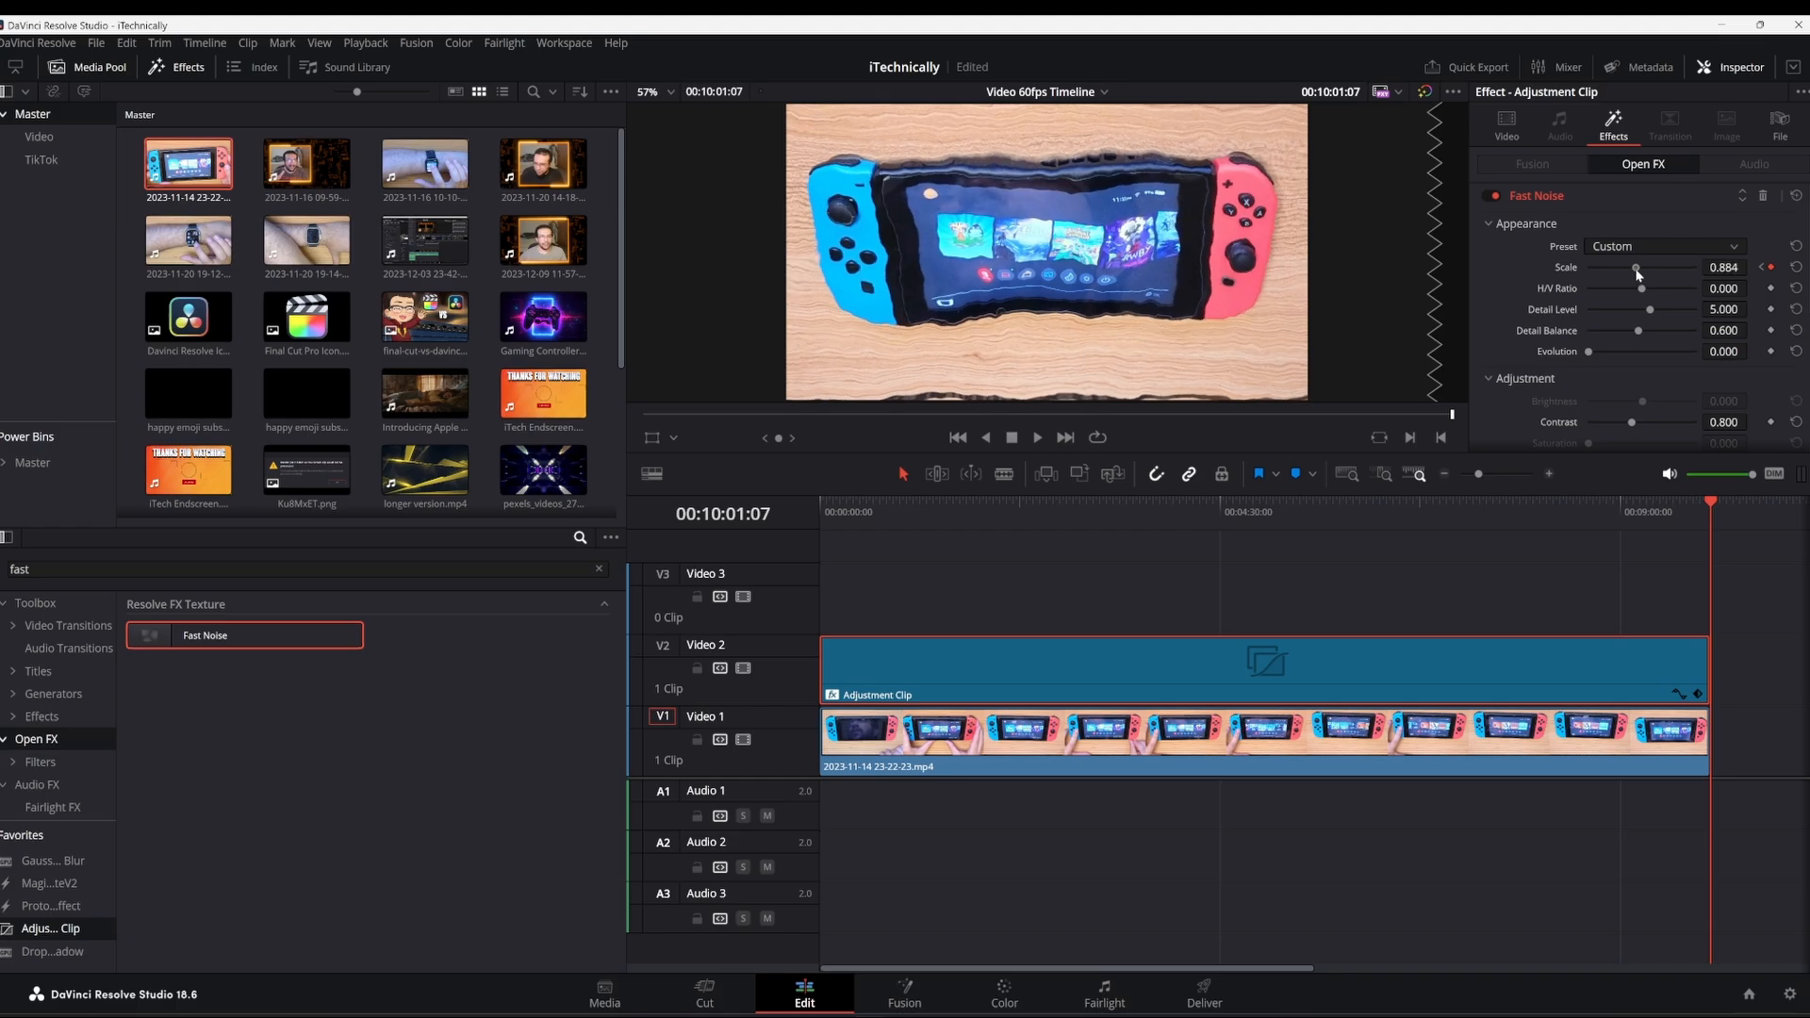
click(822, 502)
key(space)
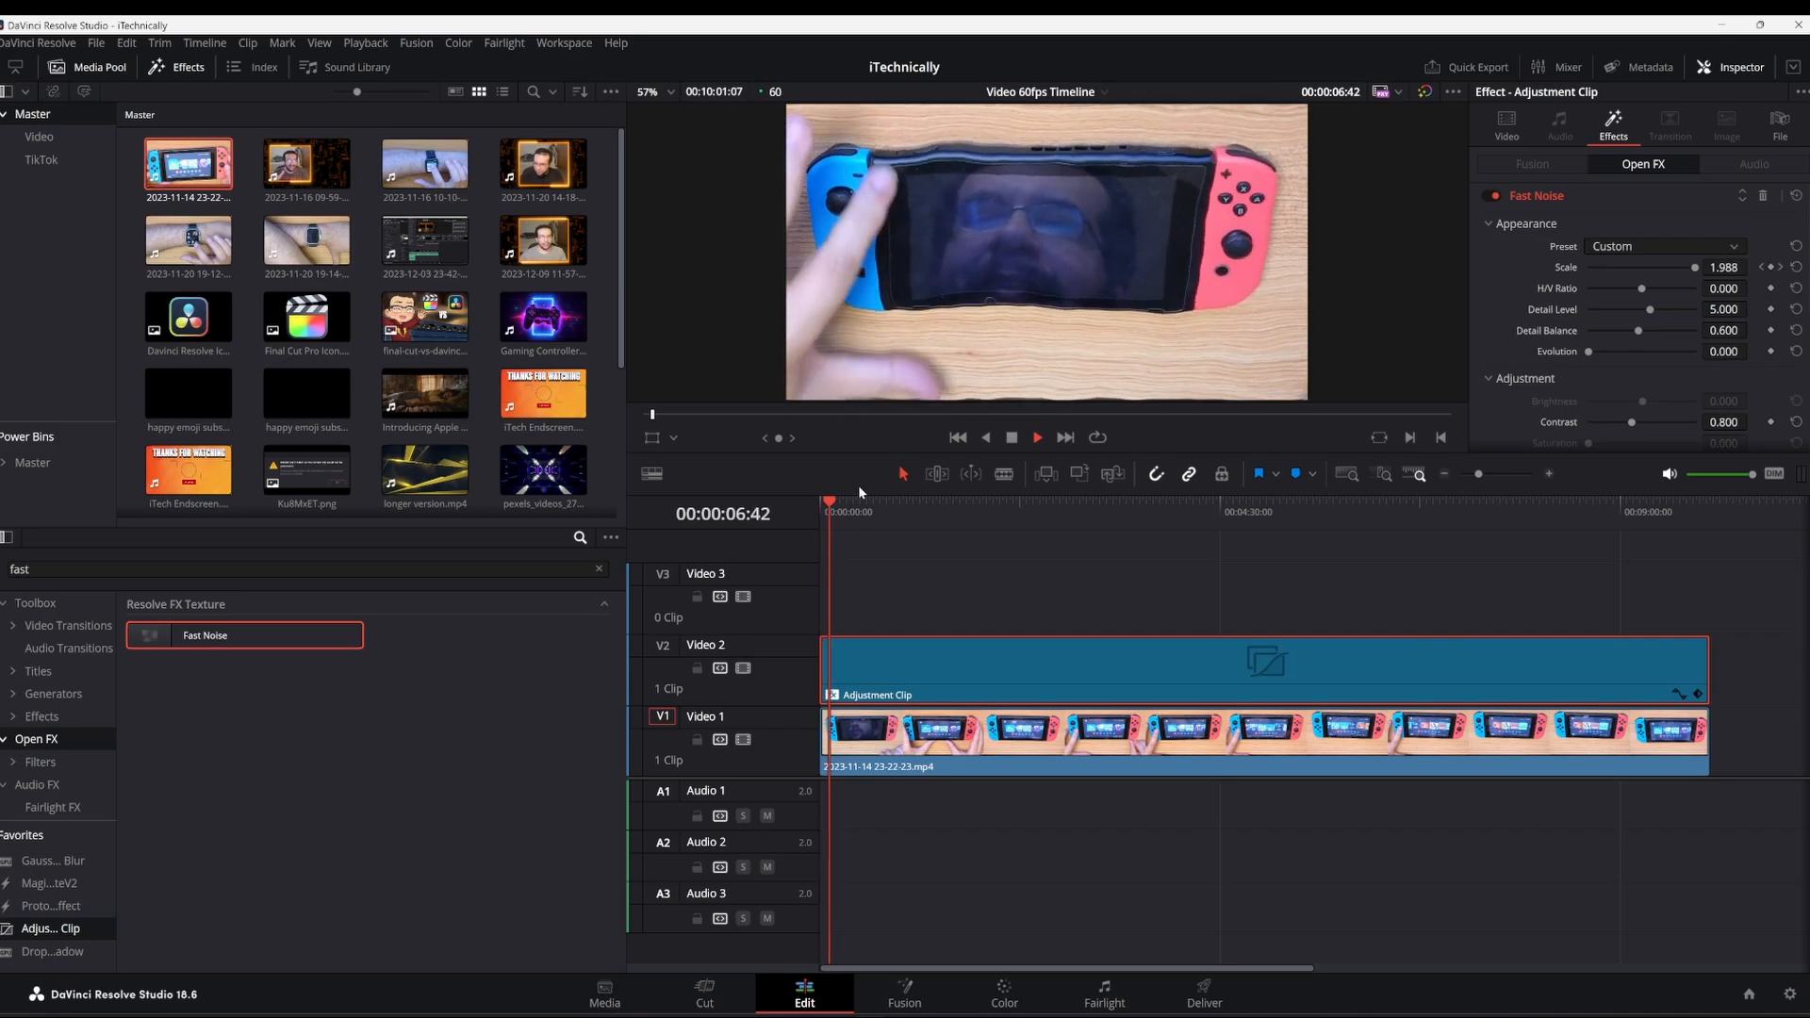
key(space)
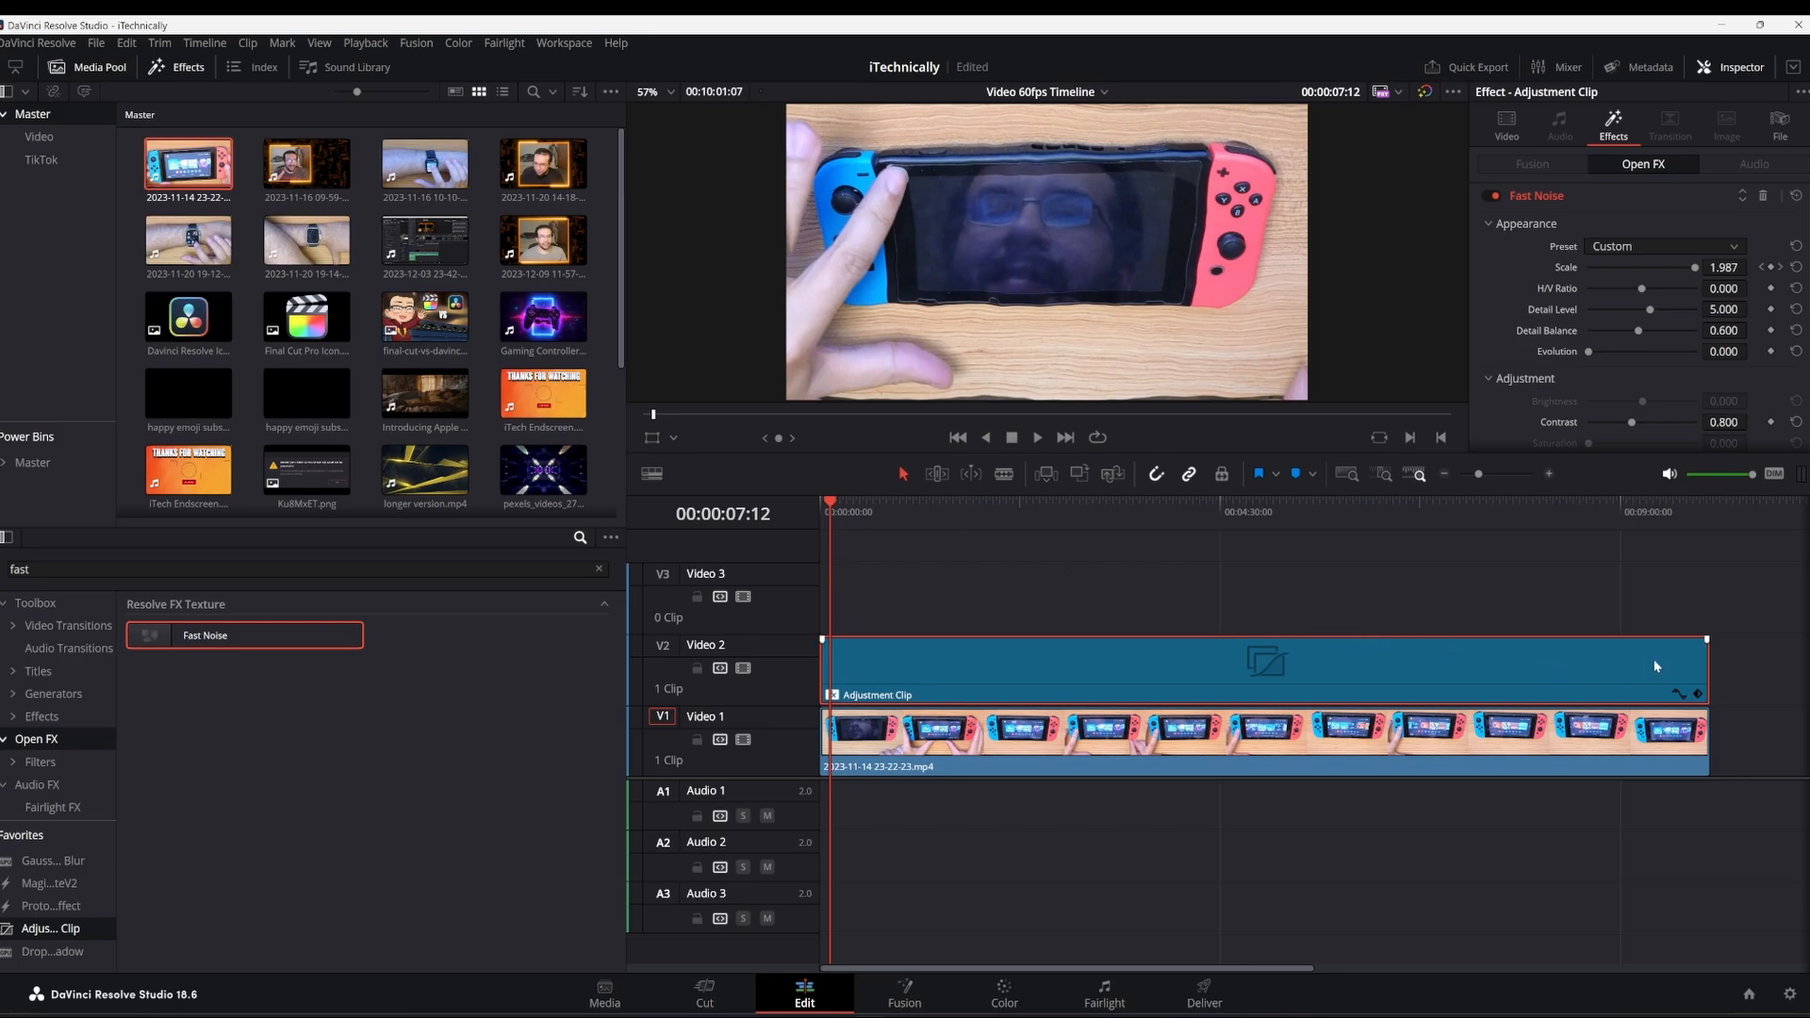
Step: Trim the adjustment clip and the video clip below it to end at about 00:03:13:31, and preview from the timeline start
drag(1708, 671, 1106, 671)
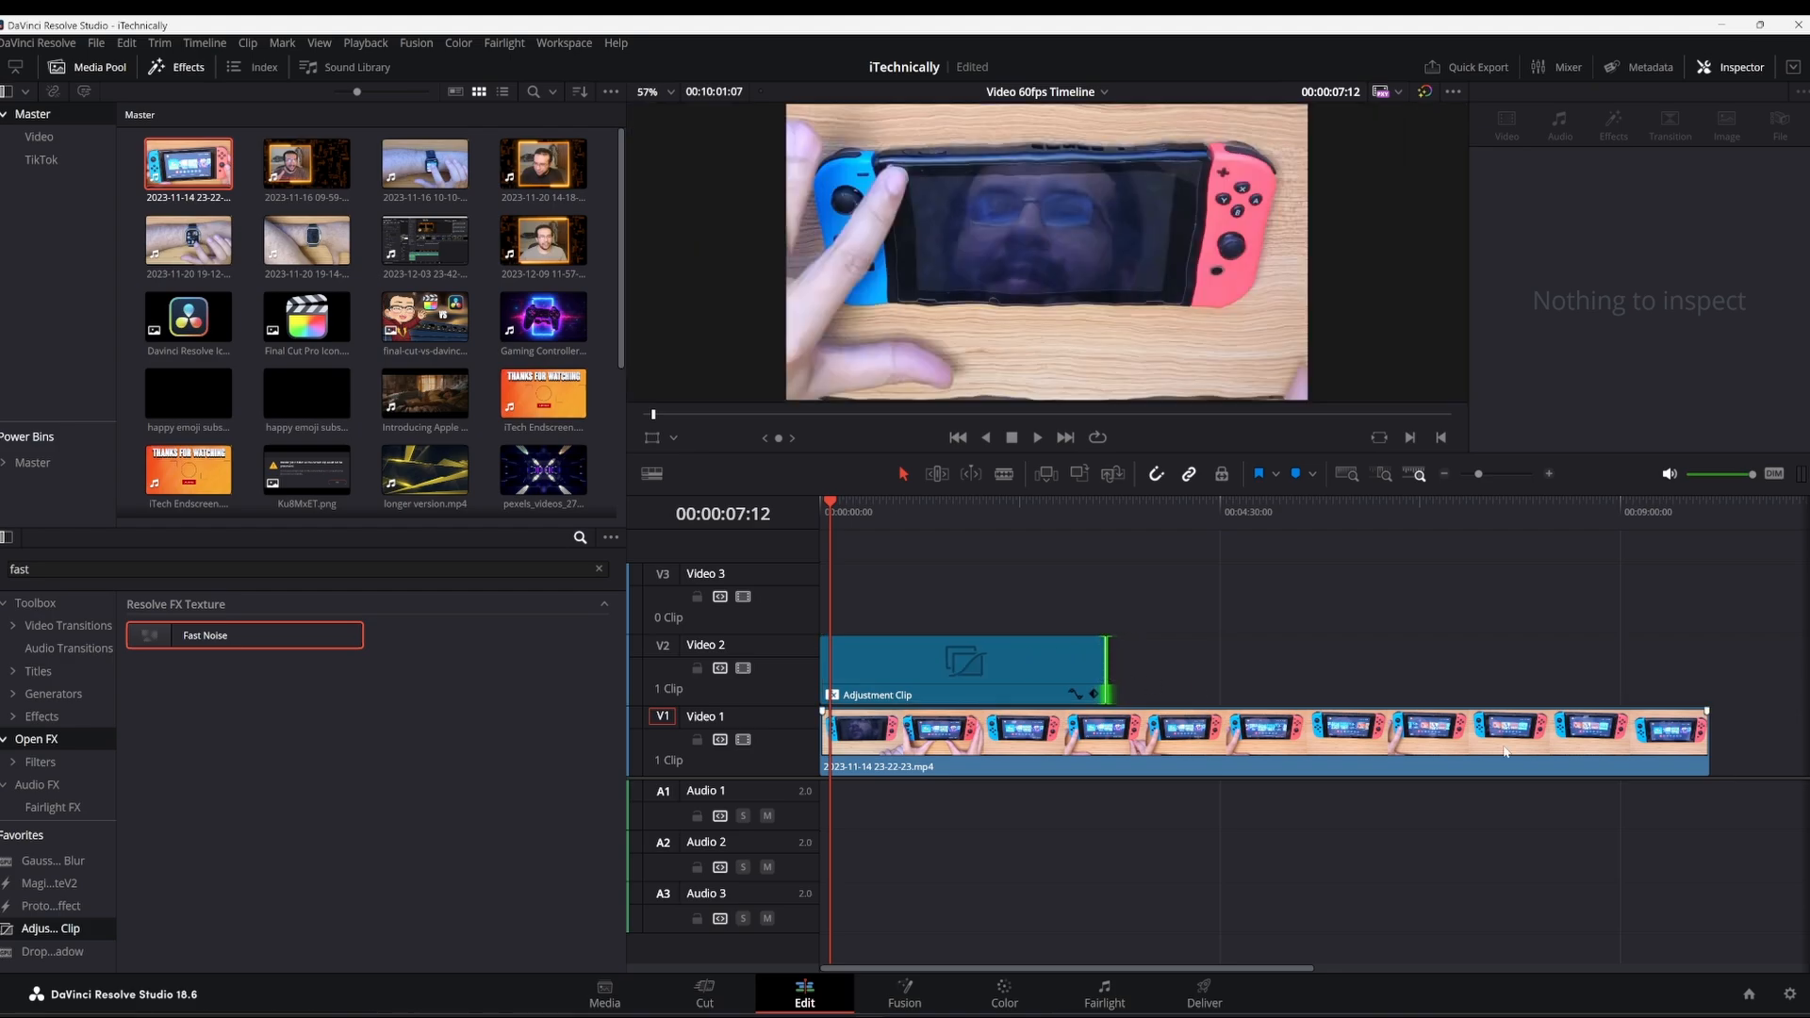
click(1693, 761)
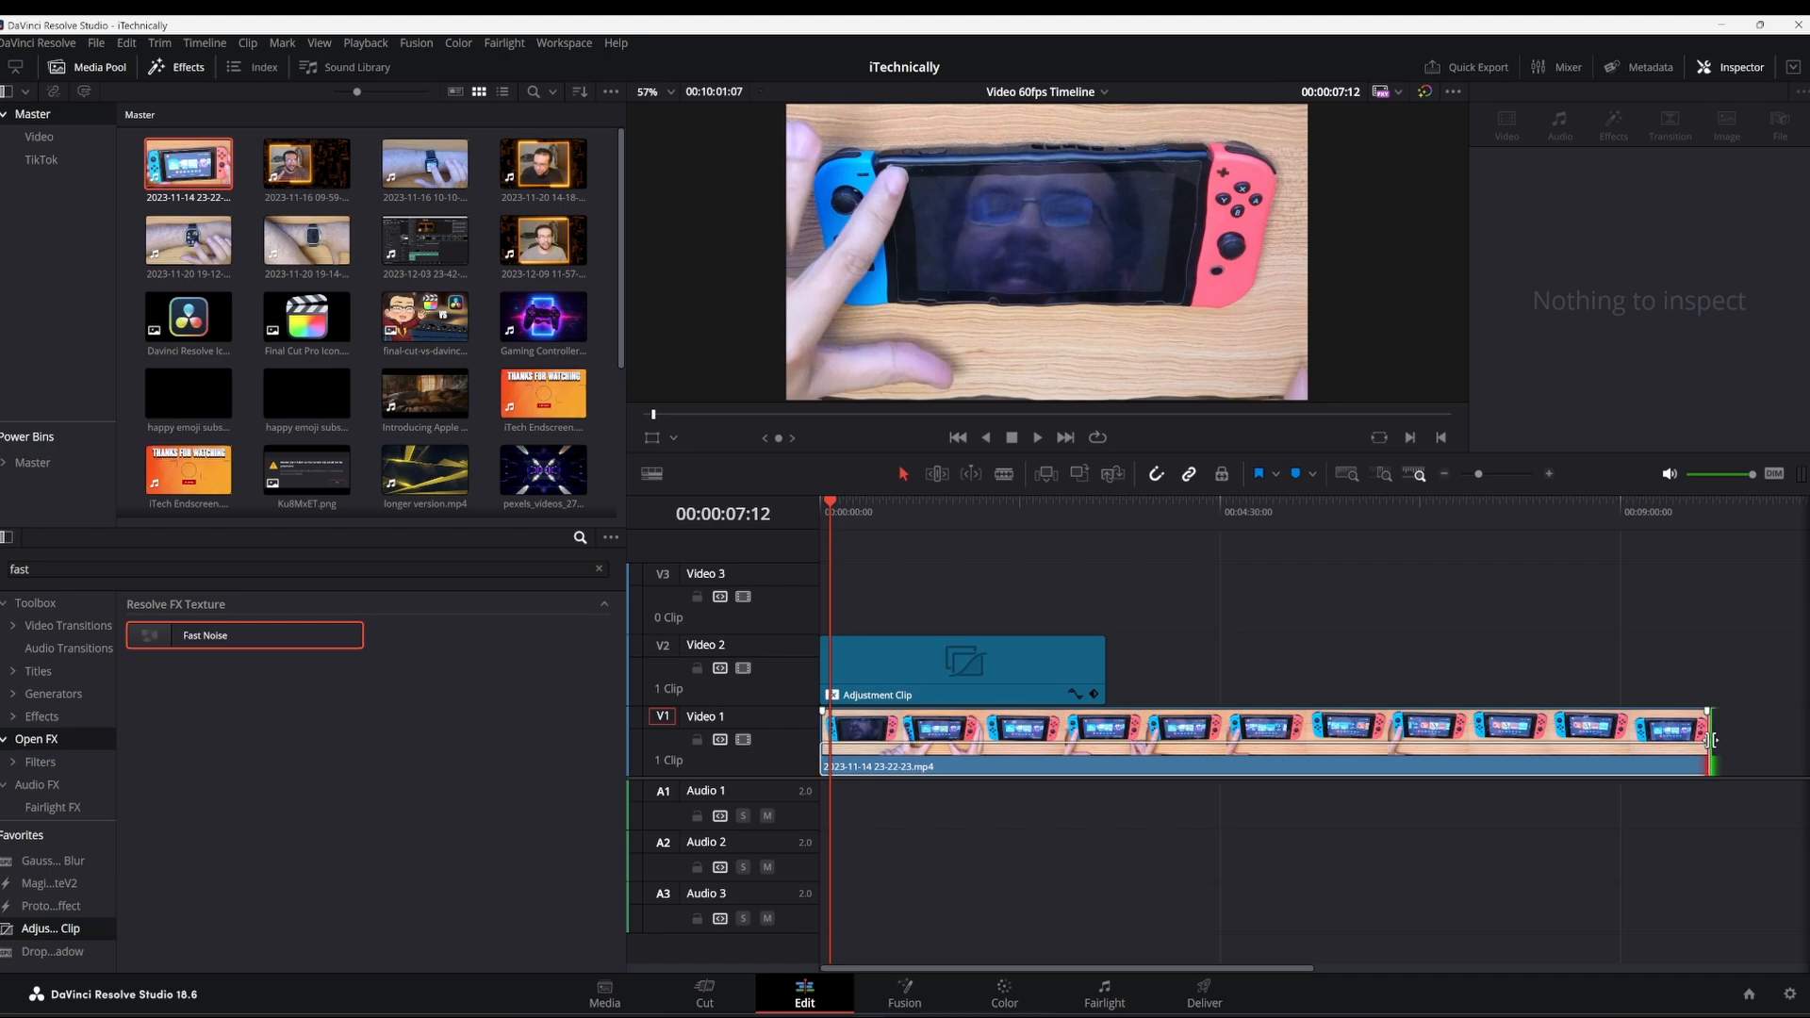
drag(1704, 739, 1116, 754)
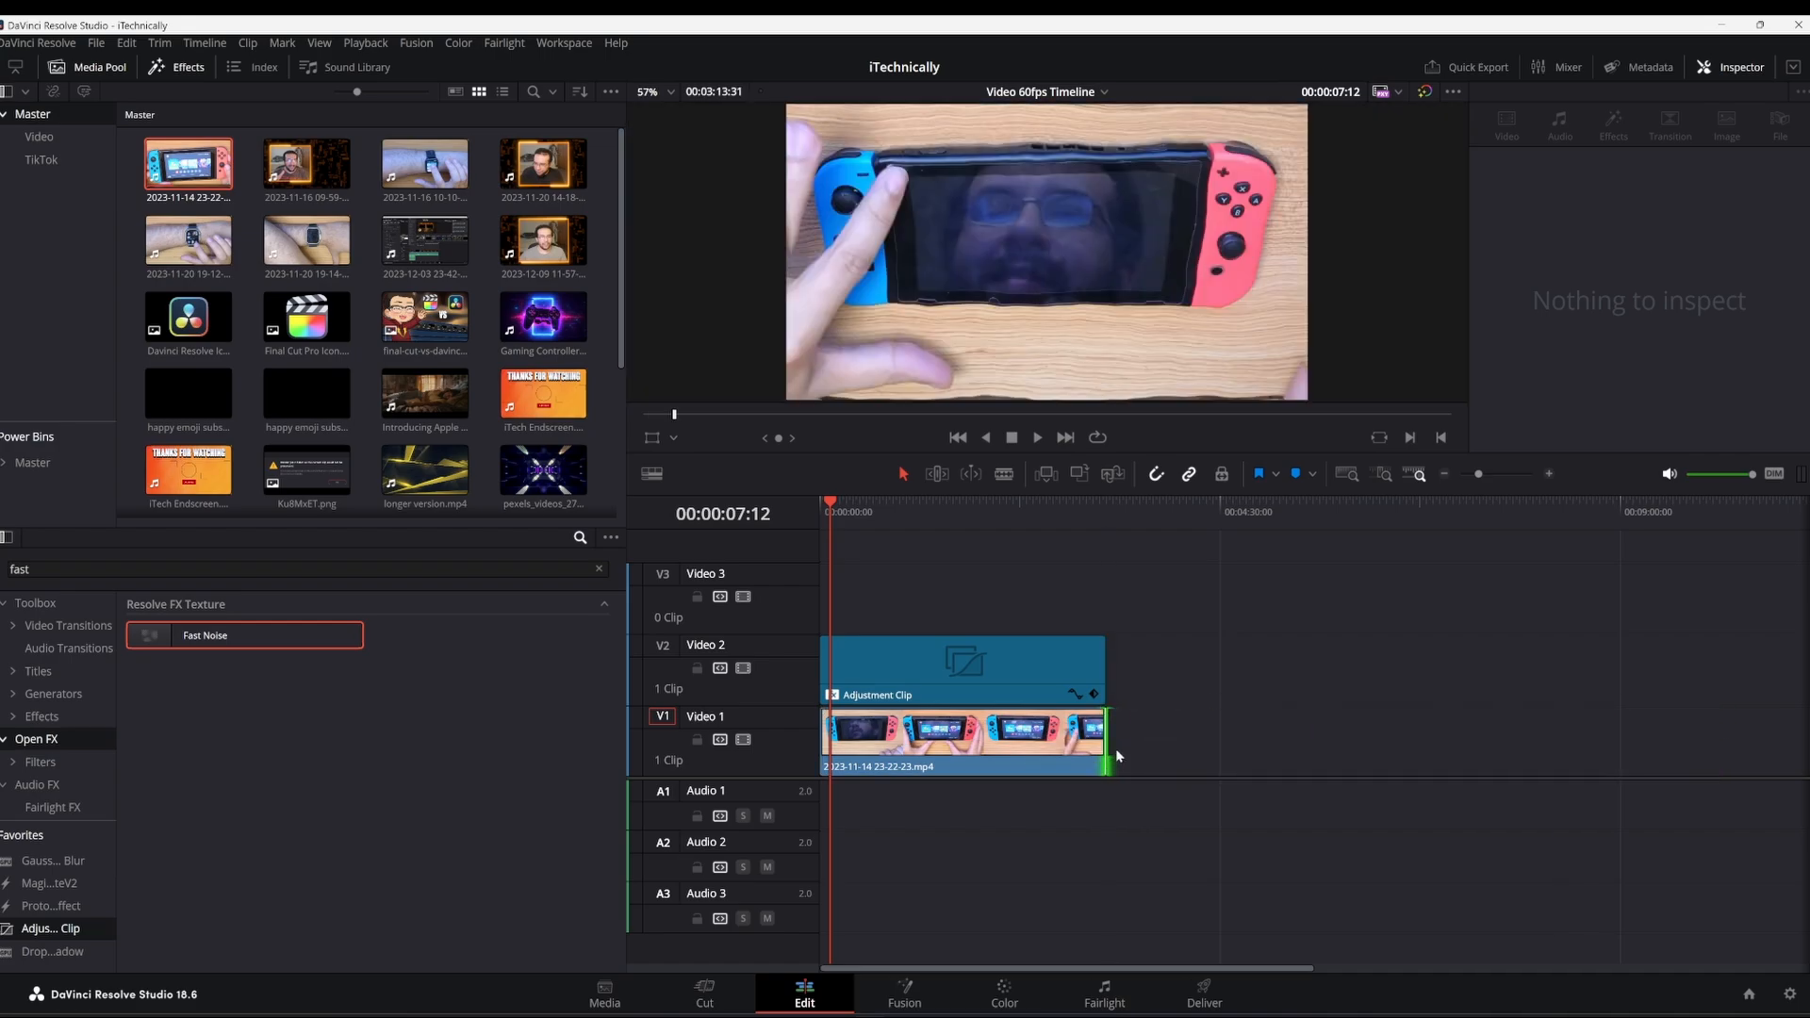
click(827, 506)
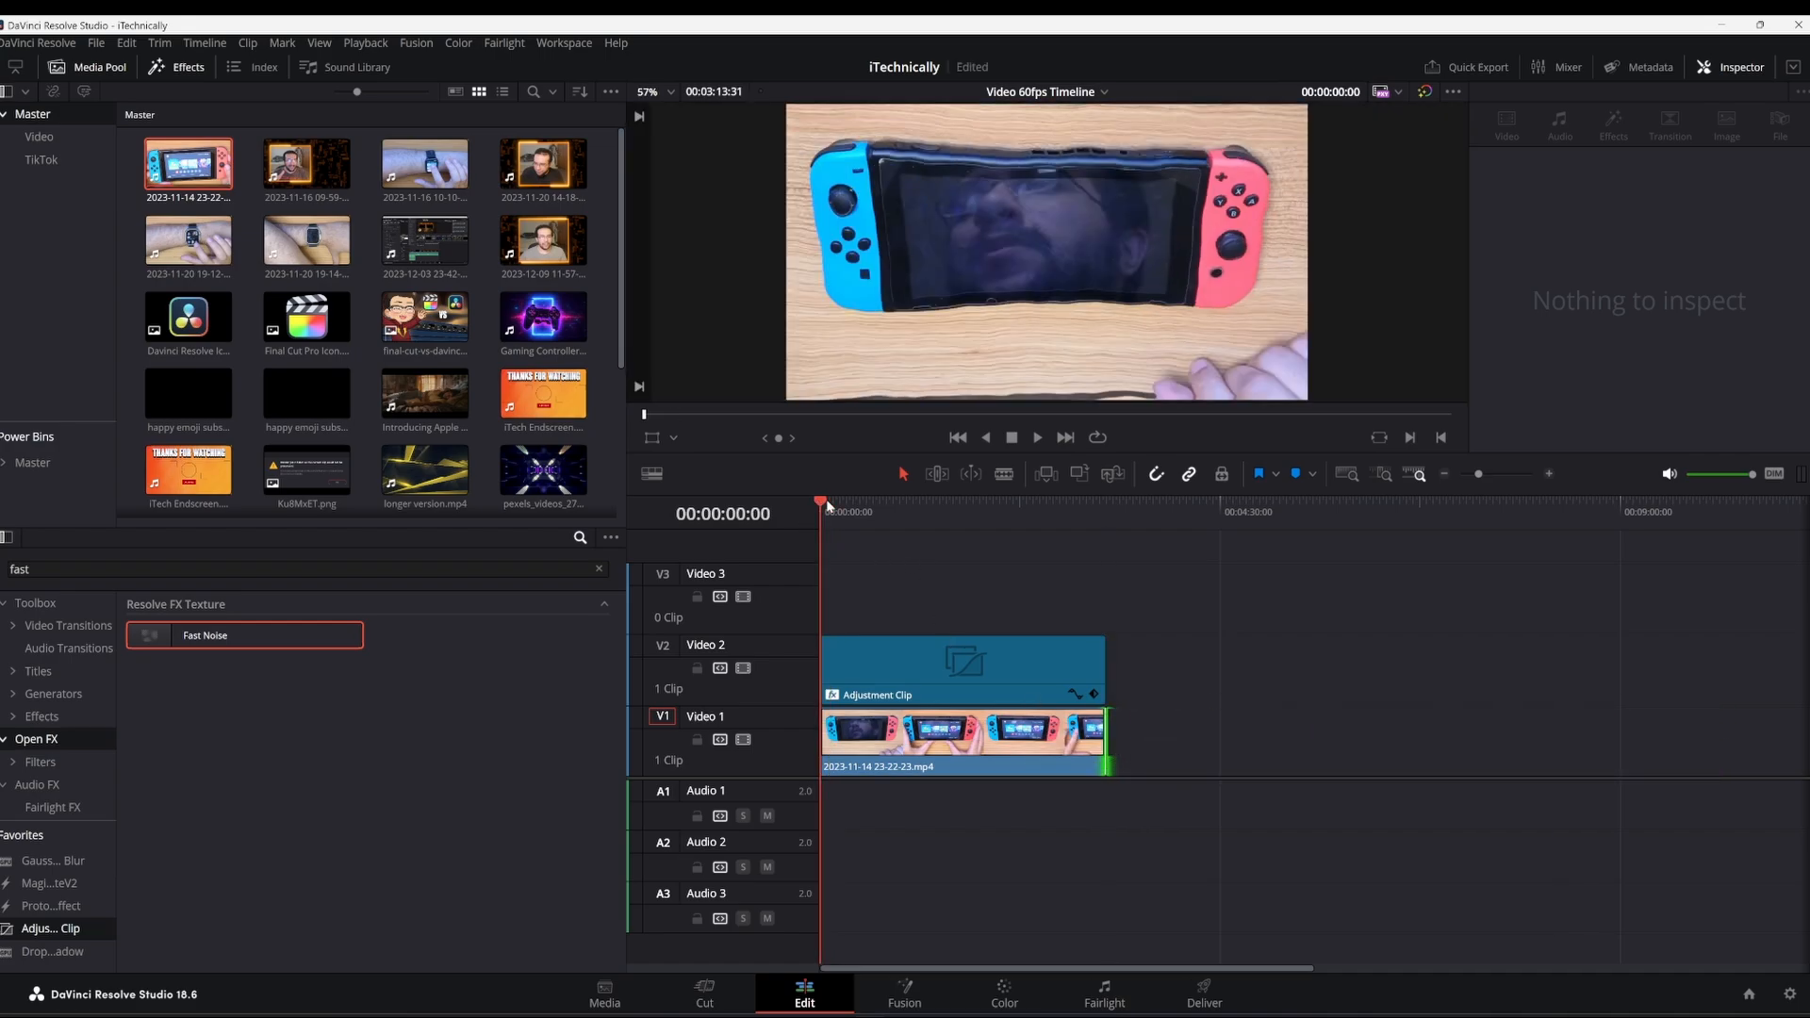
key(space)
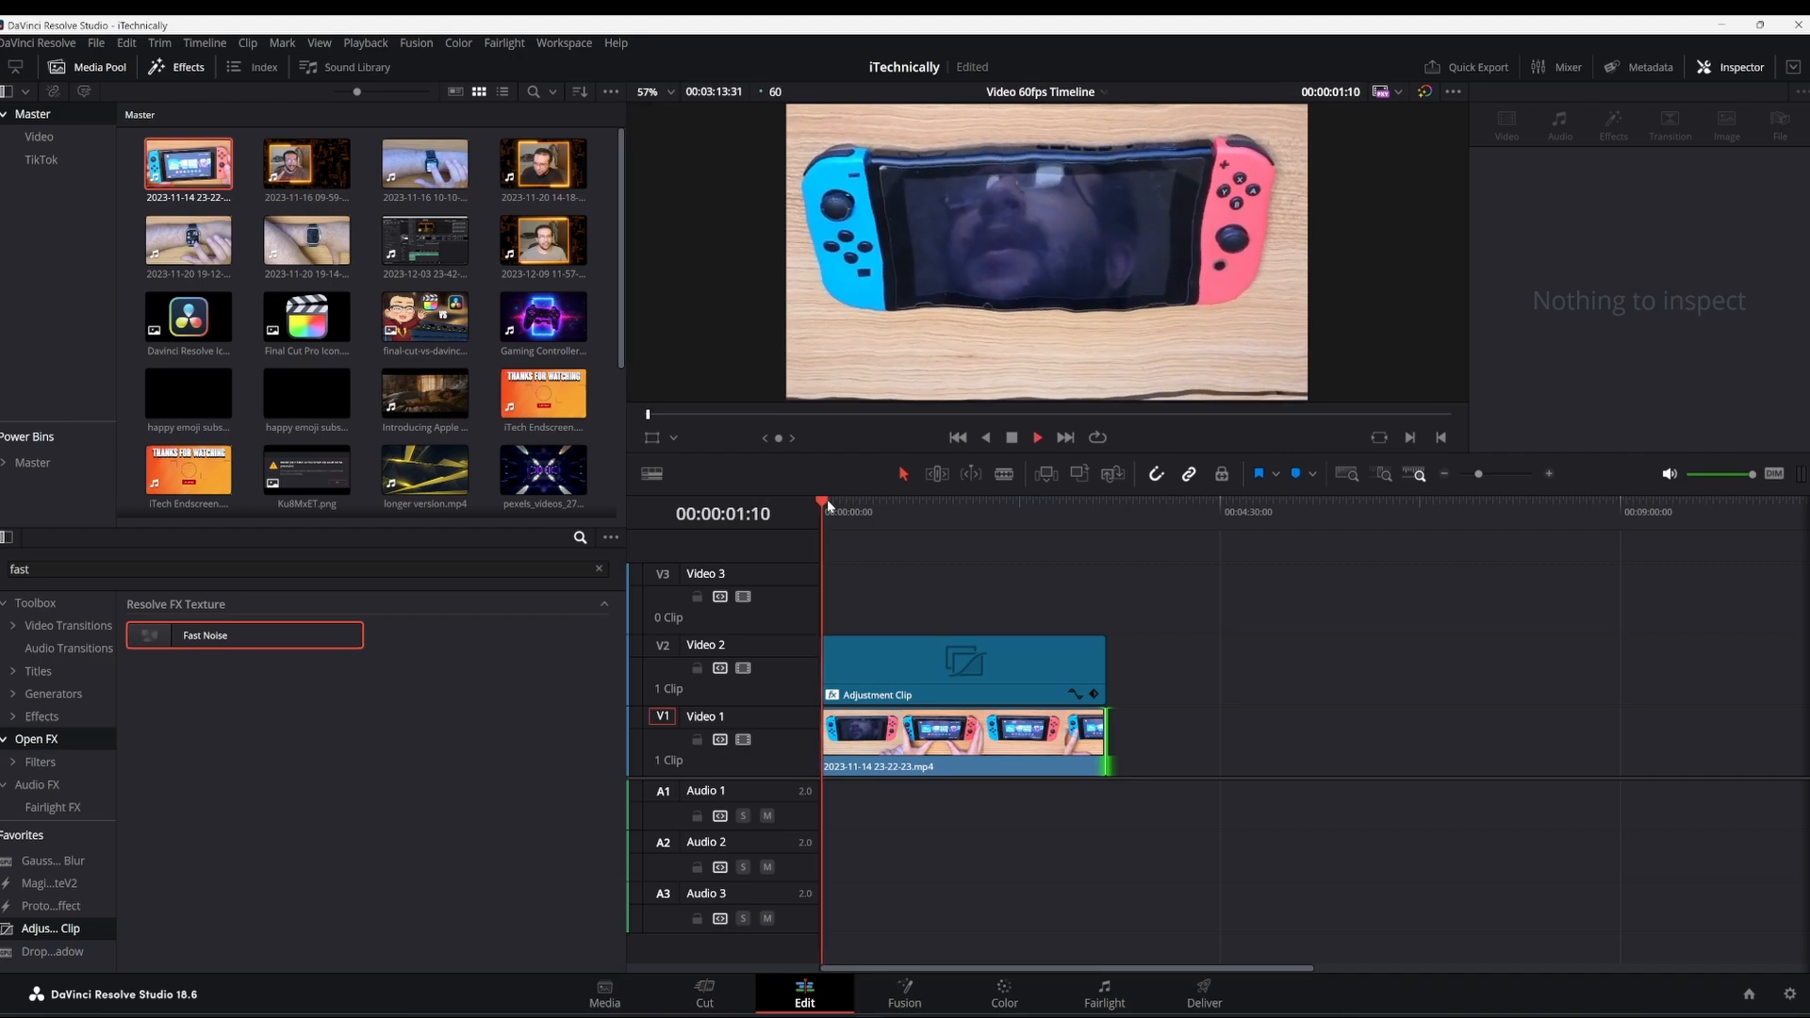
key(space)
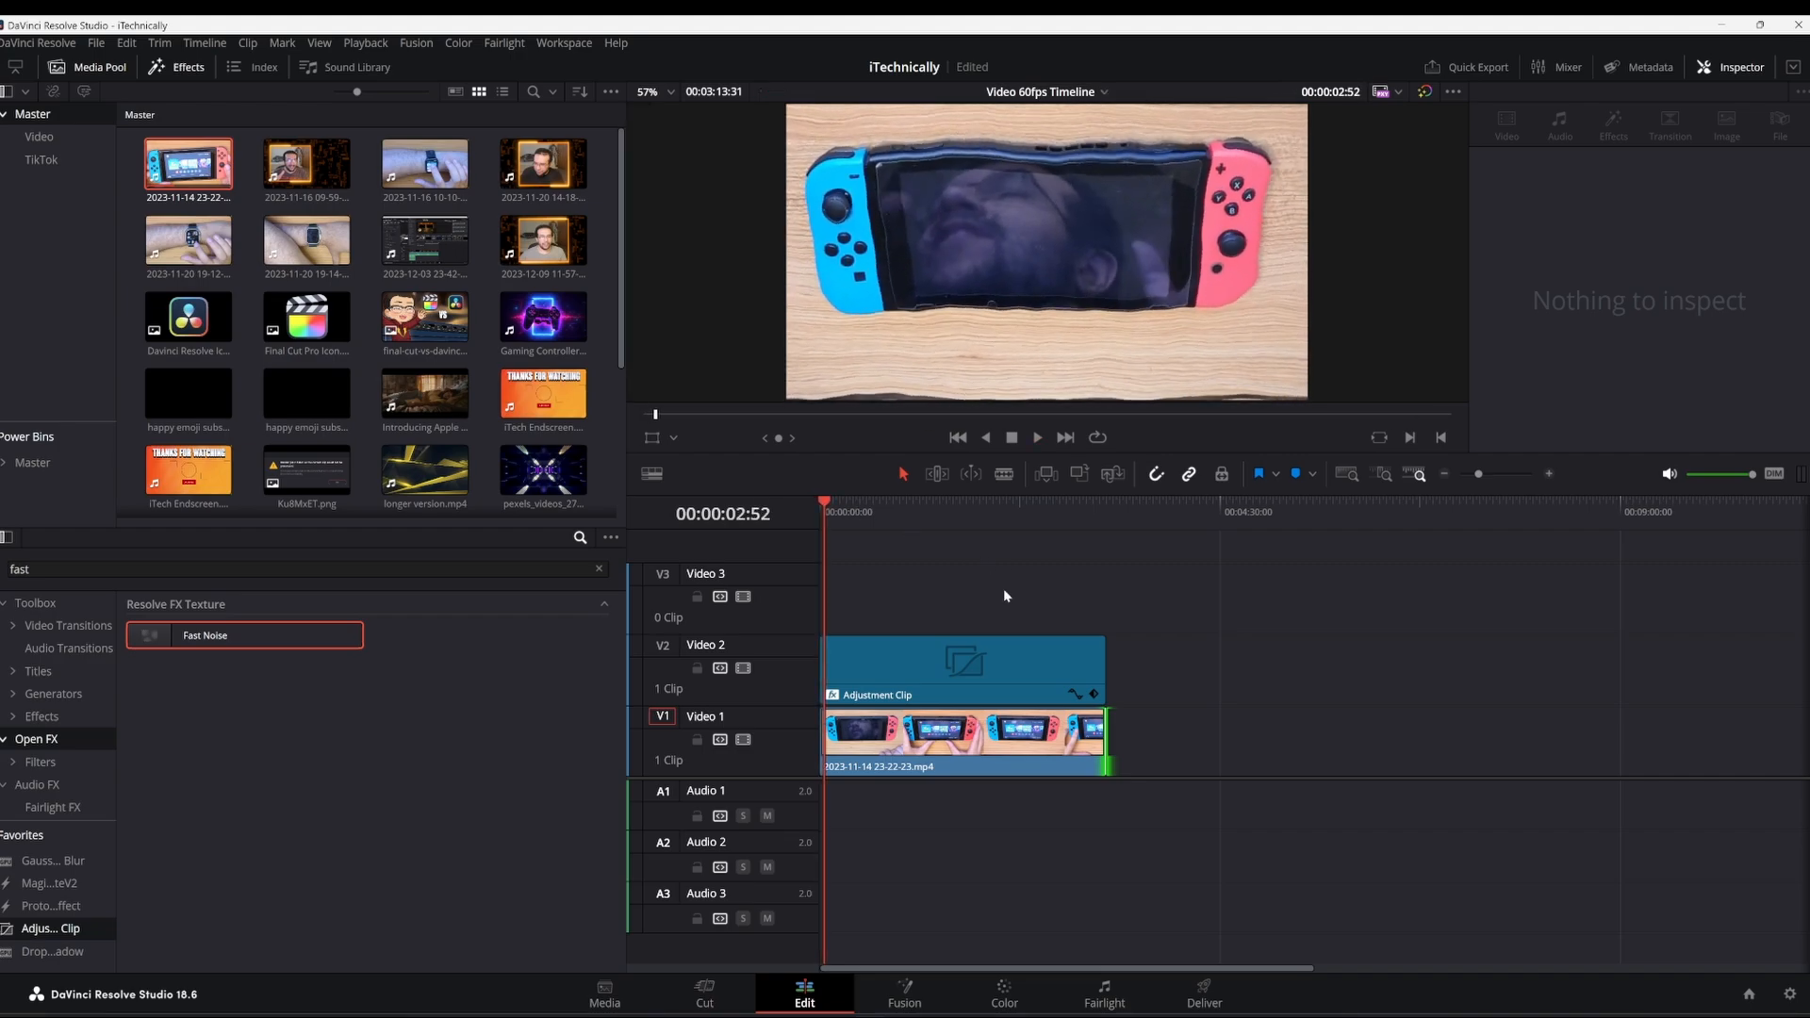
Step: Turn the adjustment clip black and white by setting its Saturation to 0.00 in color grading, and play the timeline from the start
click(967, 654)
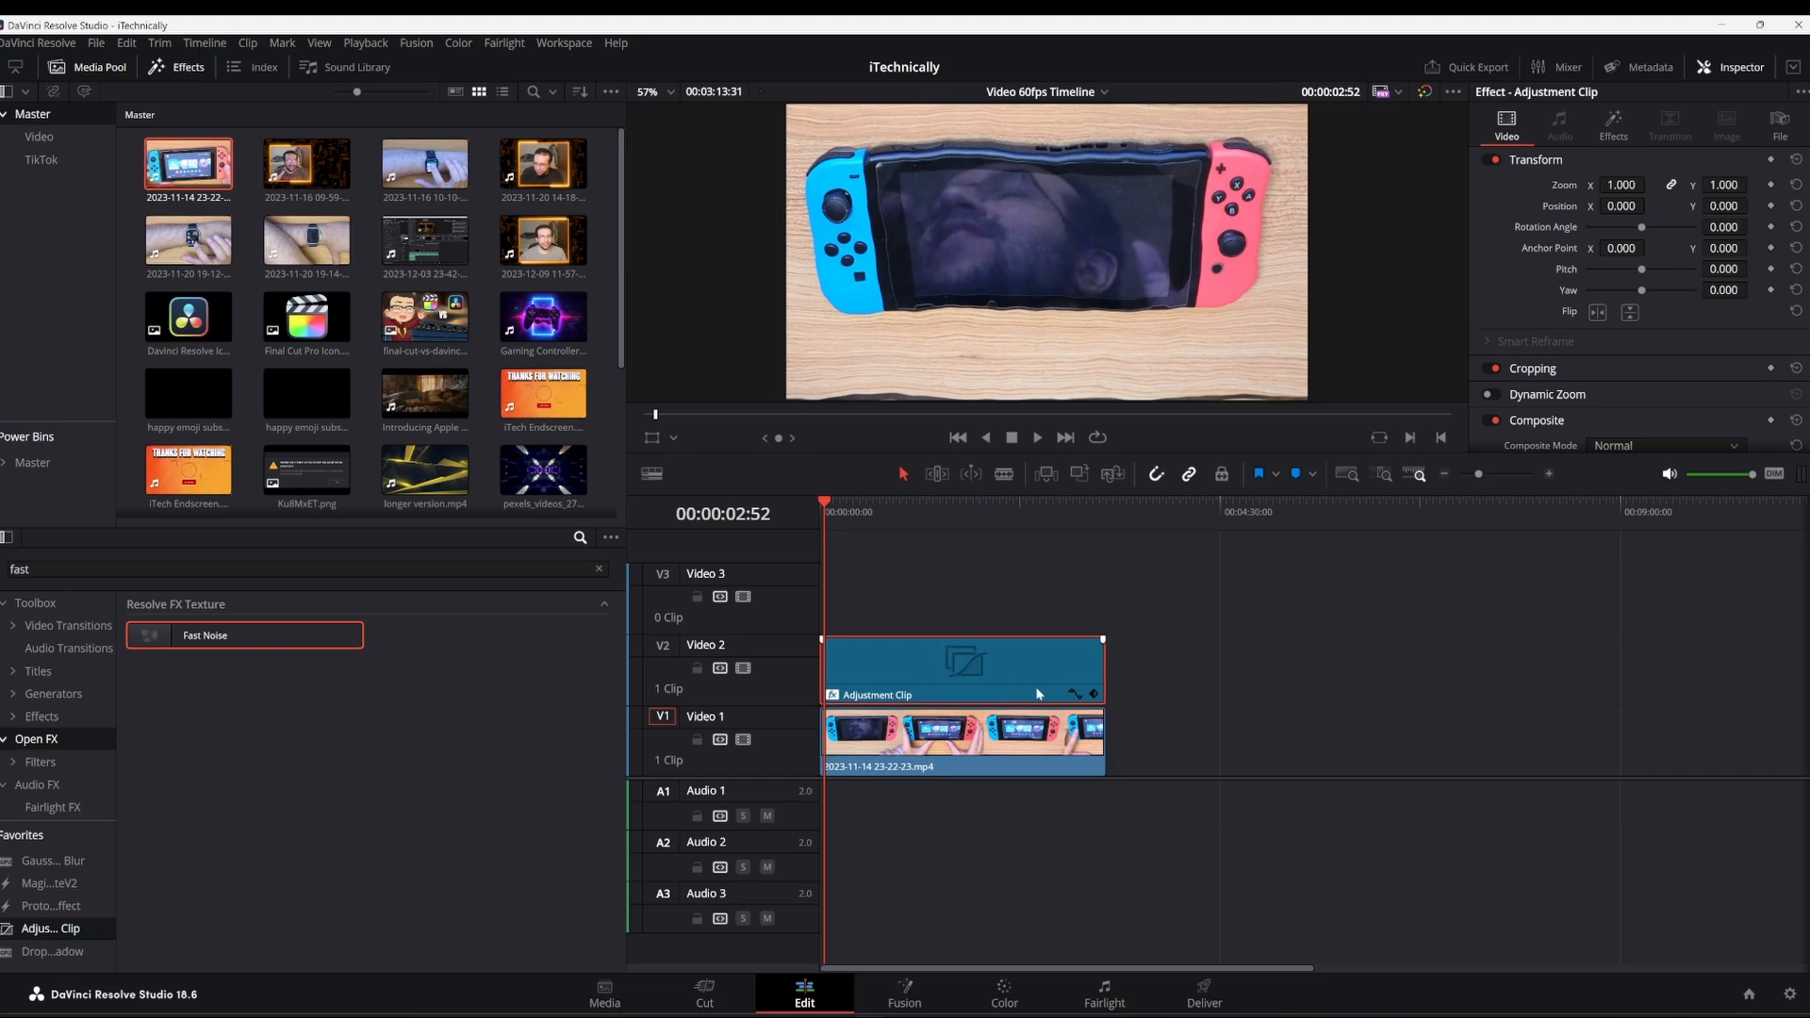
click(1004, 990)
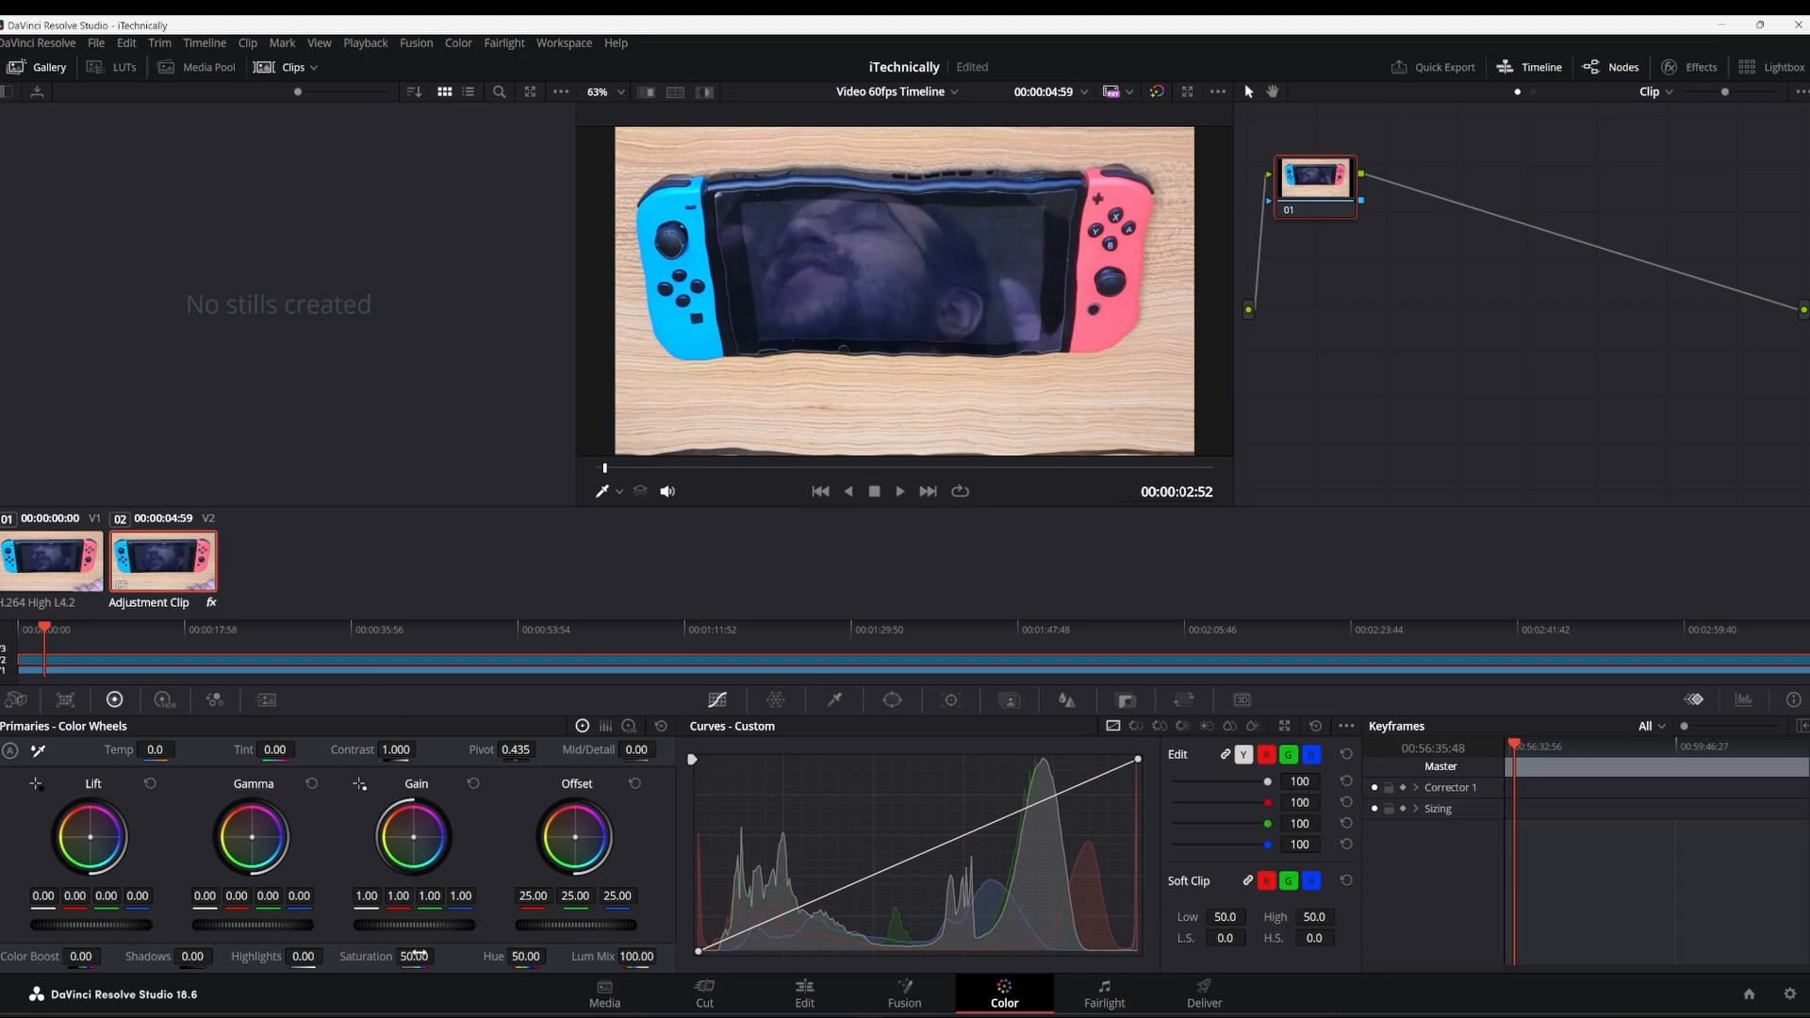
drag(415, 955, 438, 955)
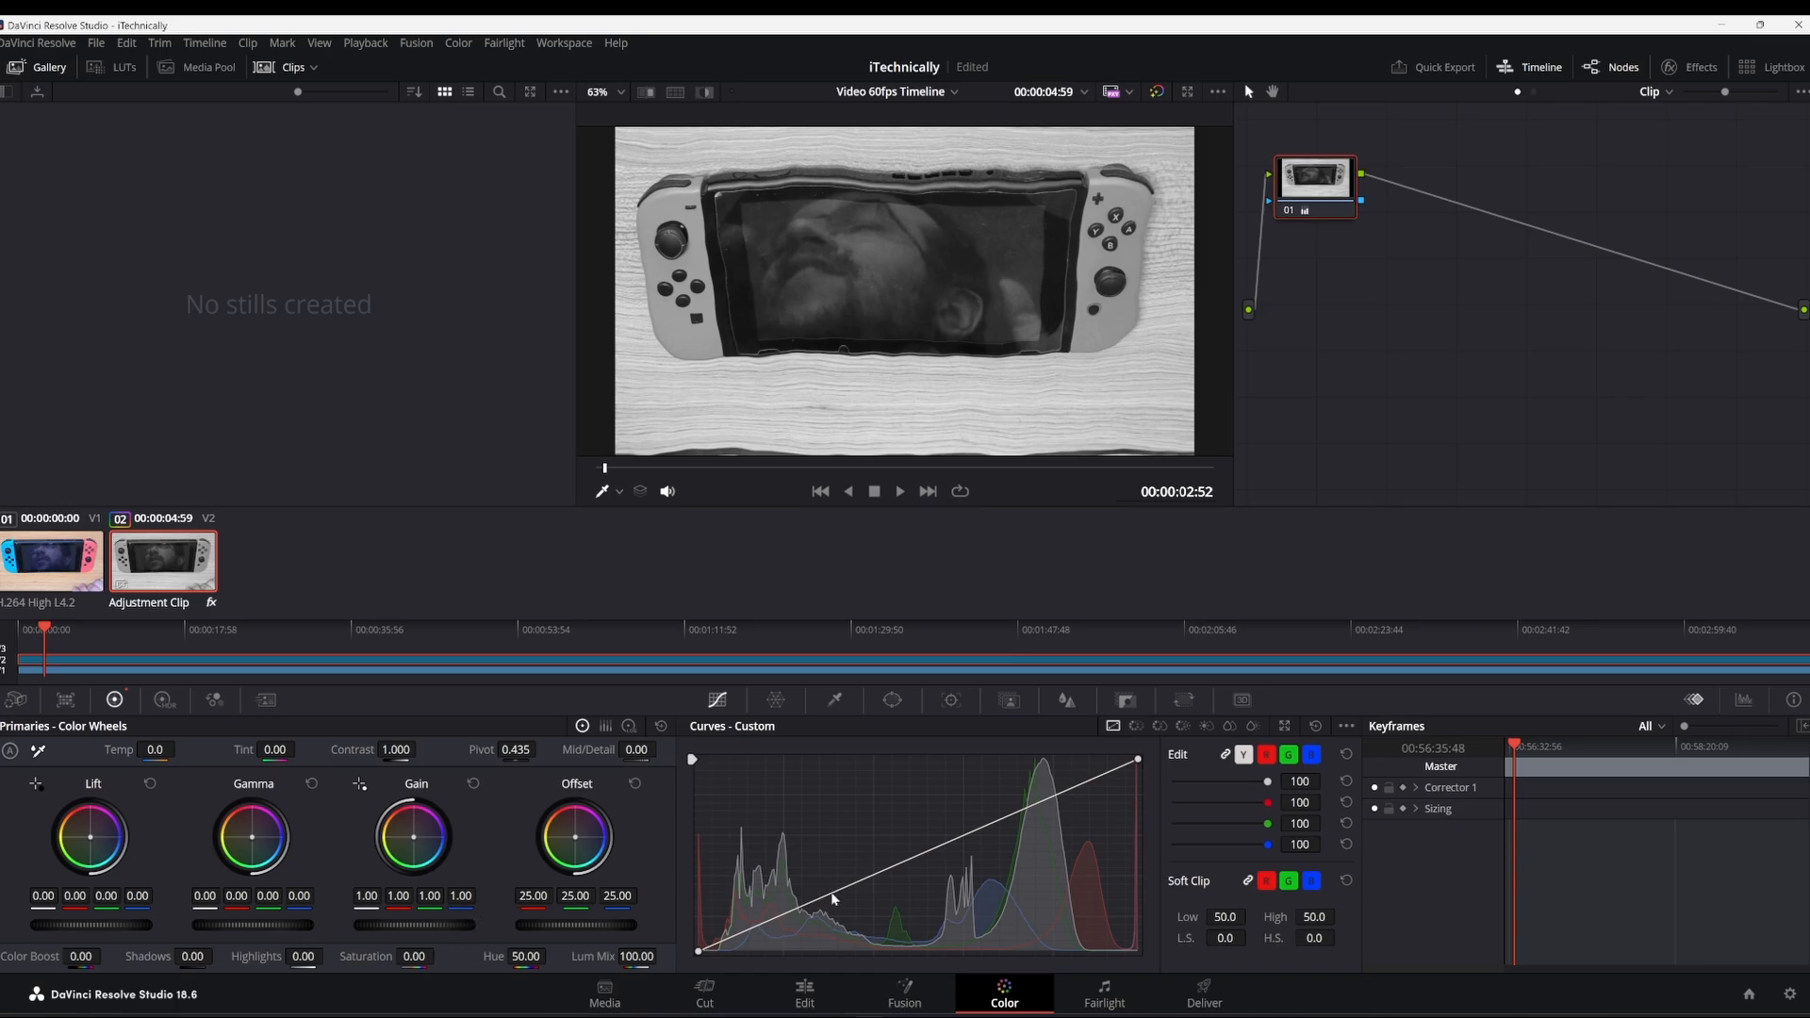
click(818, 1002)
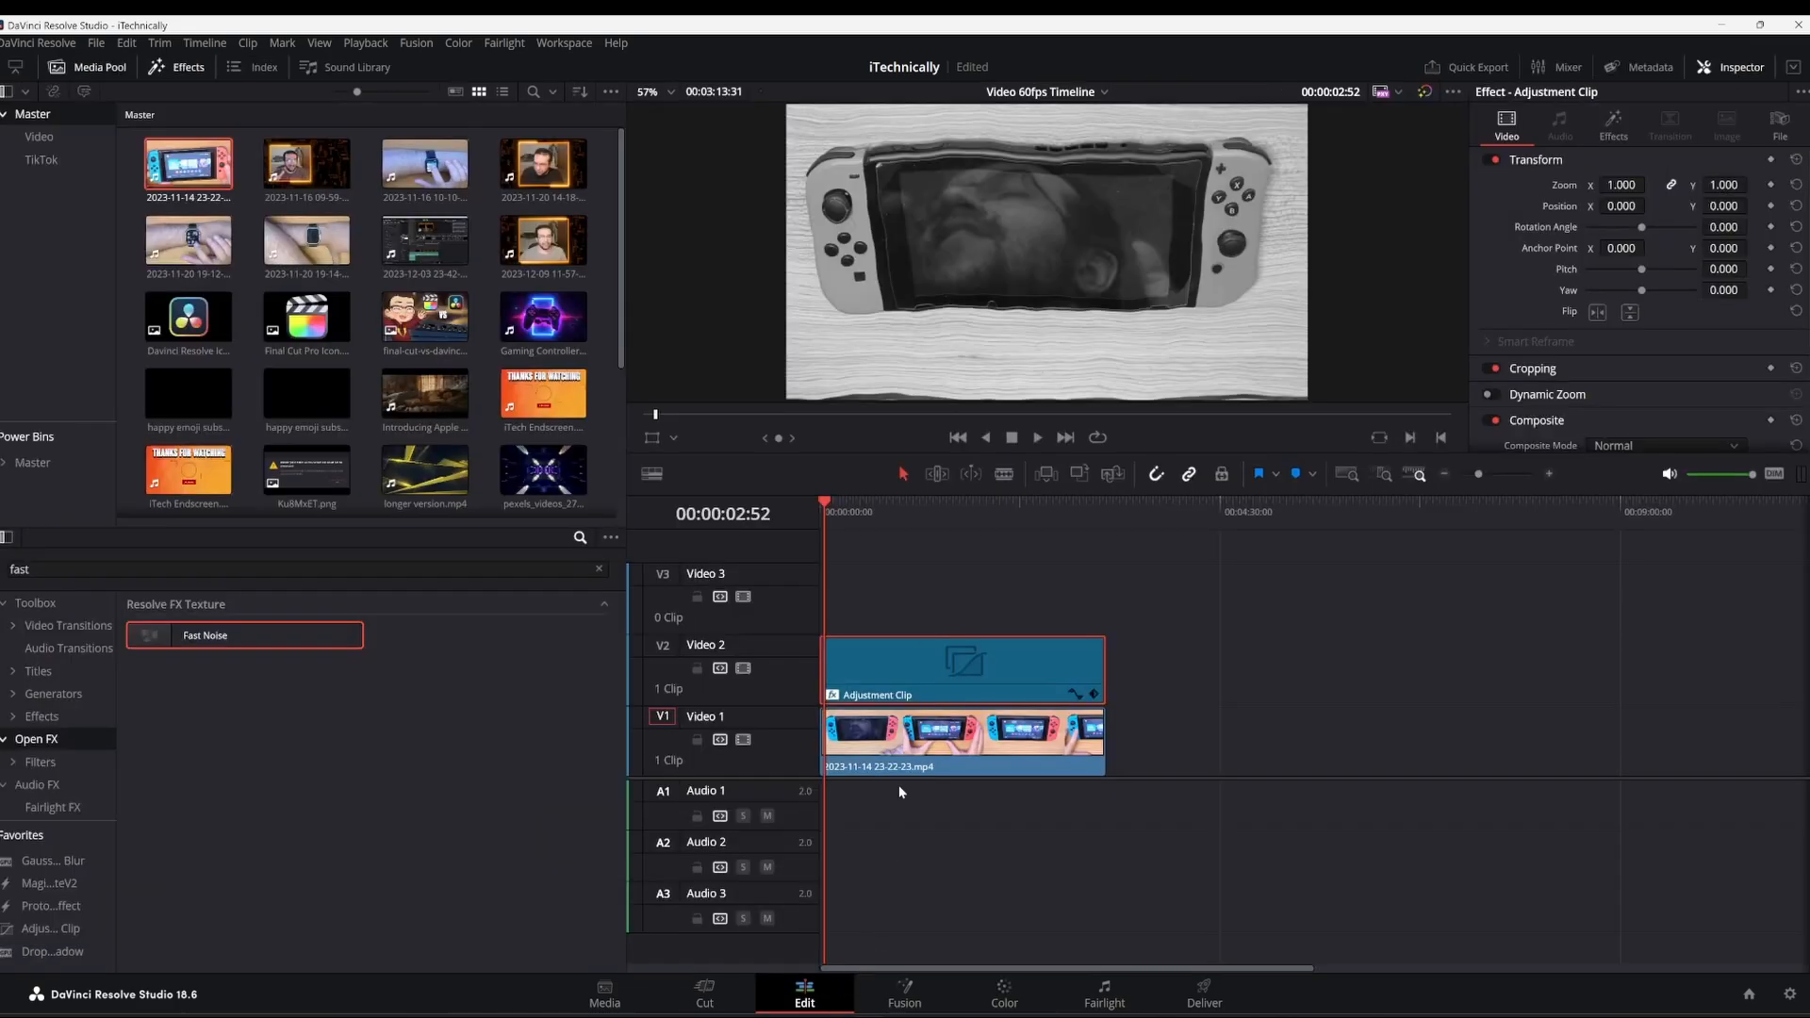
click(826, 500)
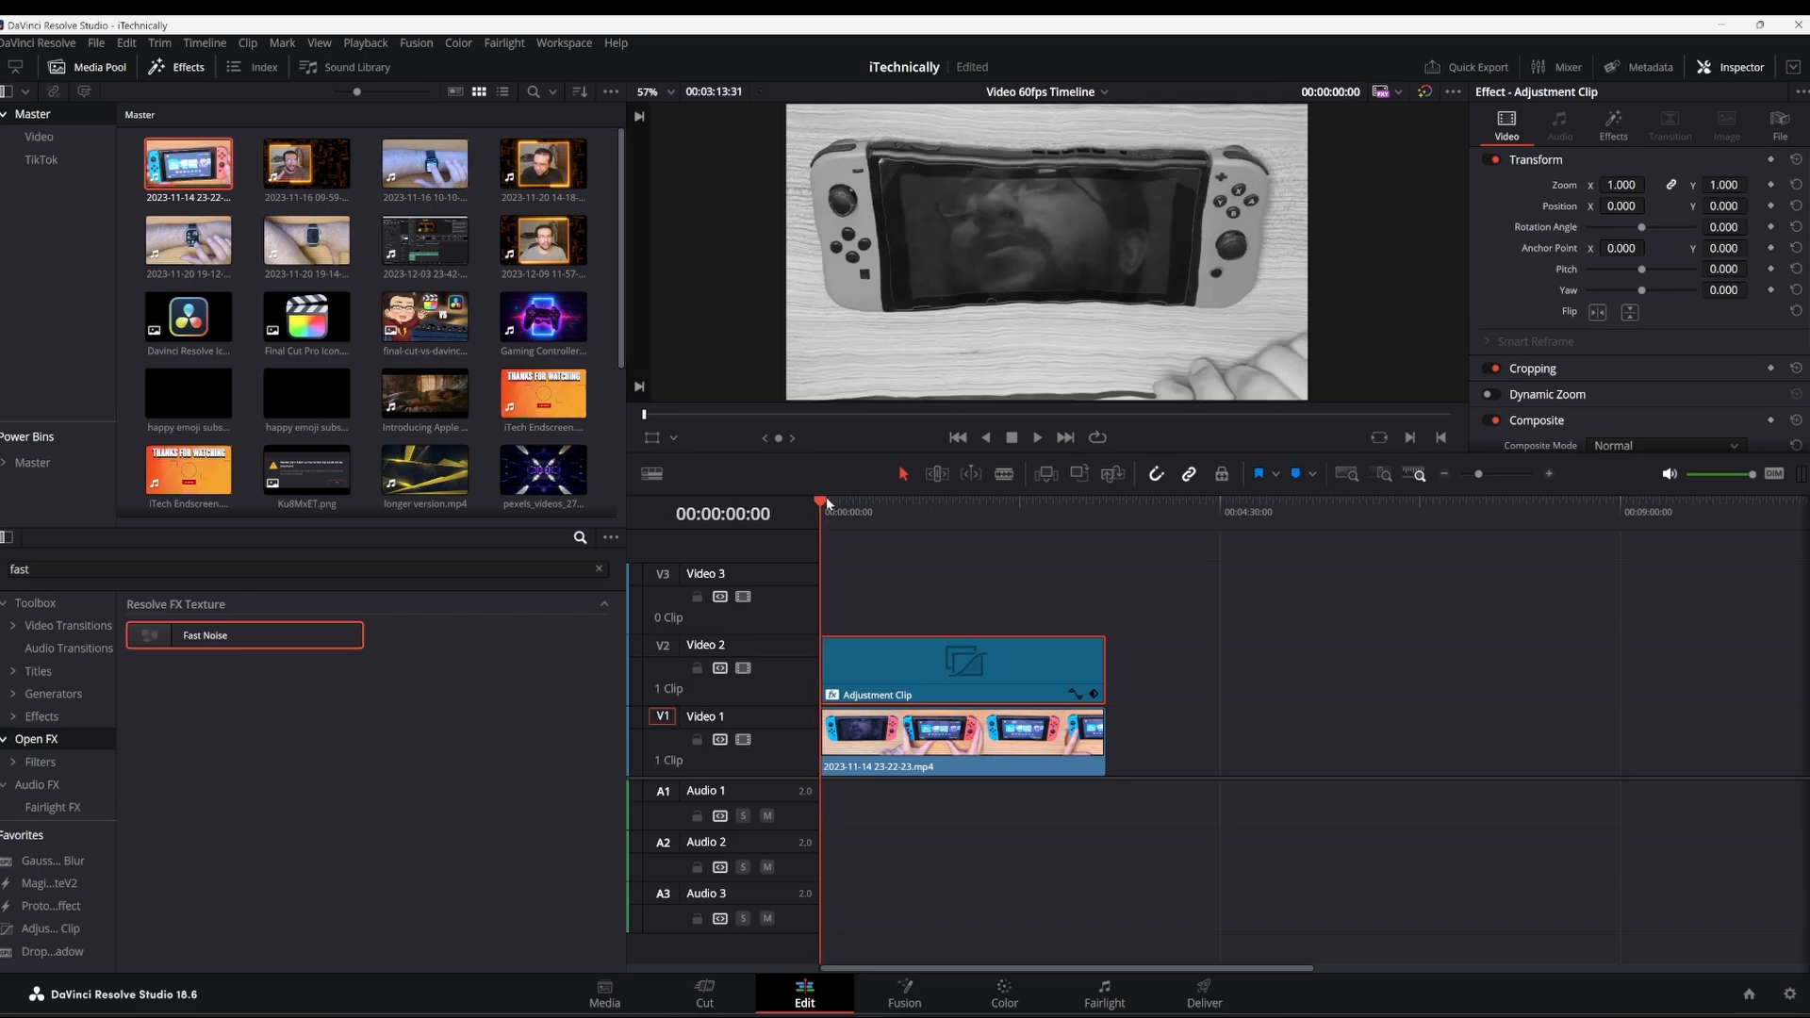
key(space)
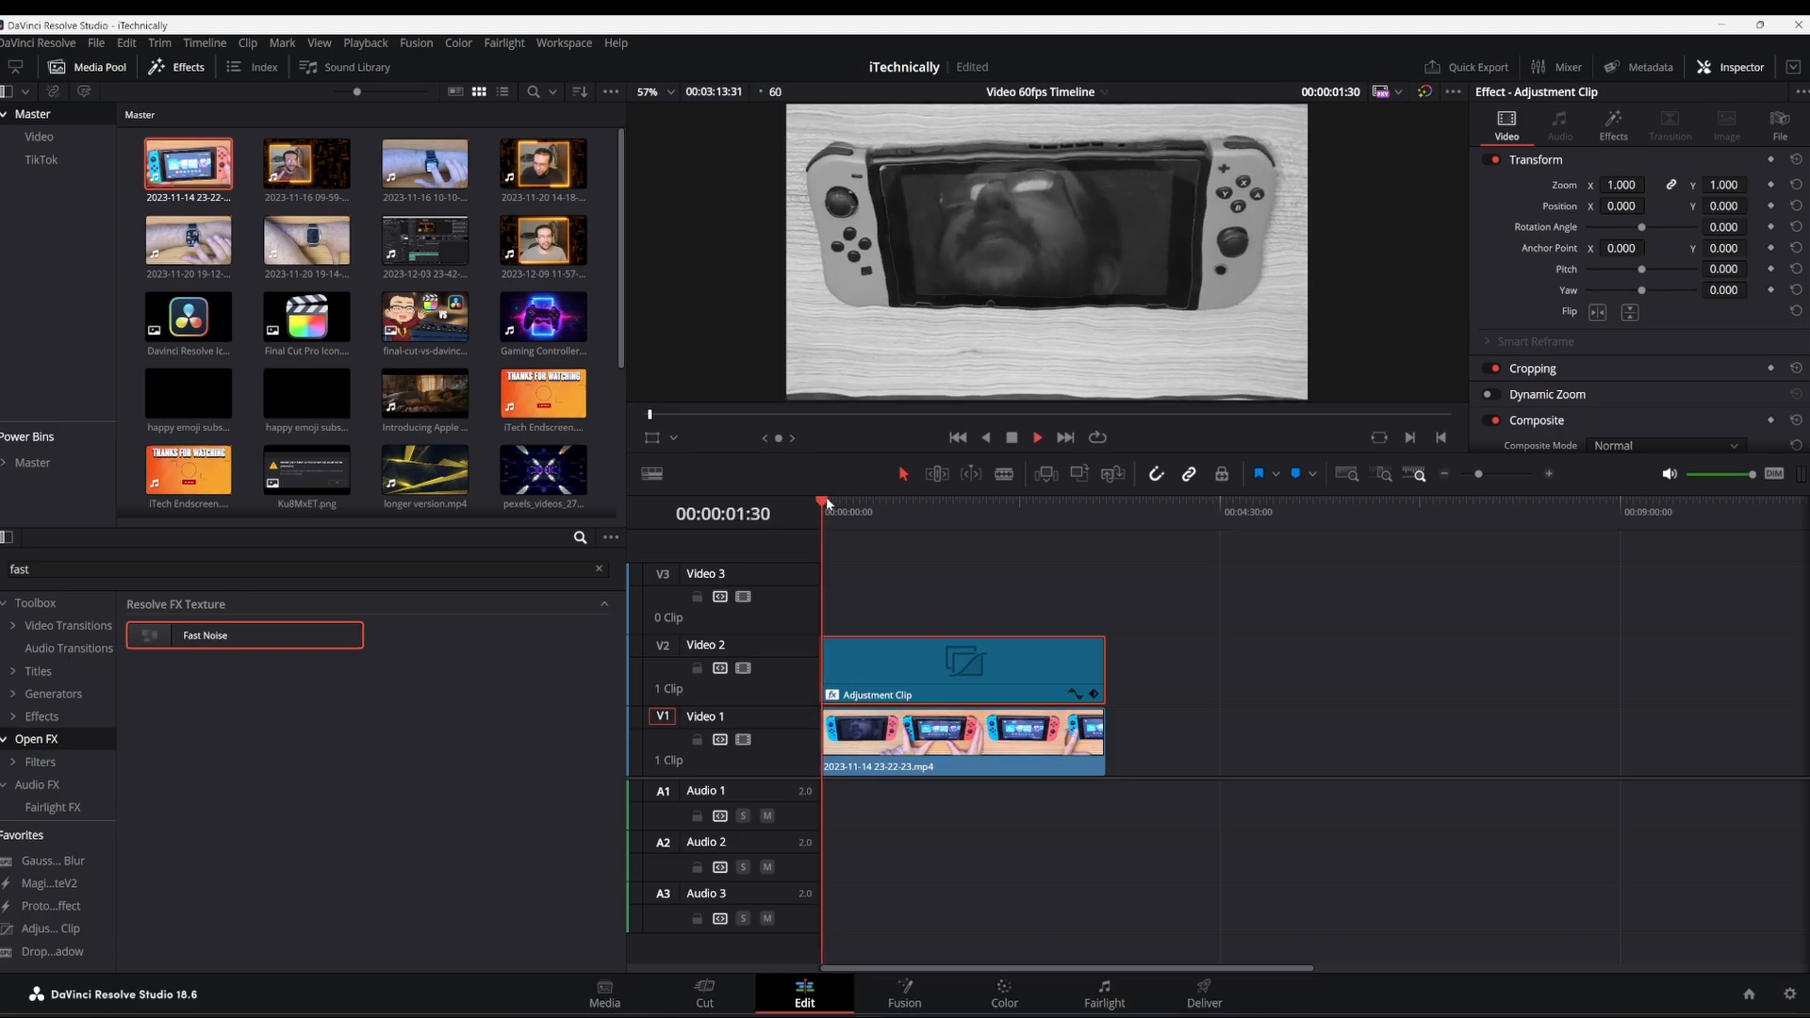
key(space)
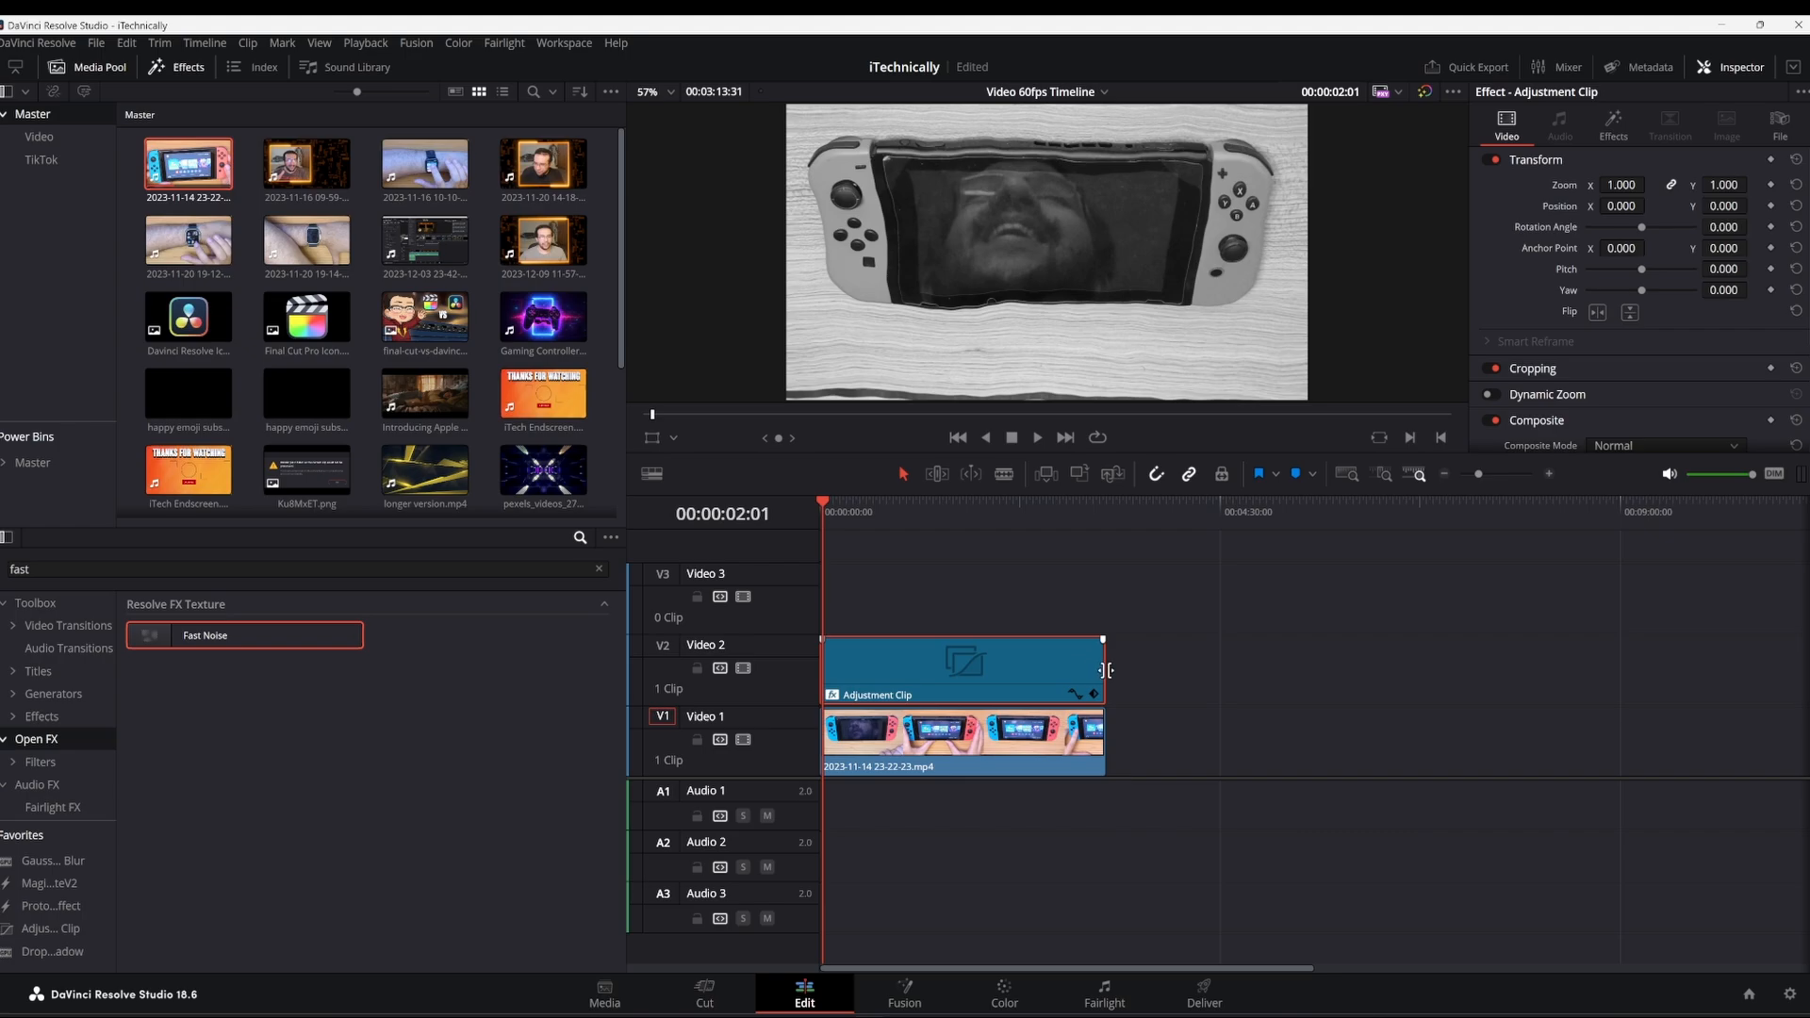
Step: Shorten the adjustment clip to end at about 00:01:42 and compare frames inside and beyond its range
drag(1101, 669, 971, 665)
click(961, 524)
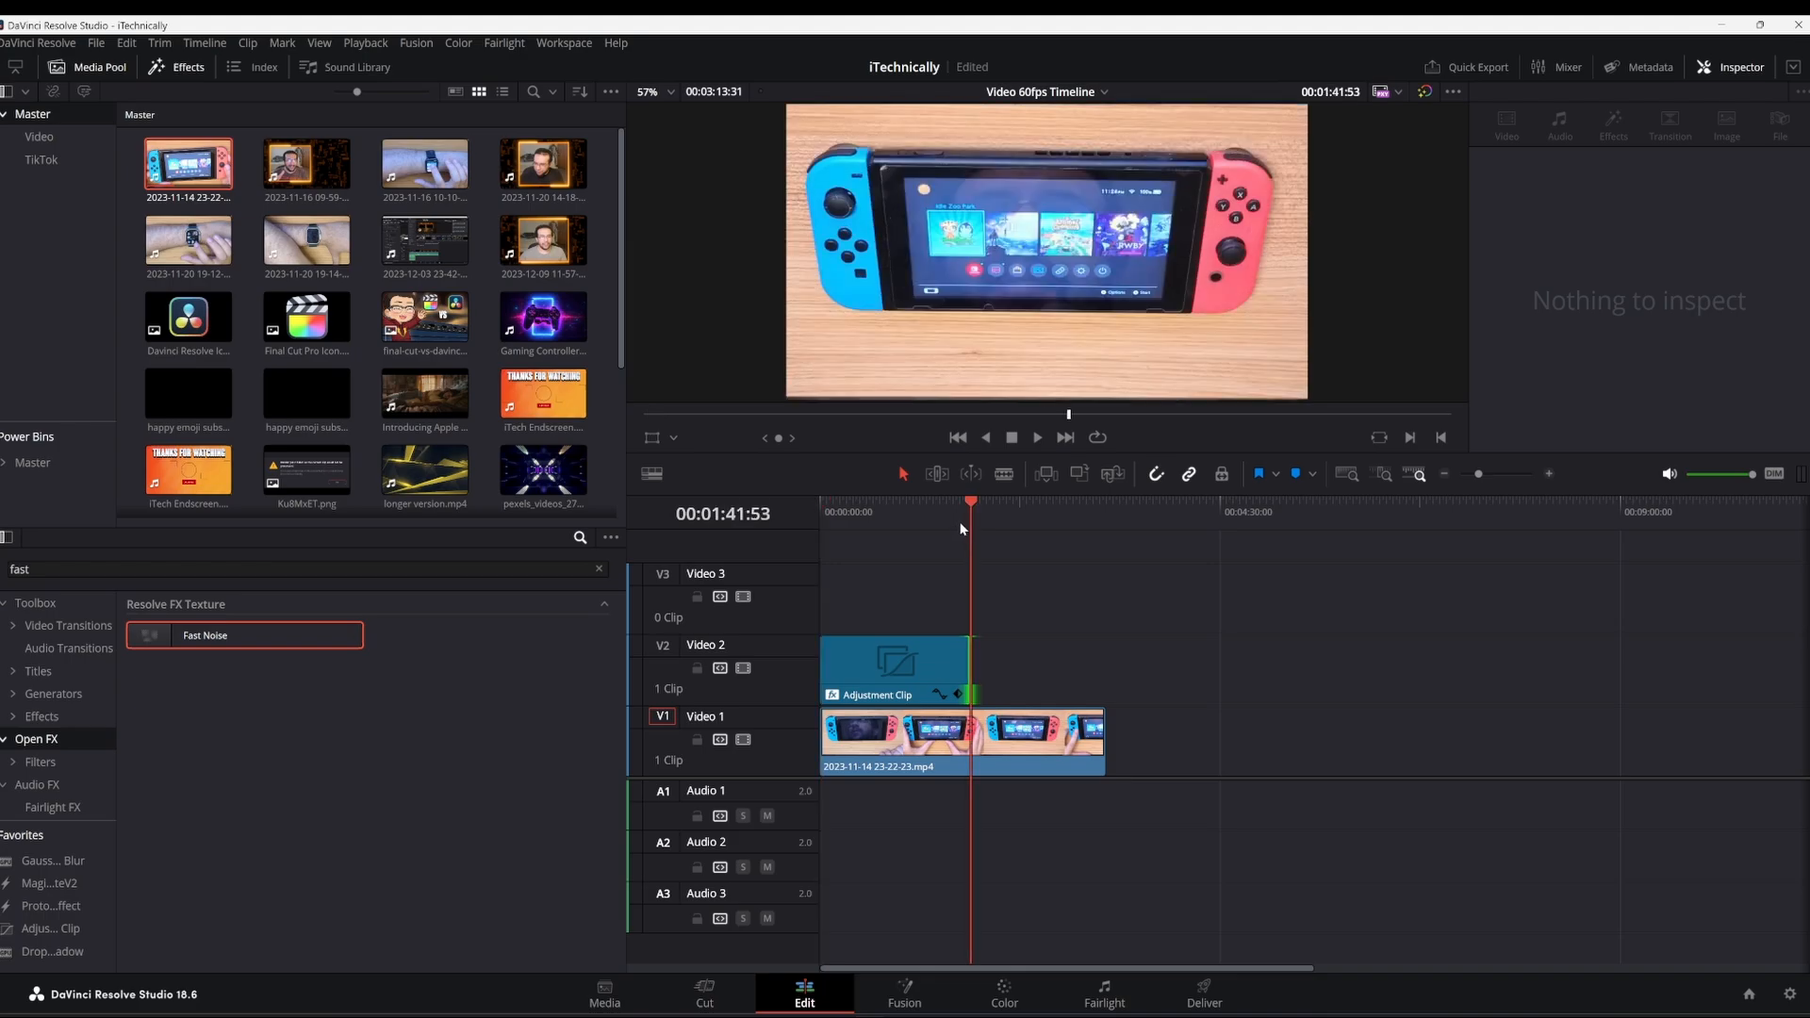
click(920, 501)
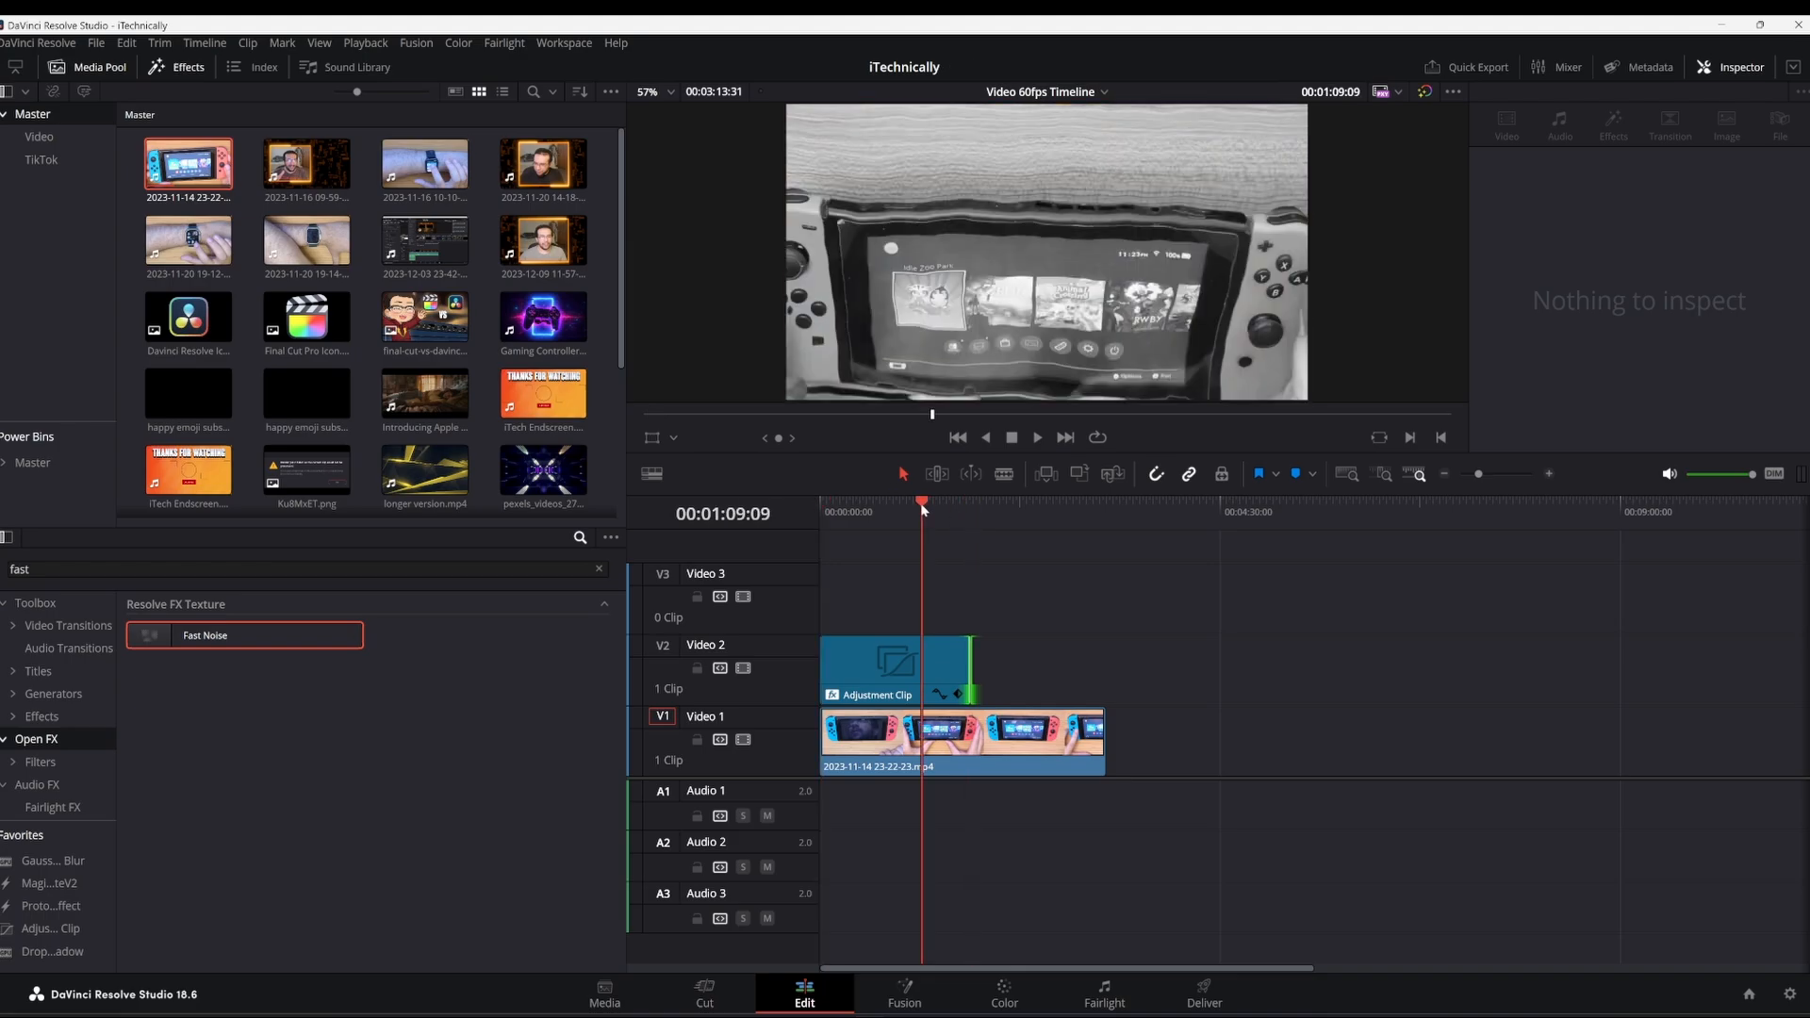
click(1046, 525)
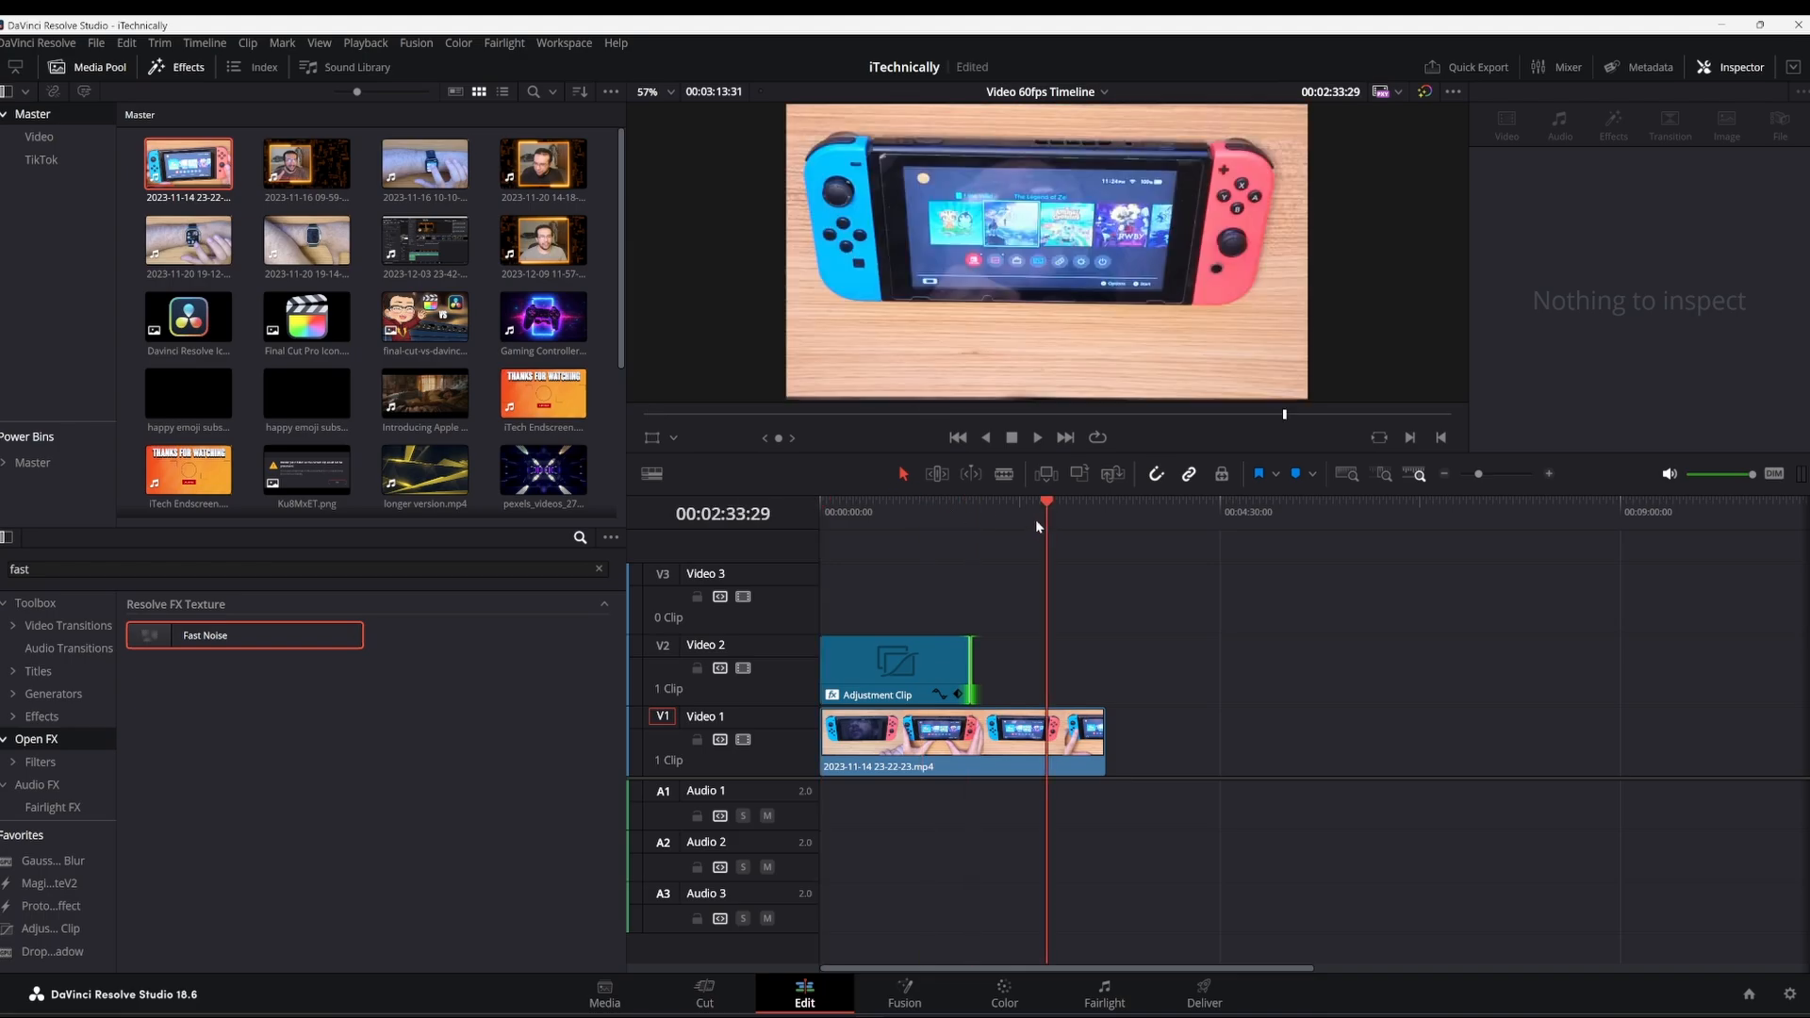
click(942, 513)
Step: Add a fade-out of about 14 seconds to the end of the adjustment clip and play through it
click(941, 645)
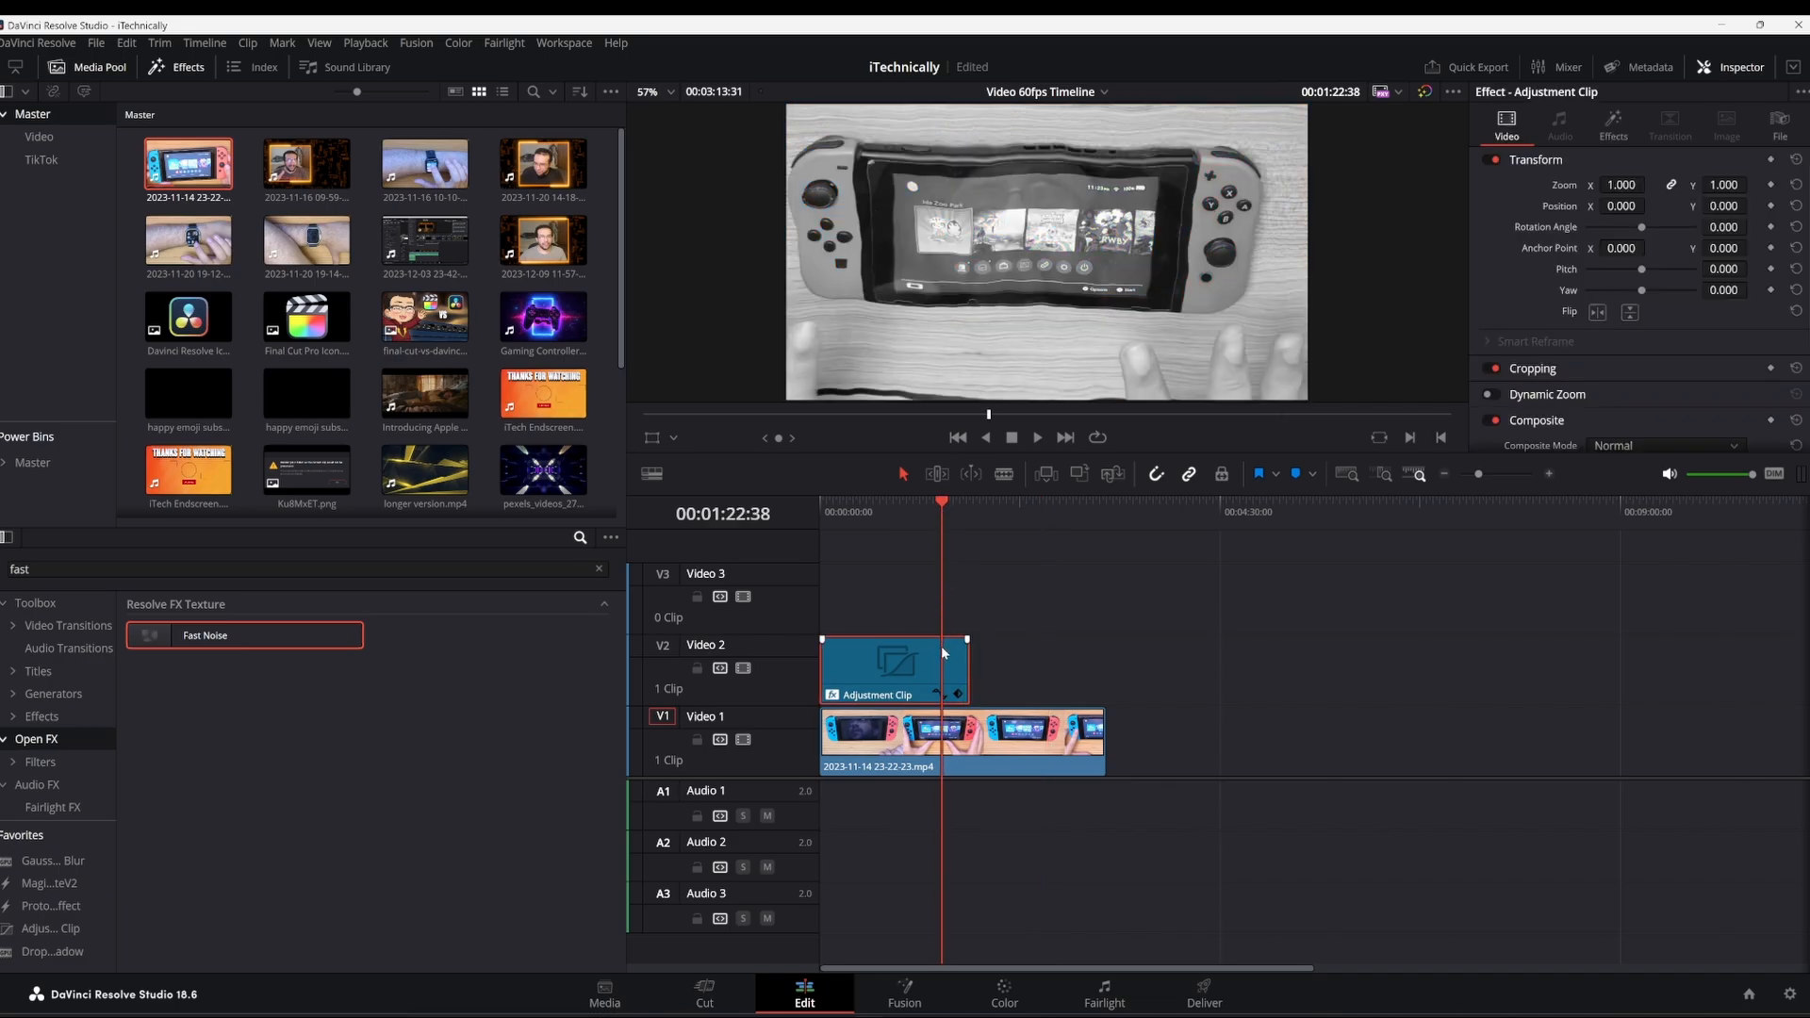
drag(963, 636, 968, 639)
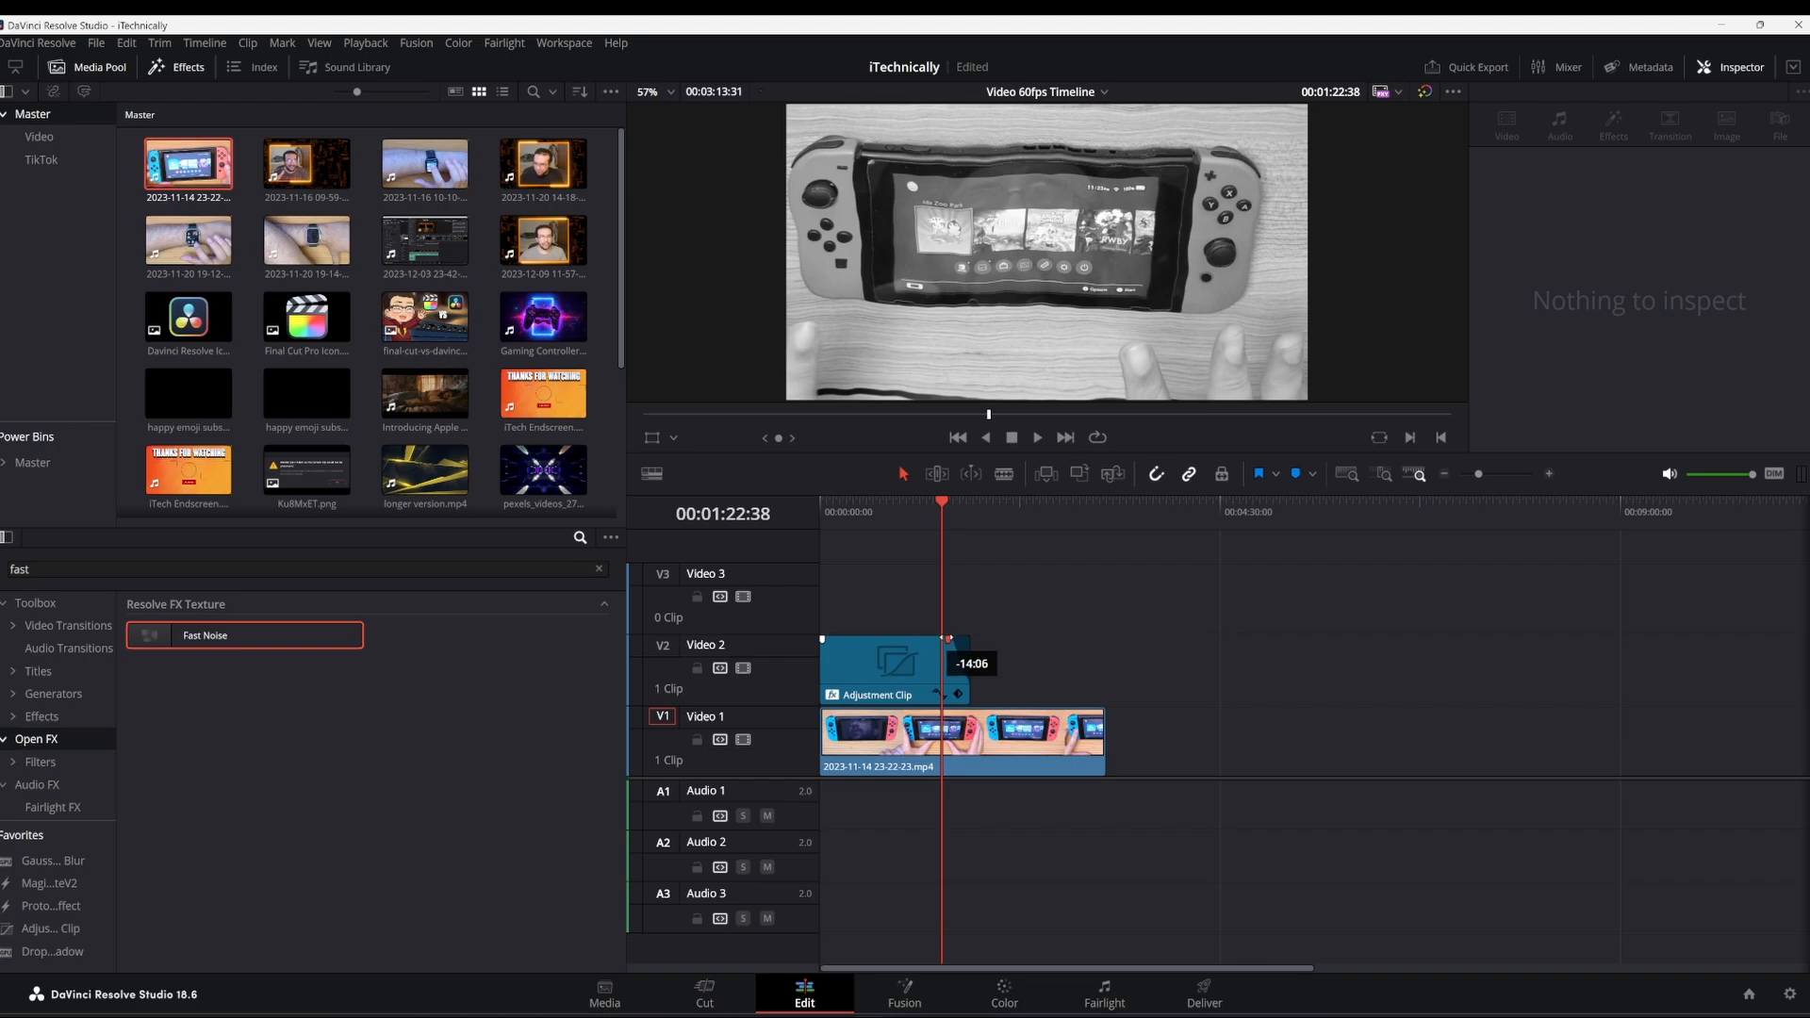
click(940, 507)
key(space)
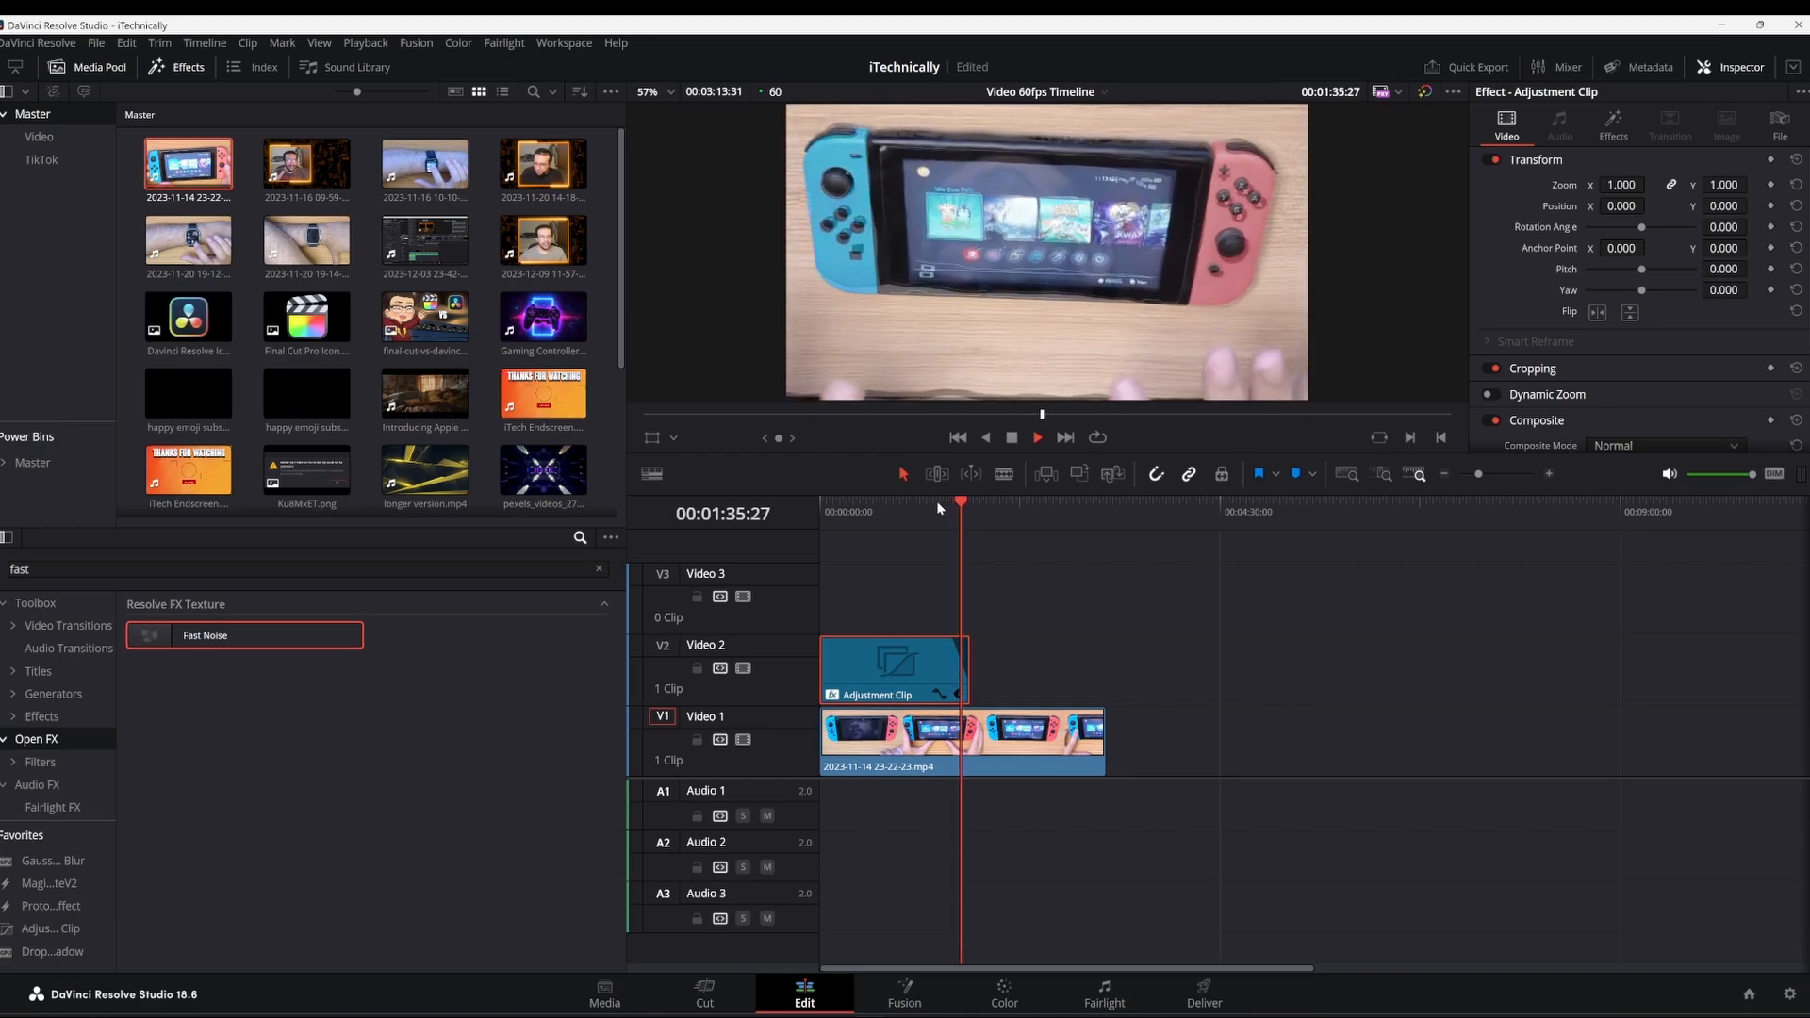
key(space)
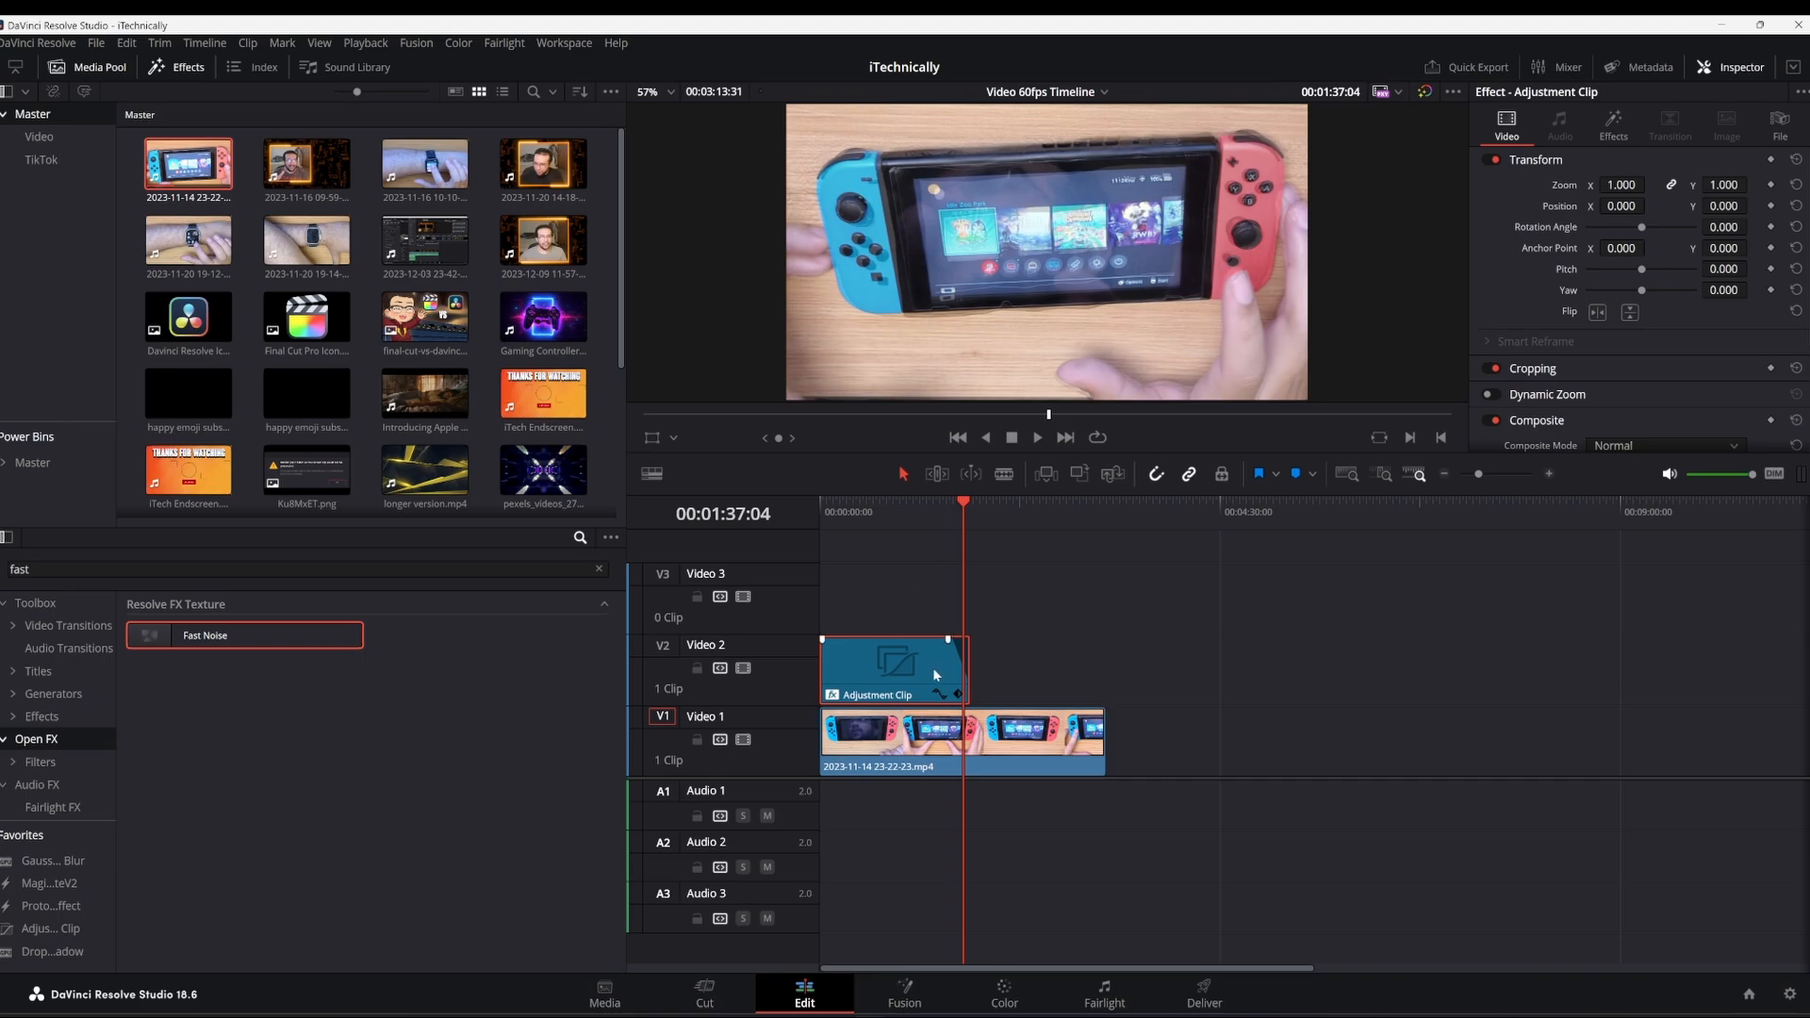
Step: Try the River preset of Fast Noise on the adjustment clip and scrub the timeline around 00:00:30 to view it
click(893, 517)
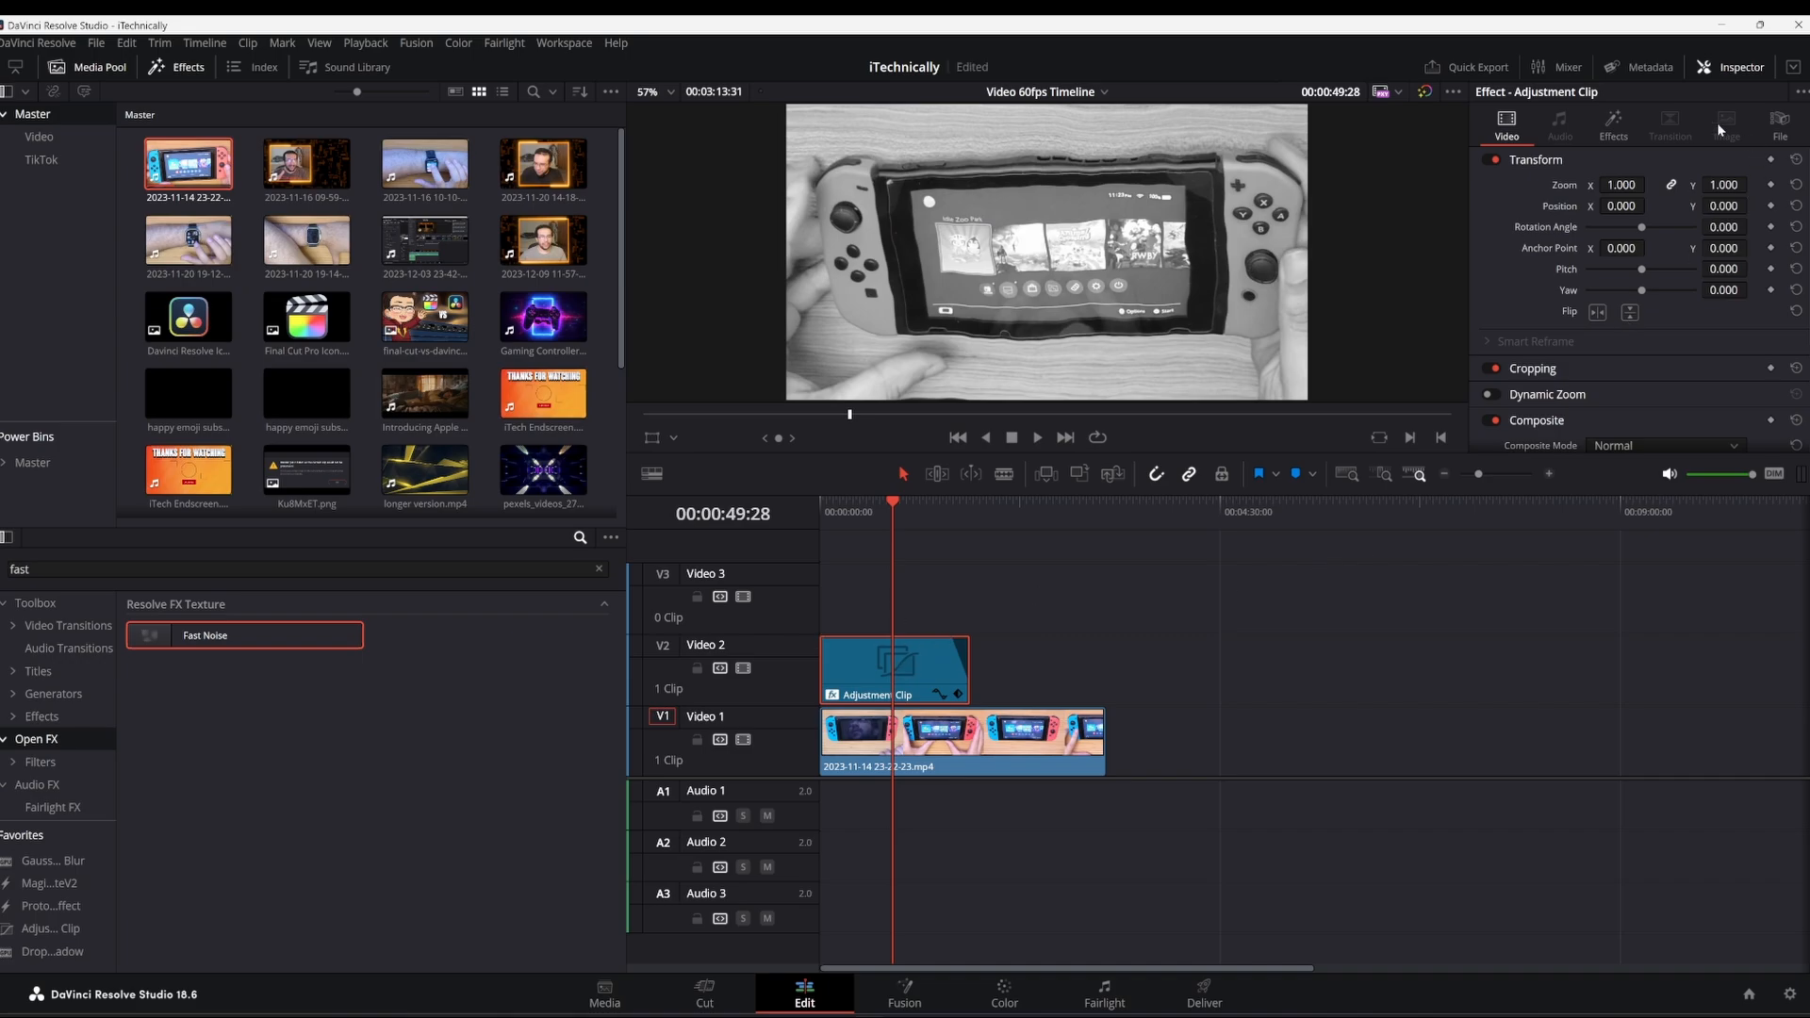
click(1617, 137)
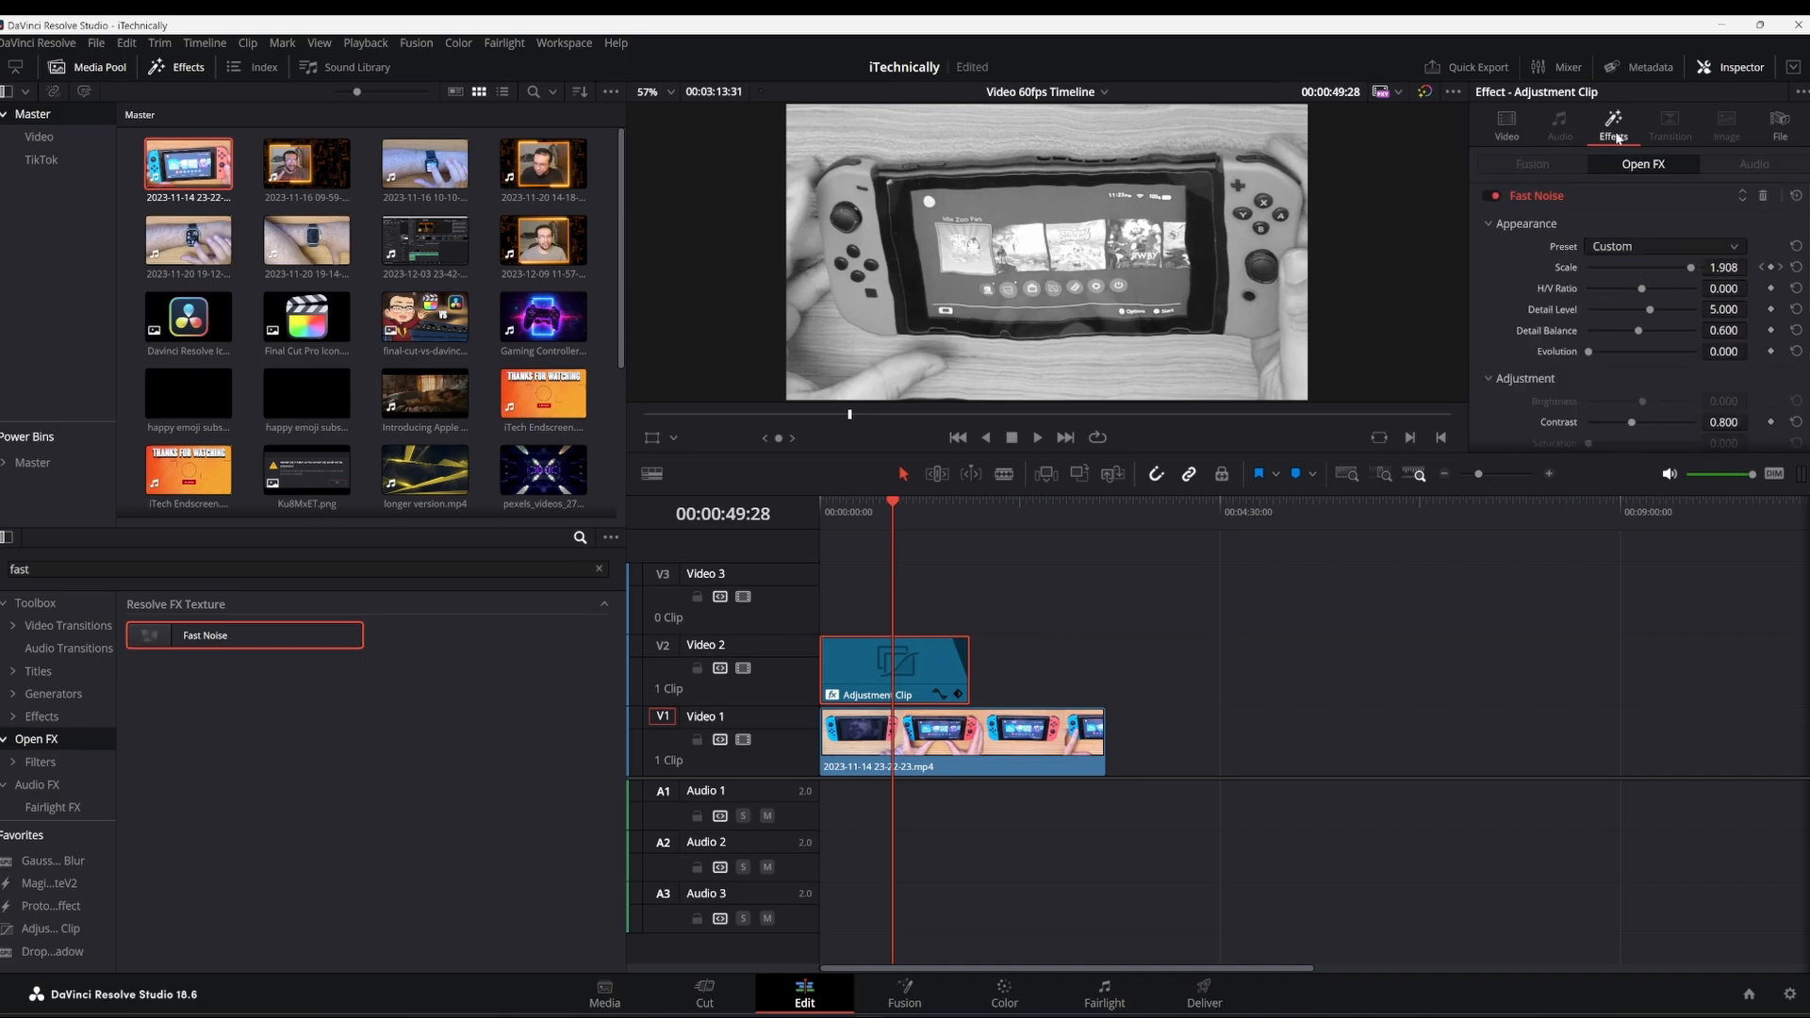
click(1644, 246)
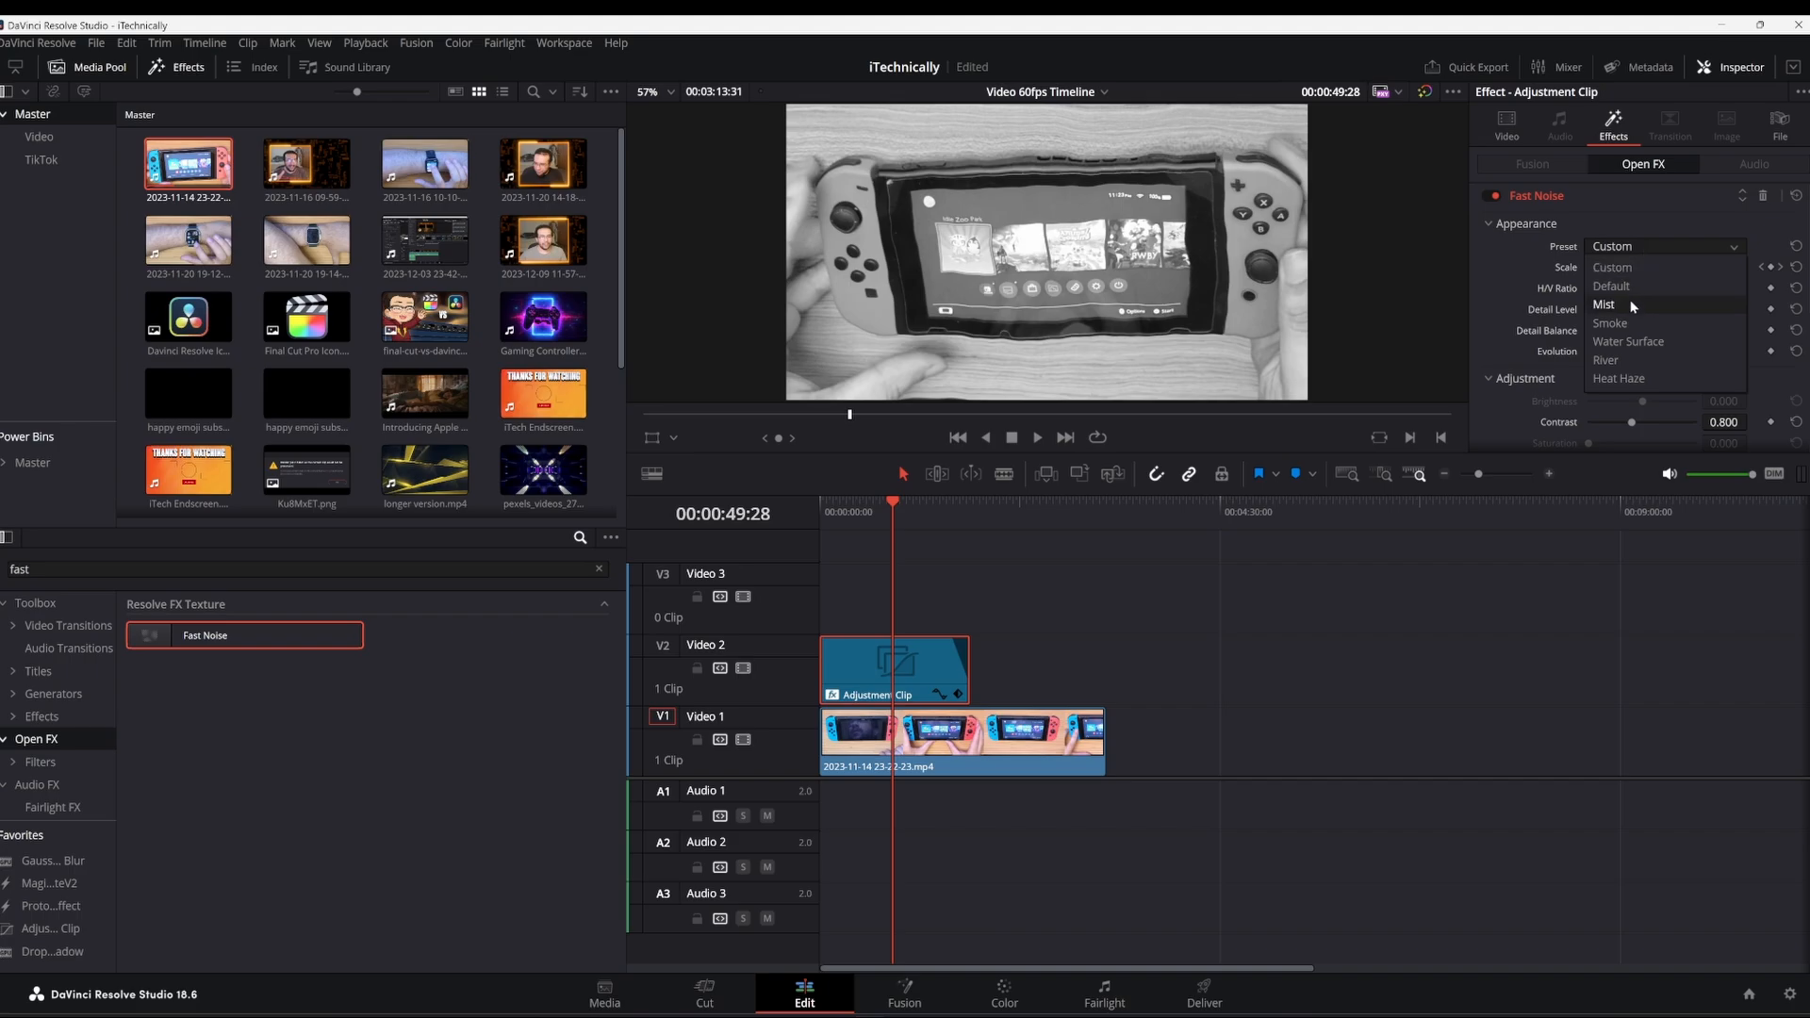
click(1626, 360)
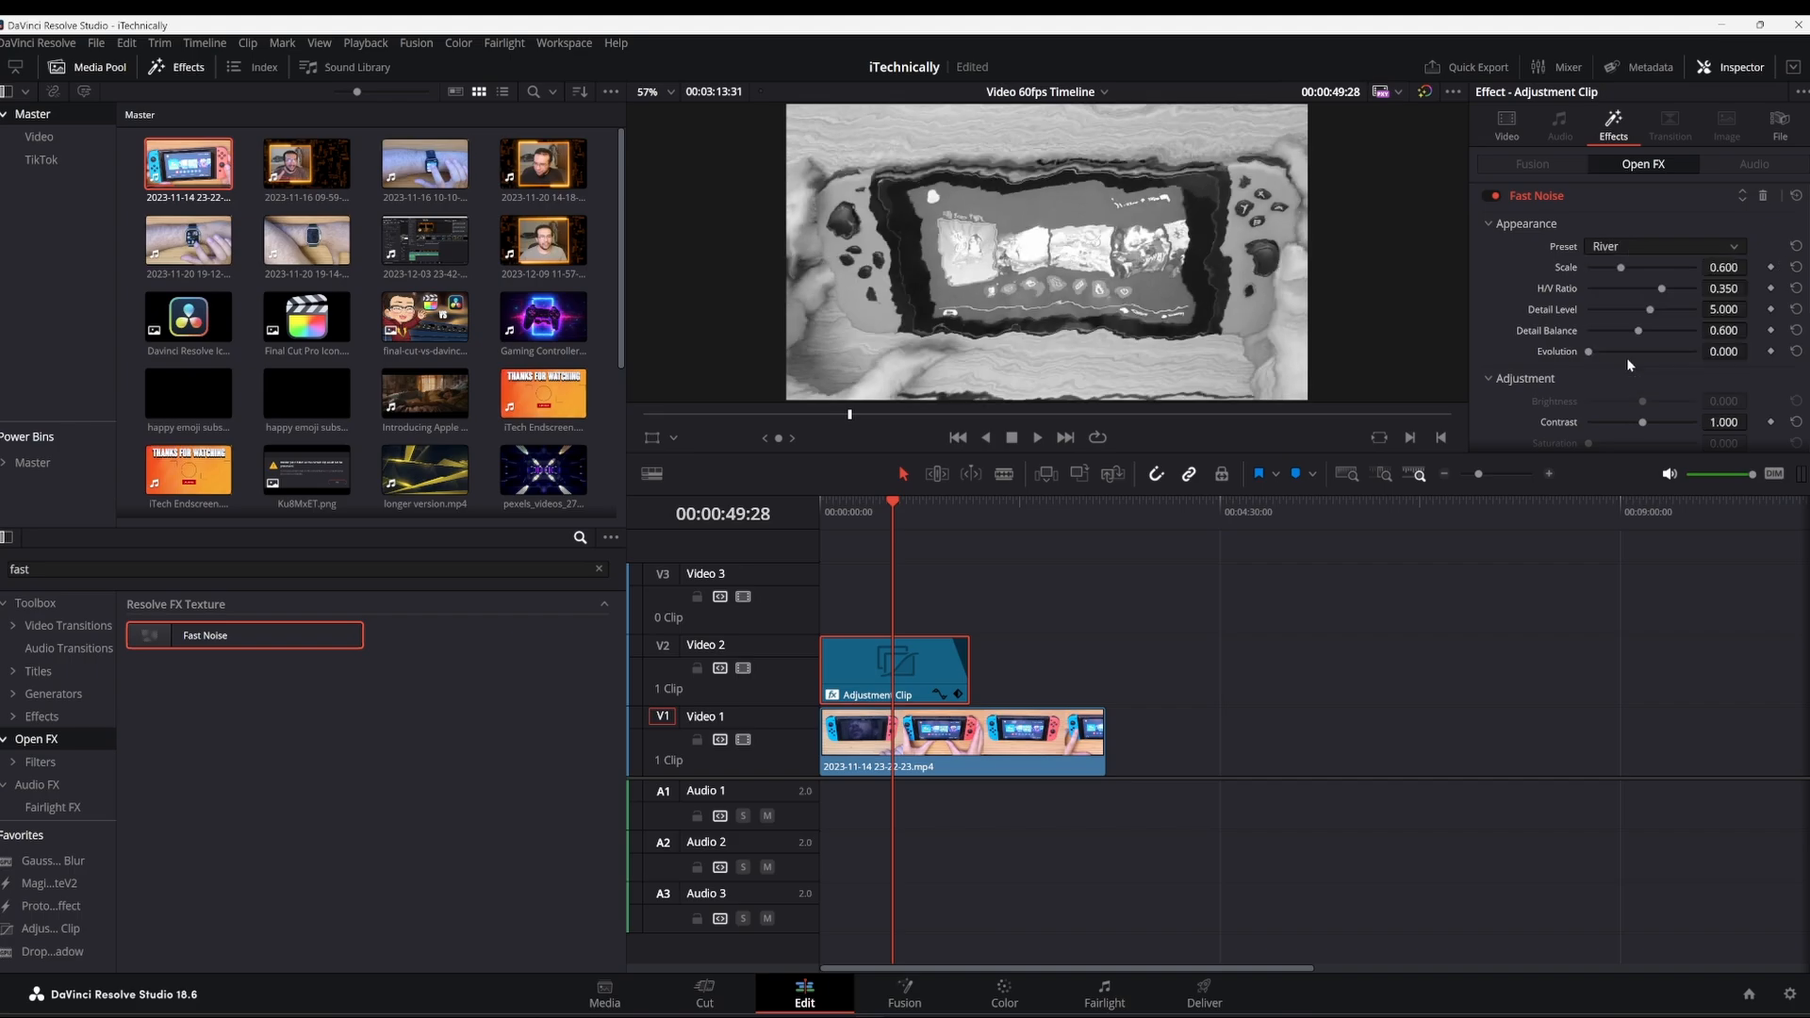
click(863, 504)
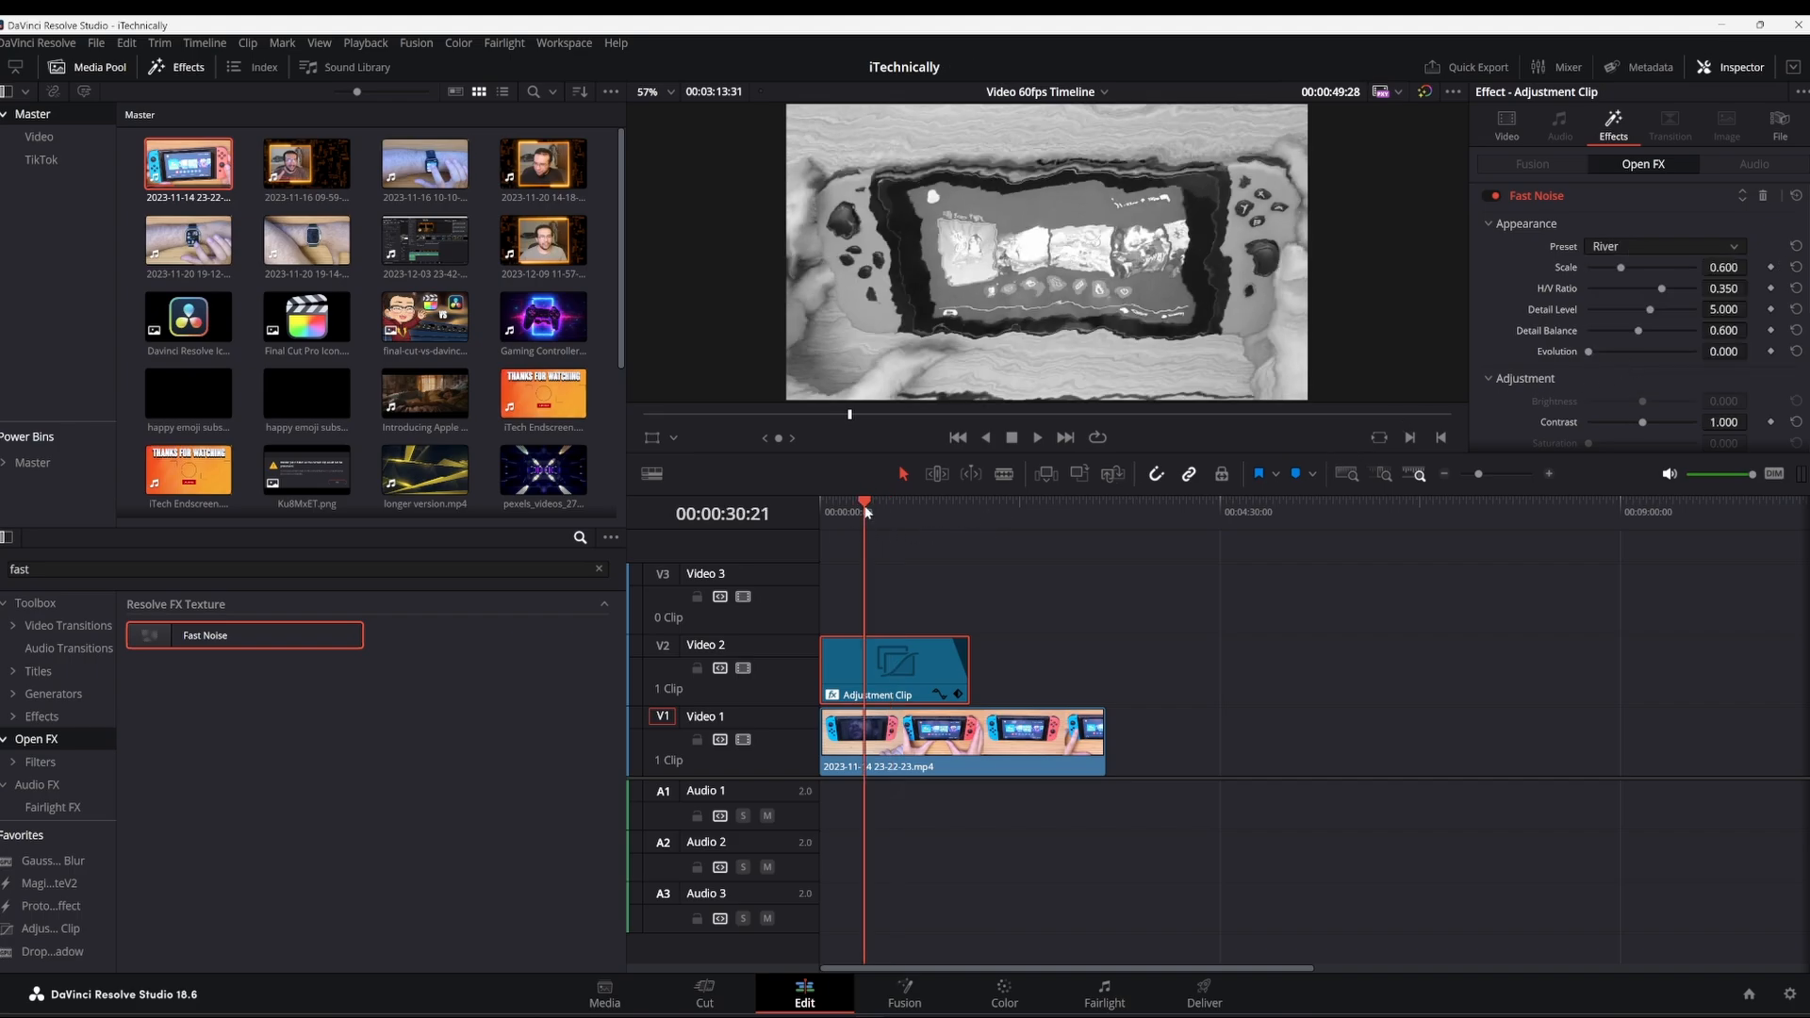
mouse_move(863, 504)
mouse_down()
mouse_move(897, 504)
mouse_move(868, 507)
mouse_up()
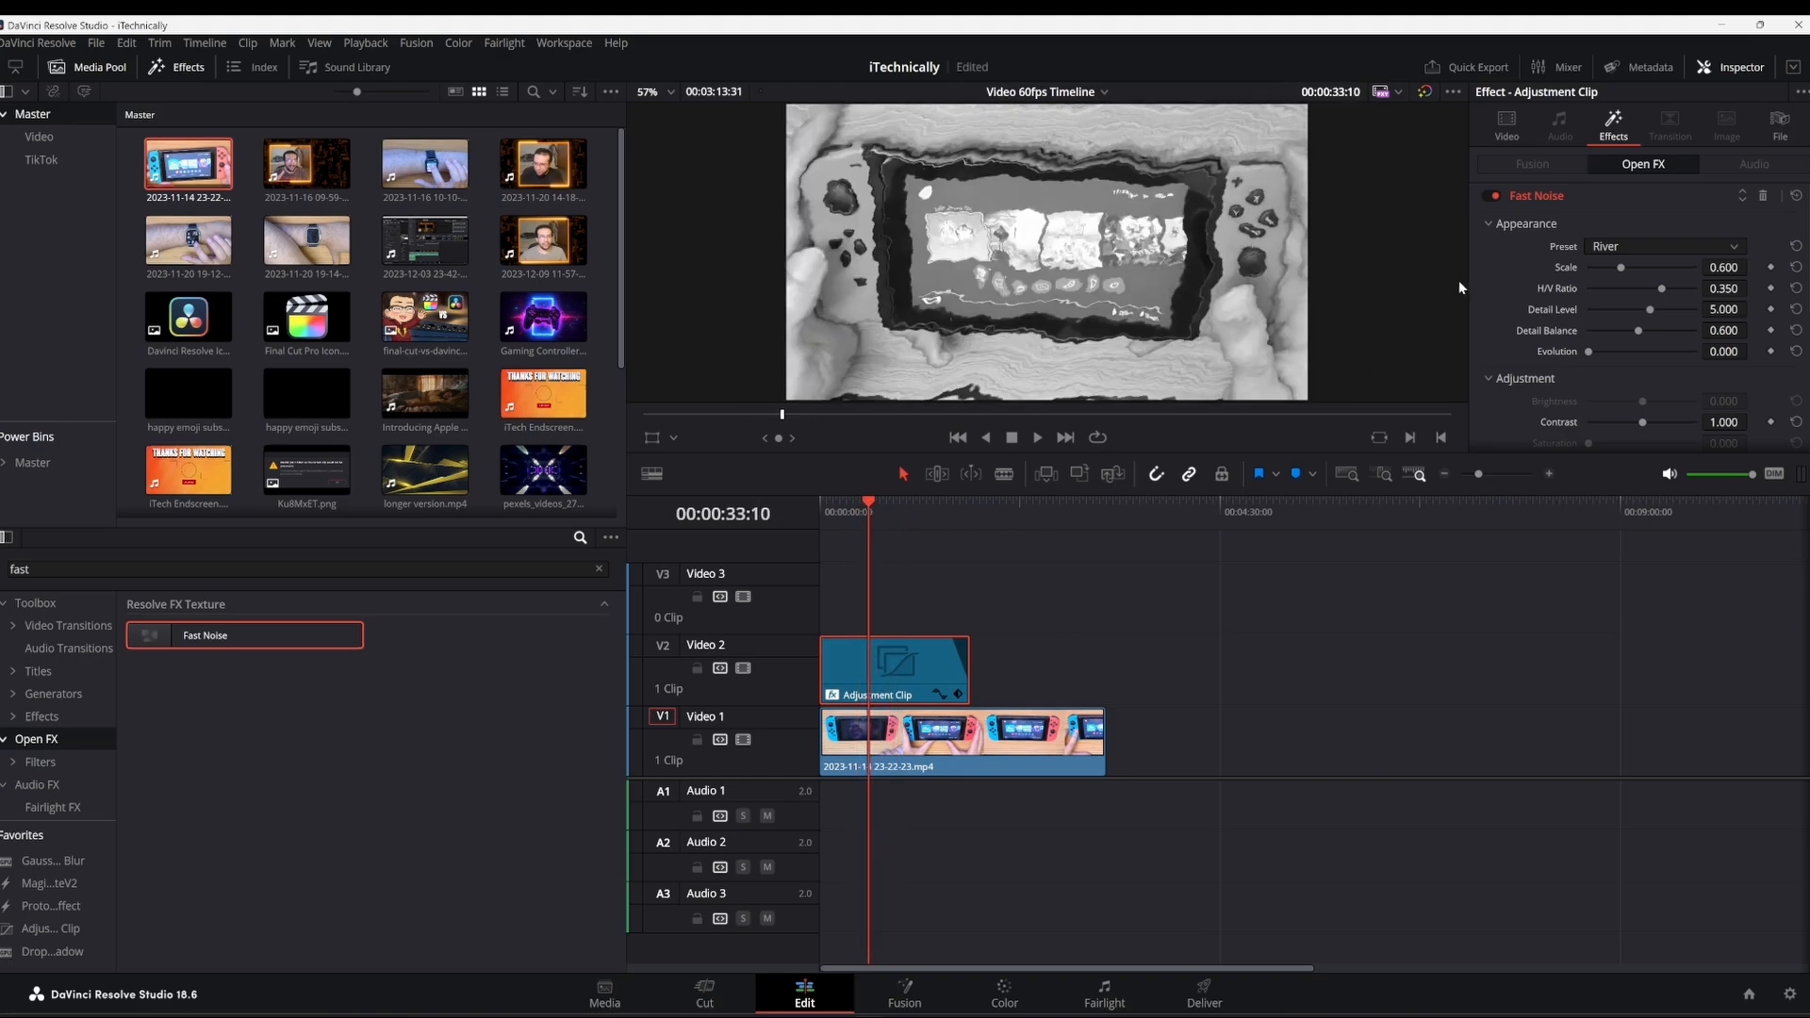
Step: Try the Heat Haze preset of Fast Noise and play the timeline from about 00:00:29:47
click(1640, 247)
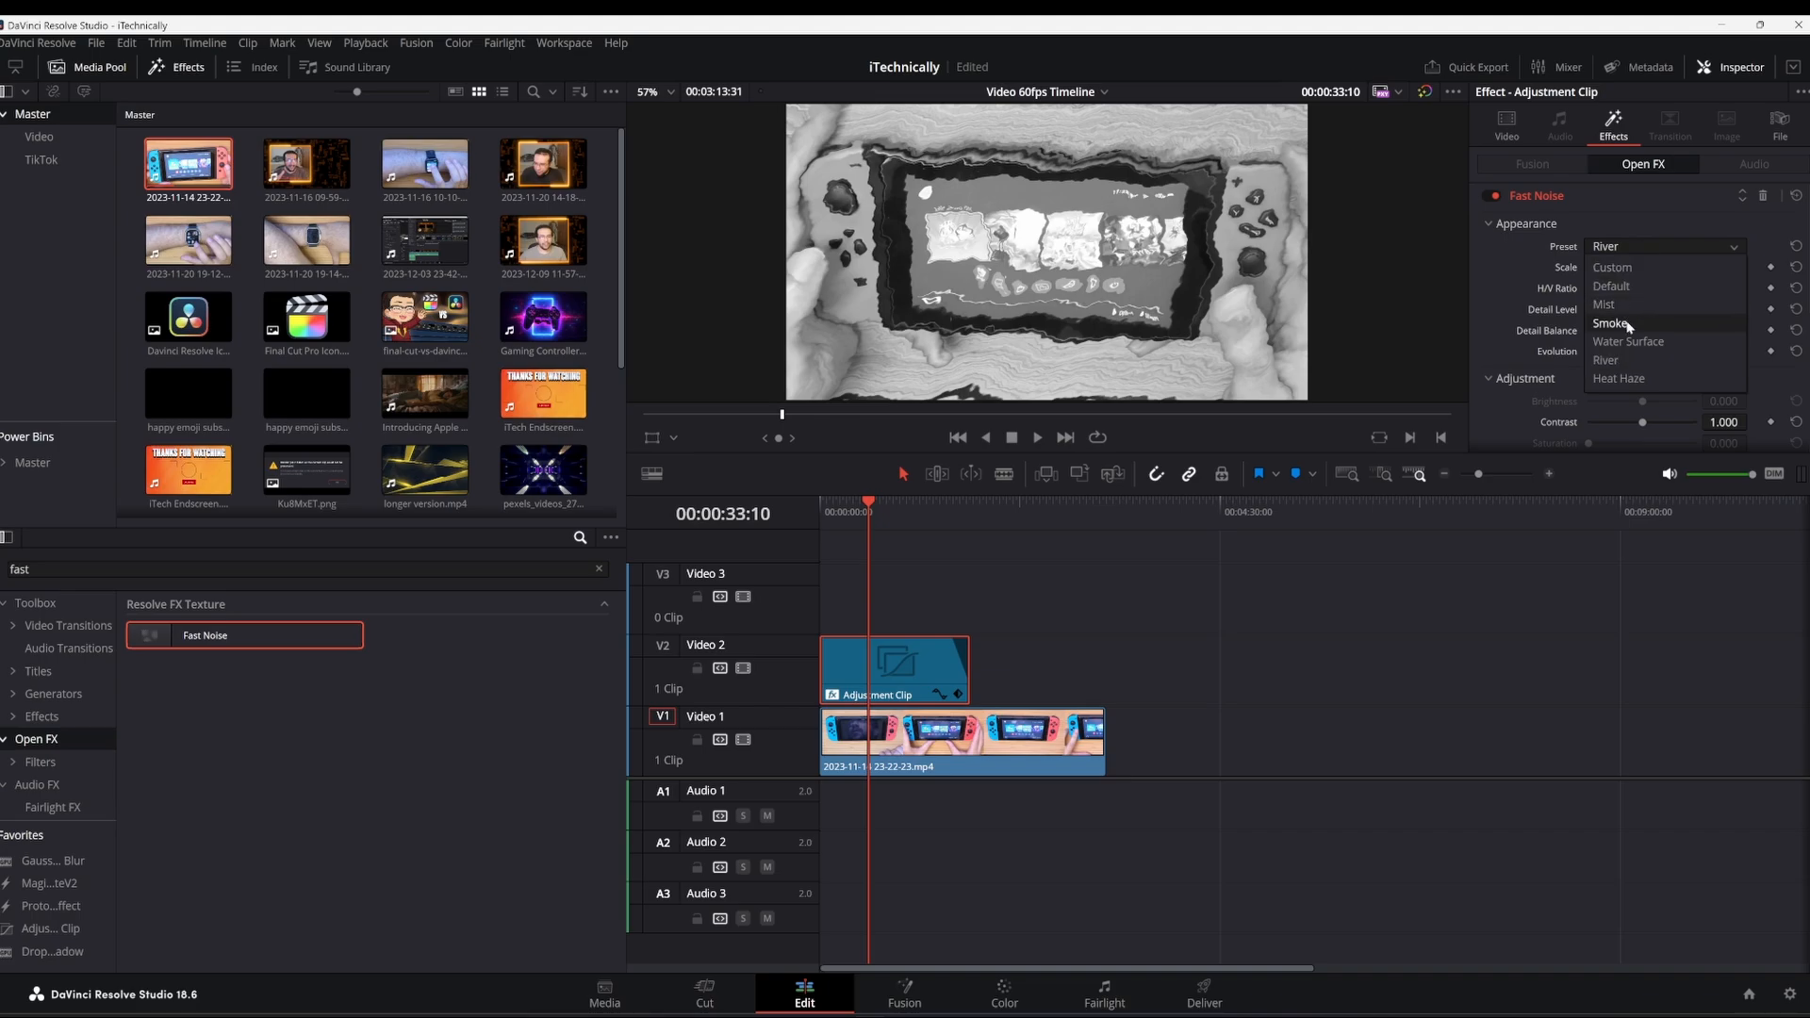
click(1624, 379)
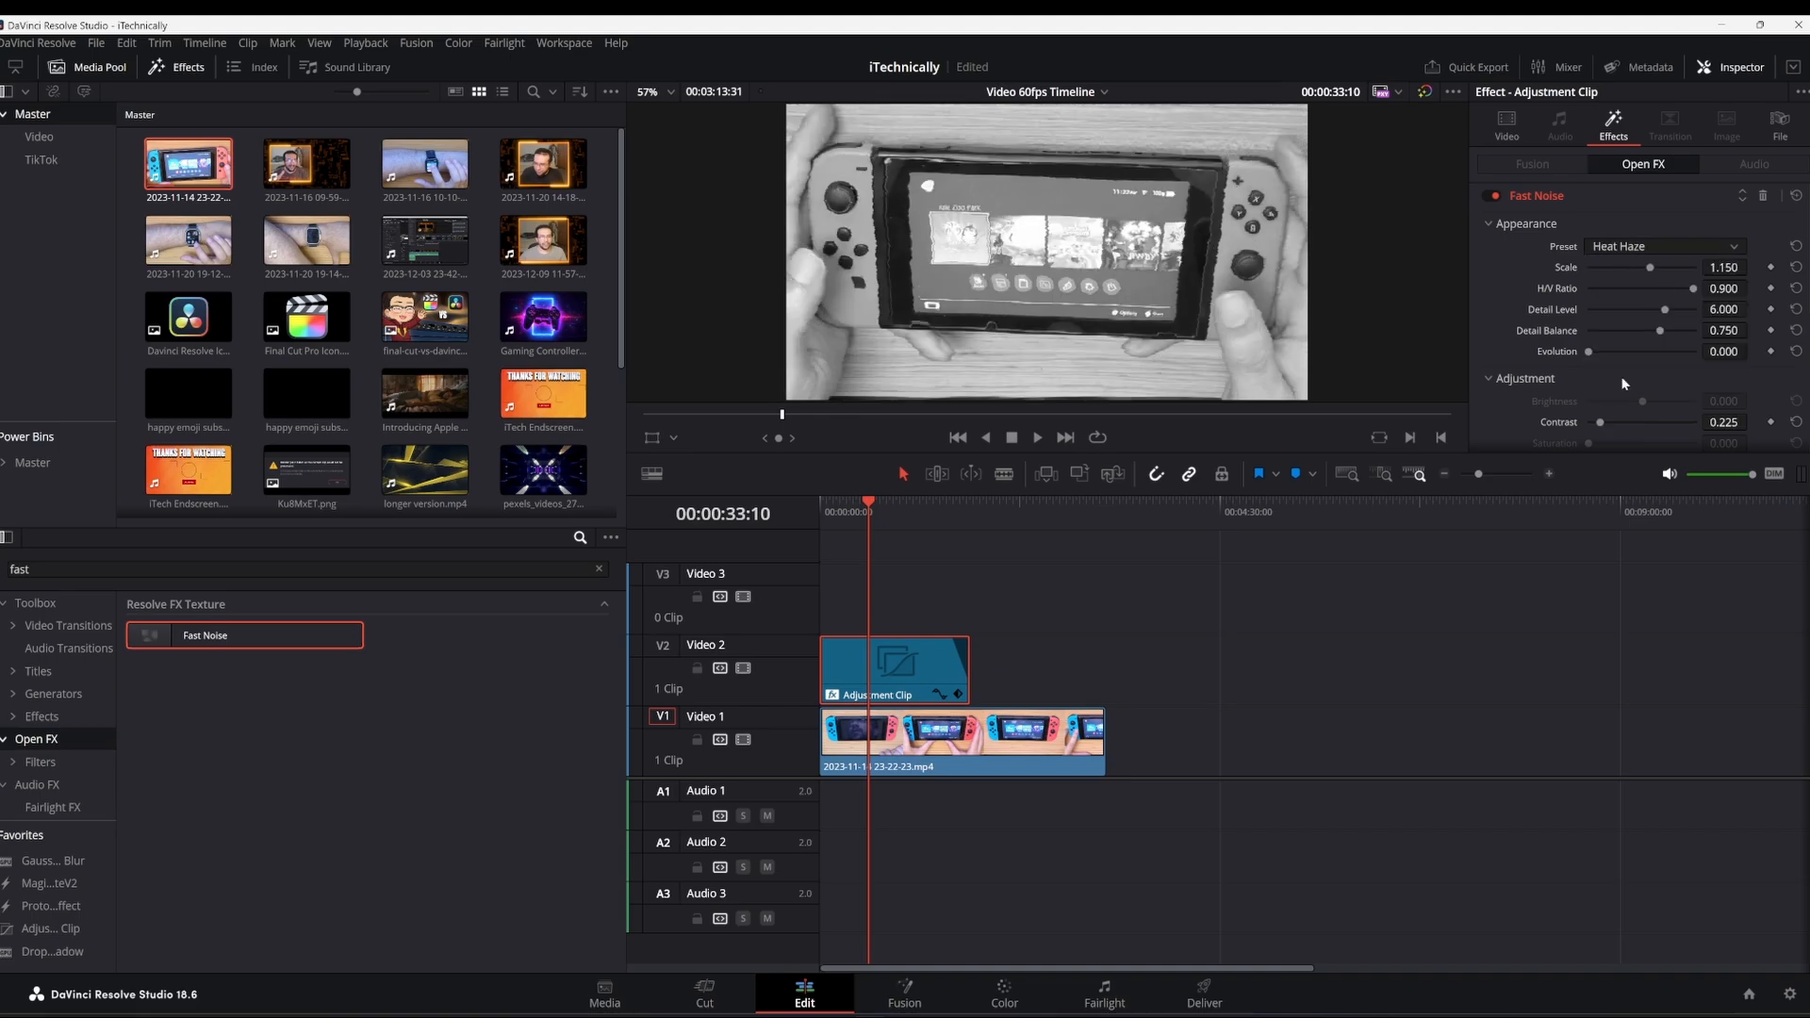
click(864, 510)
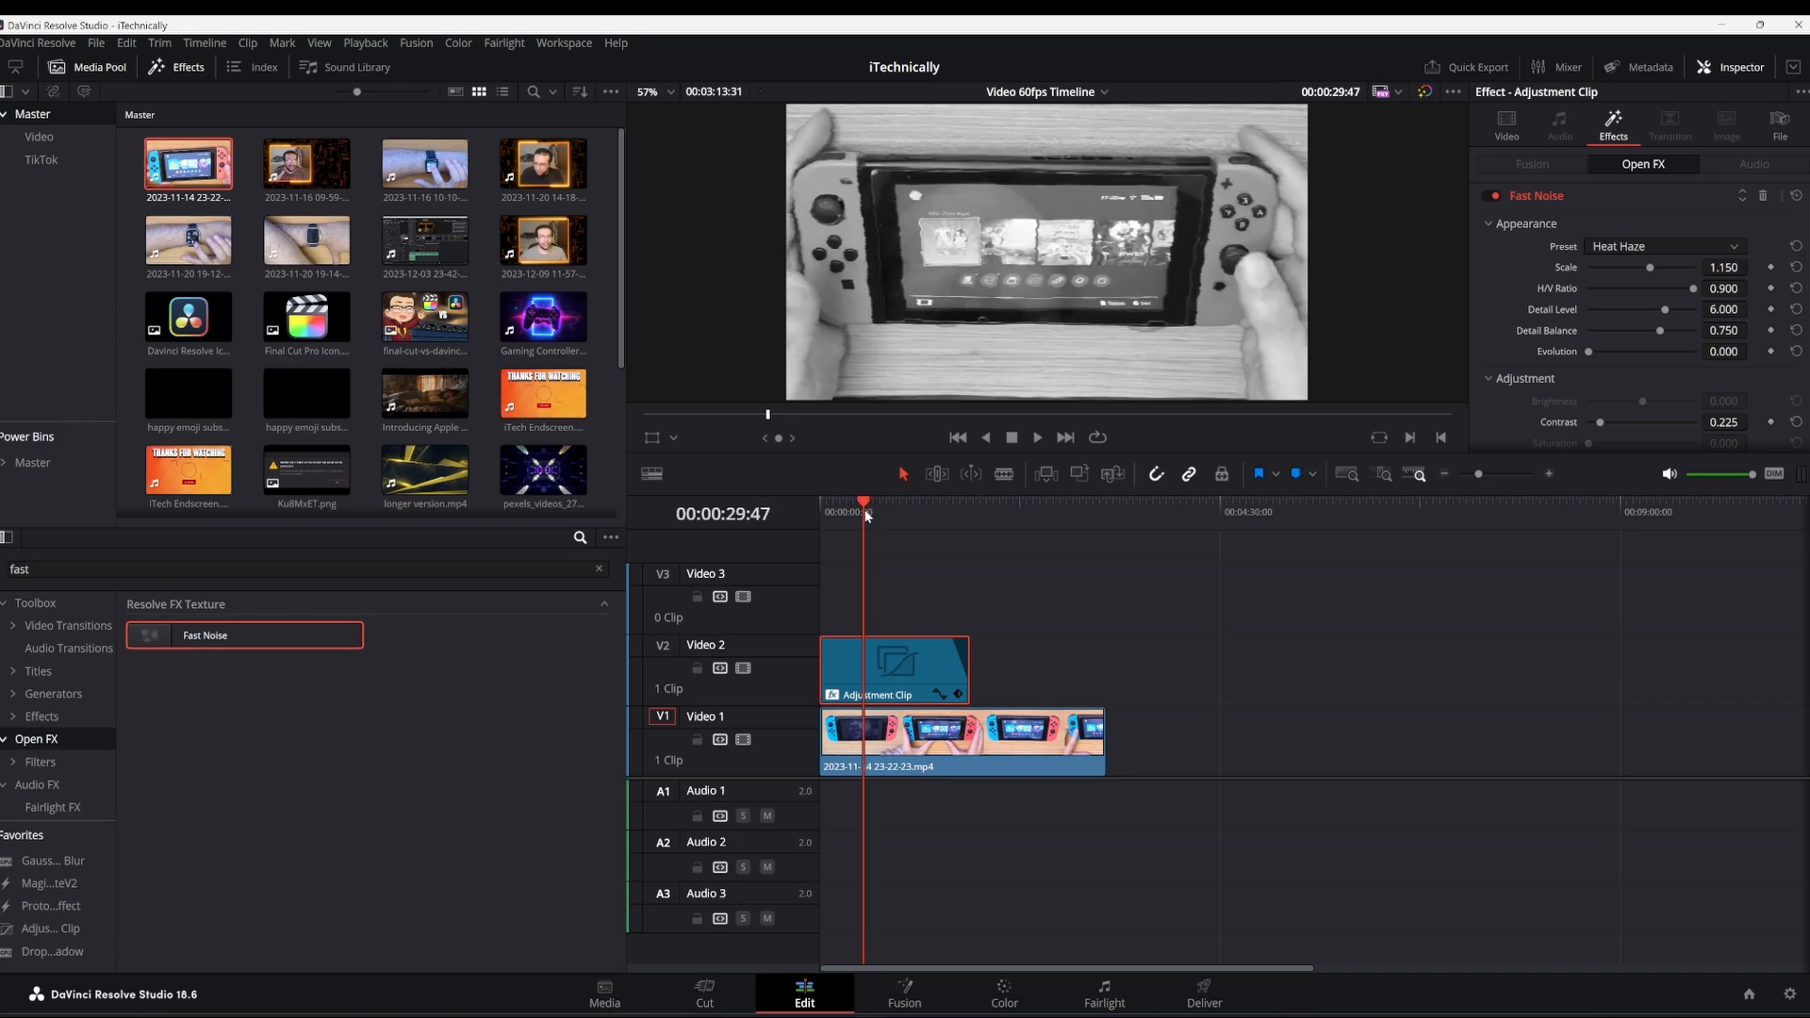
key(space)
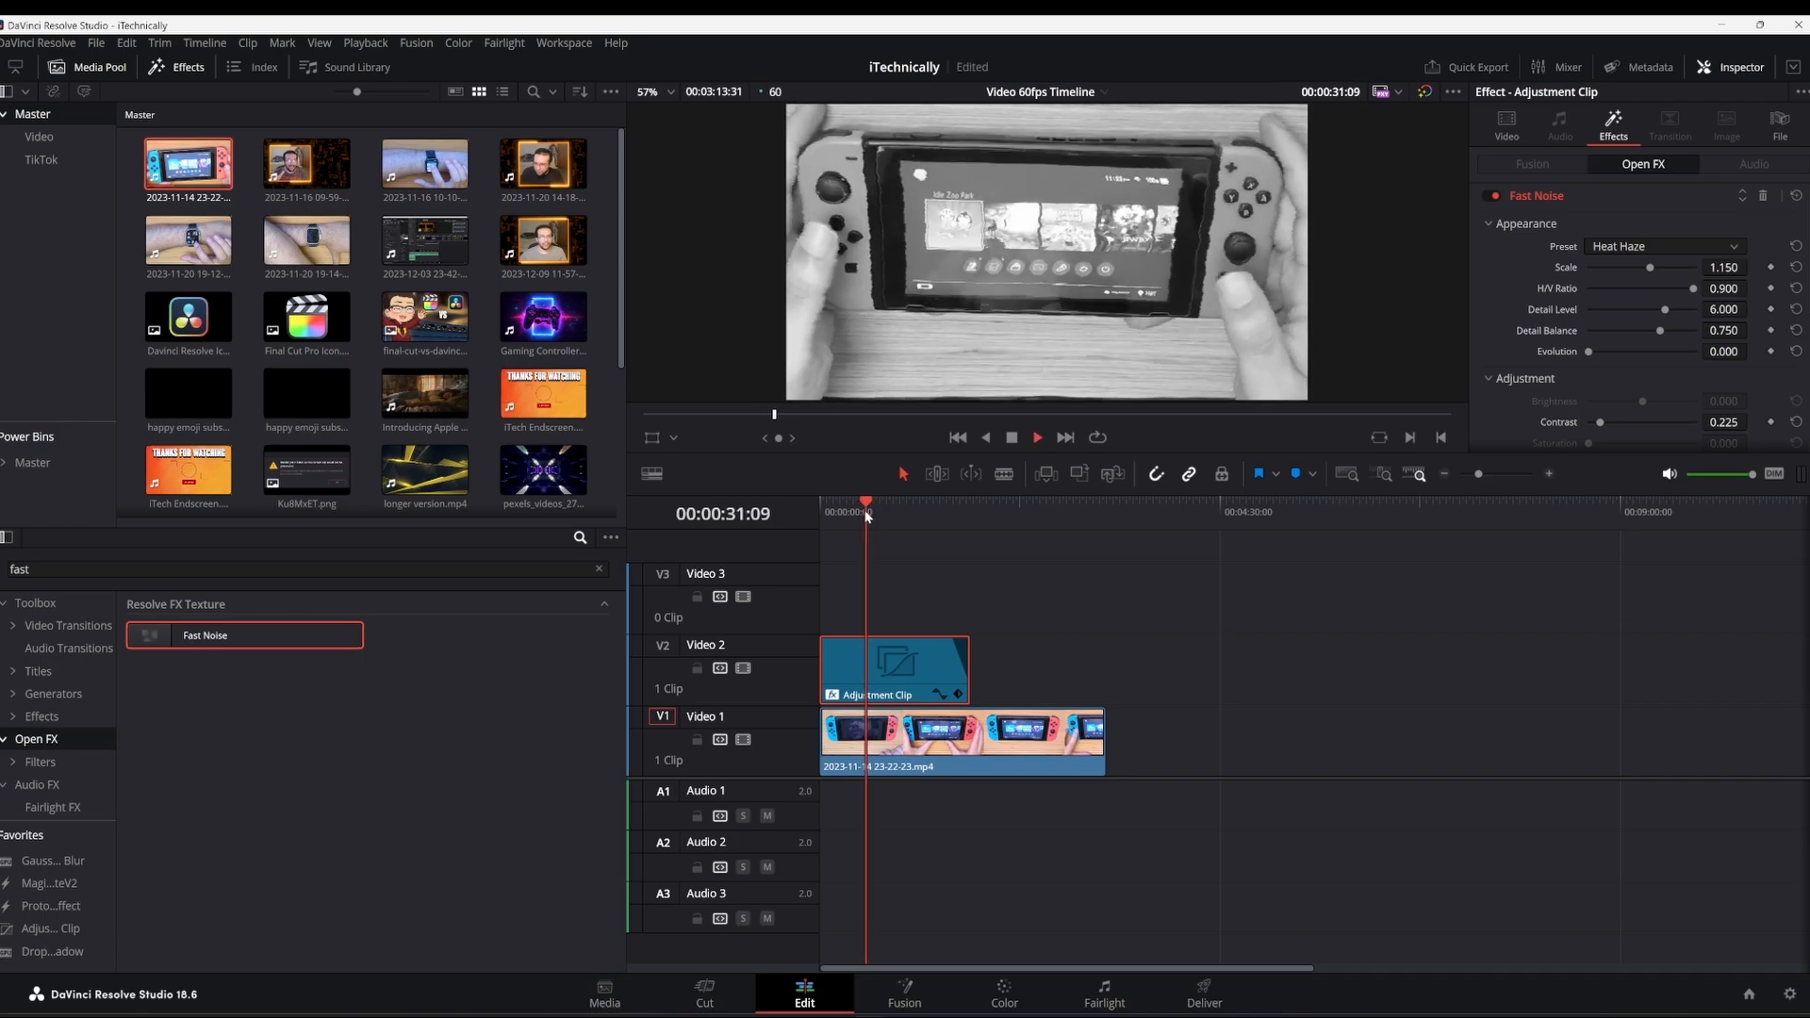
Step: Try the Smoke and River presets of Fast Noise, and set the preset back to Water Surface
click(1661, 247)
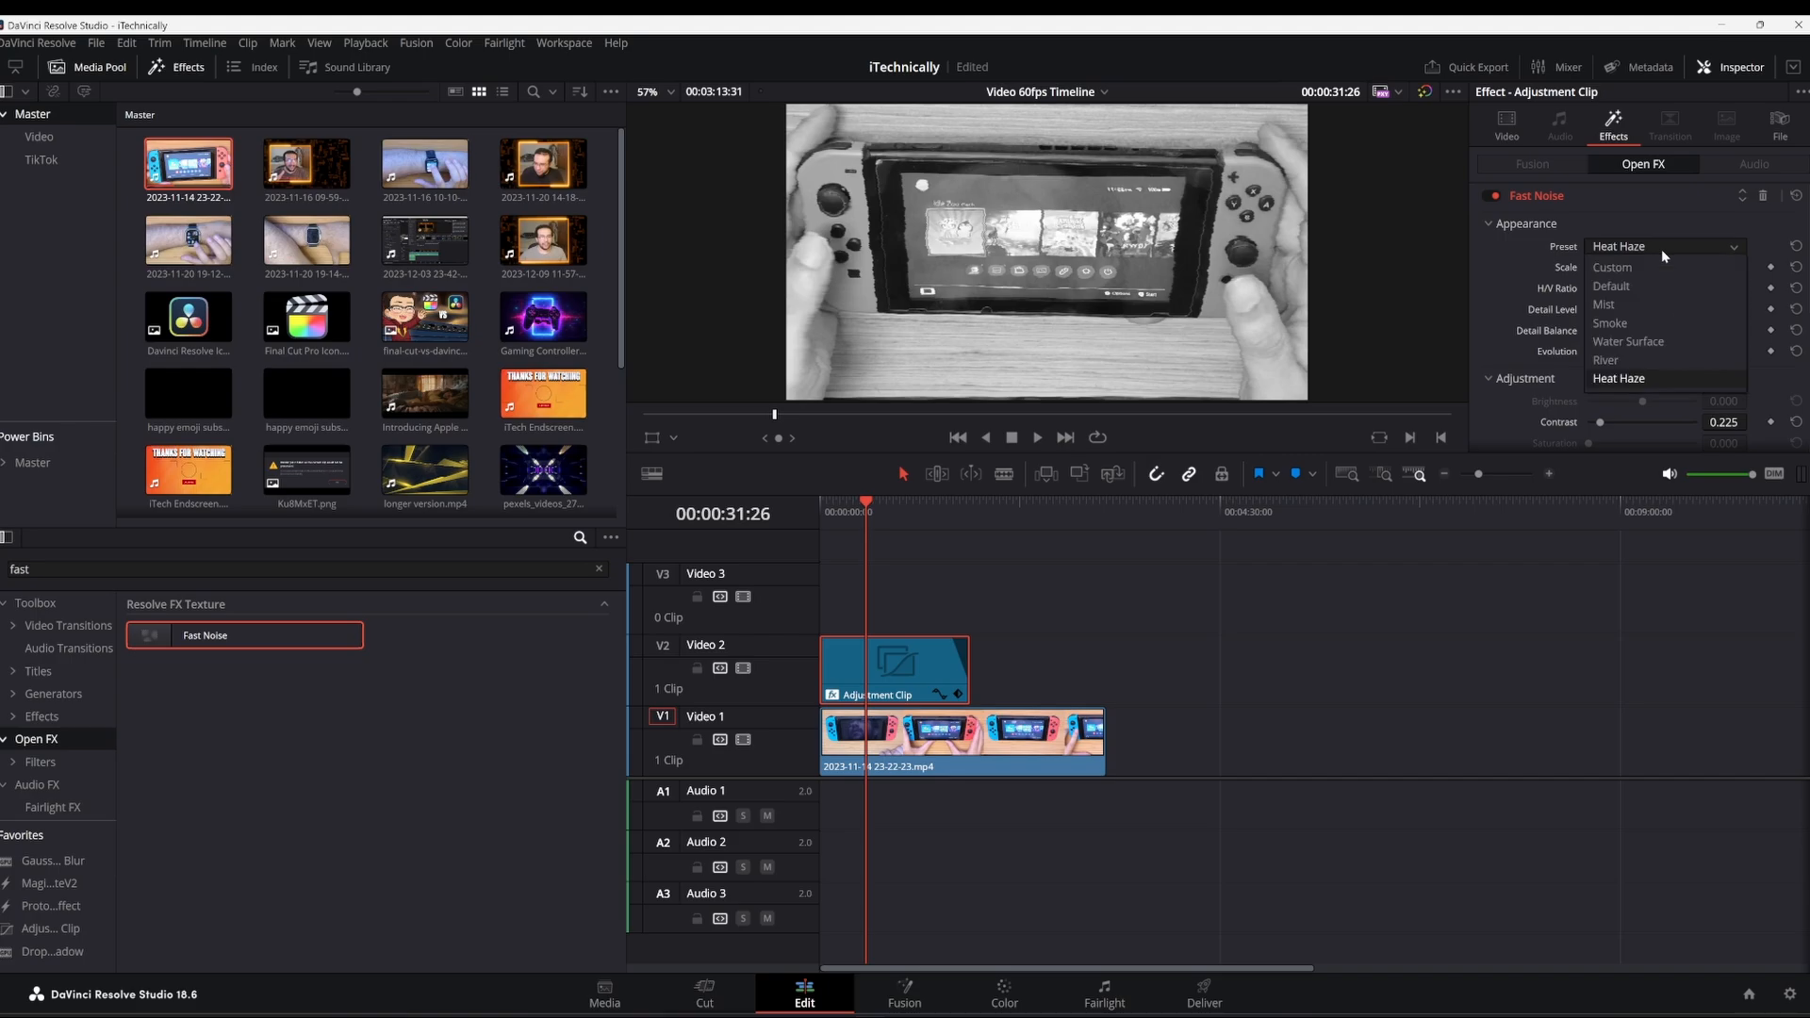
click(1653, 324)
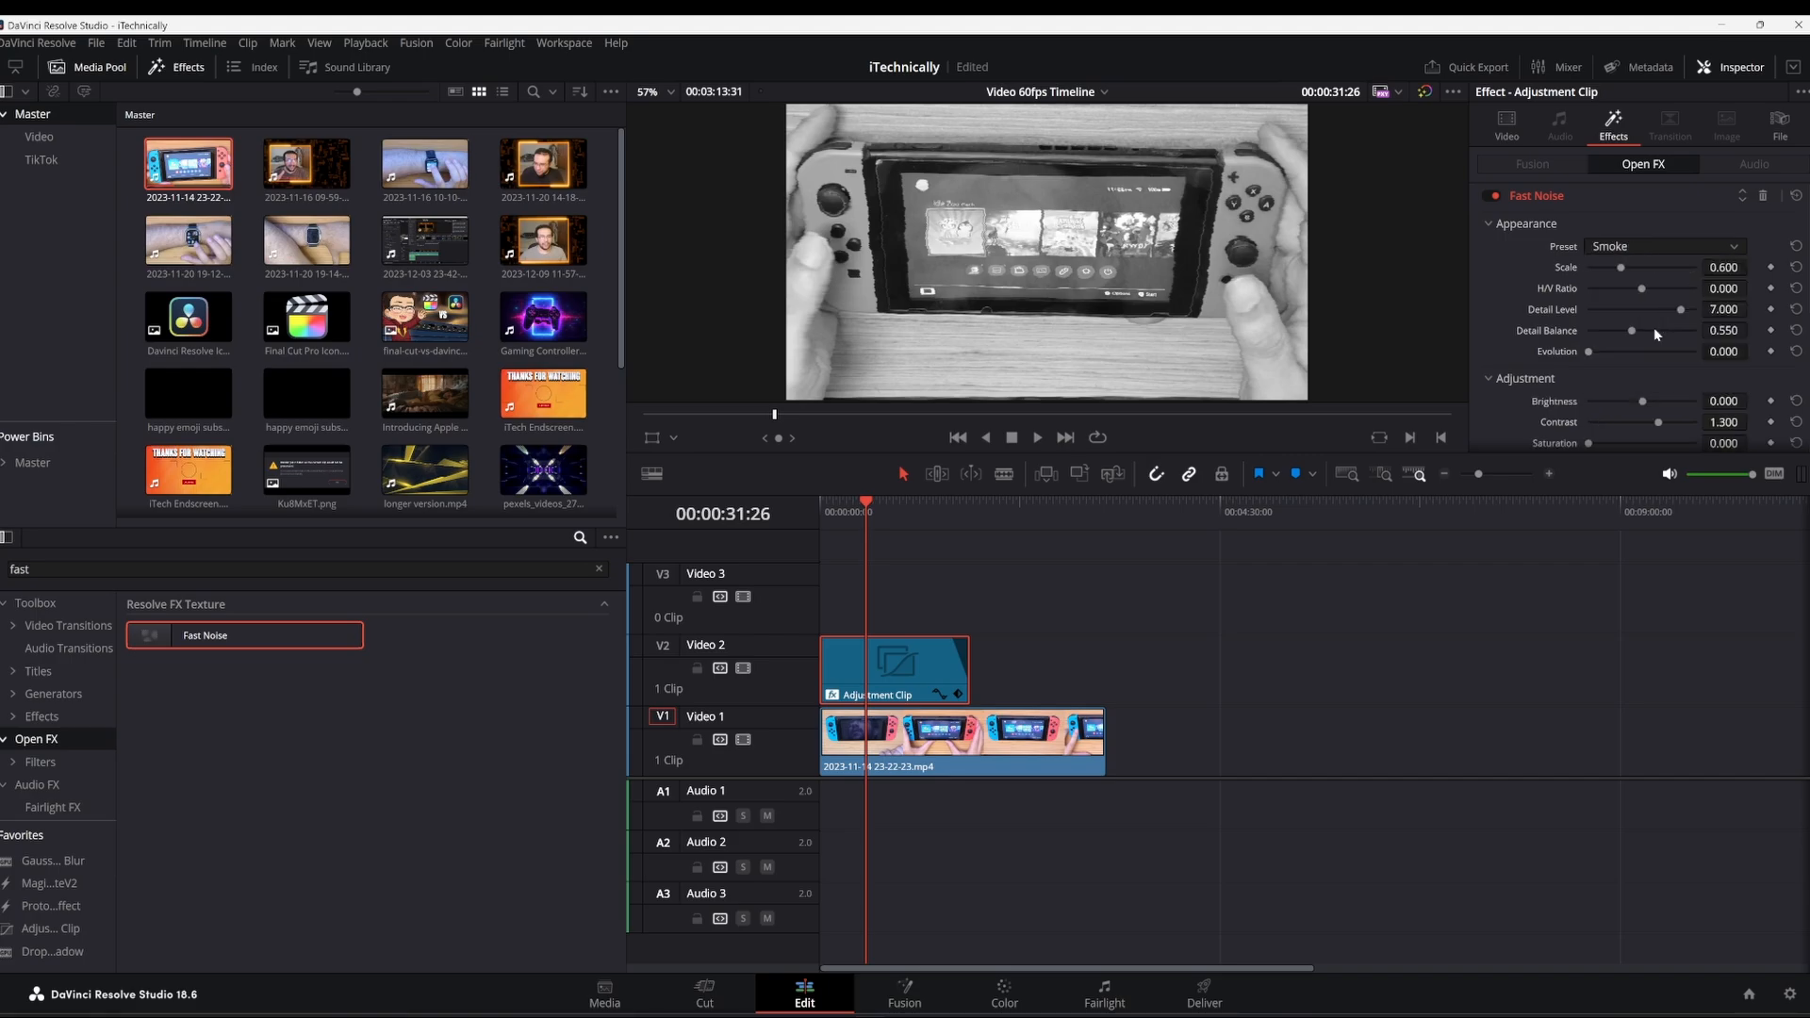
click(1647, 247)
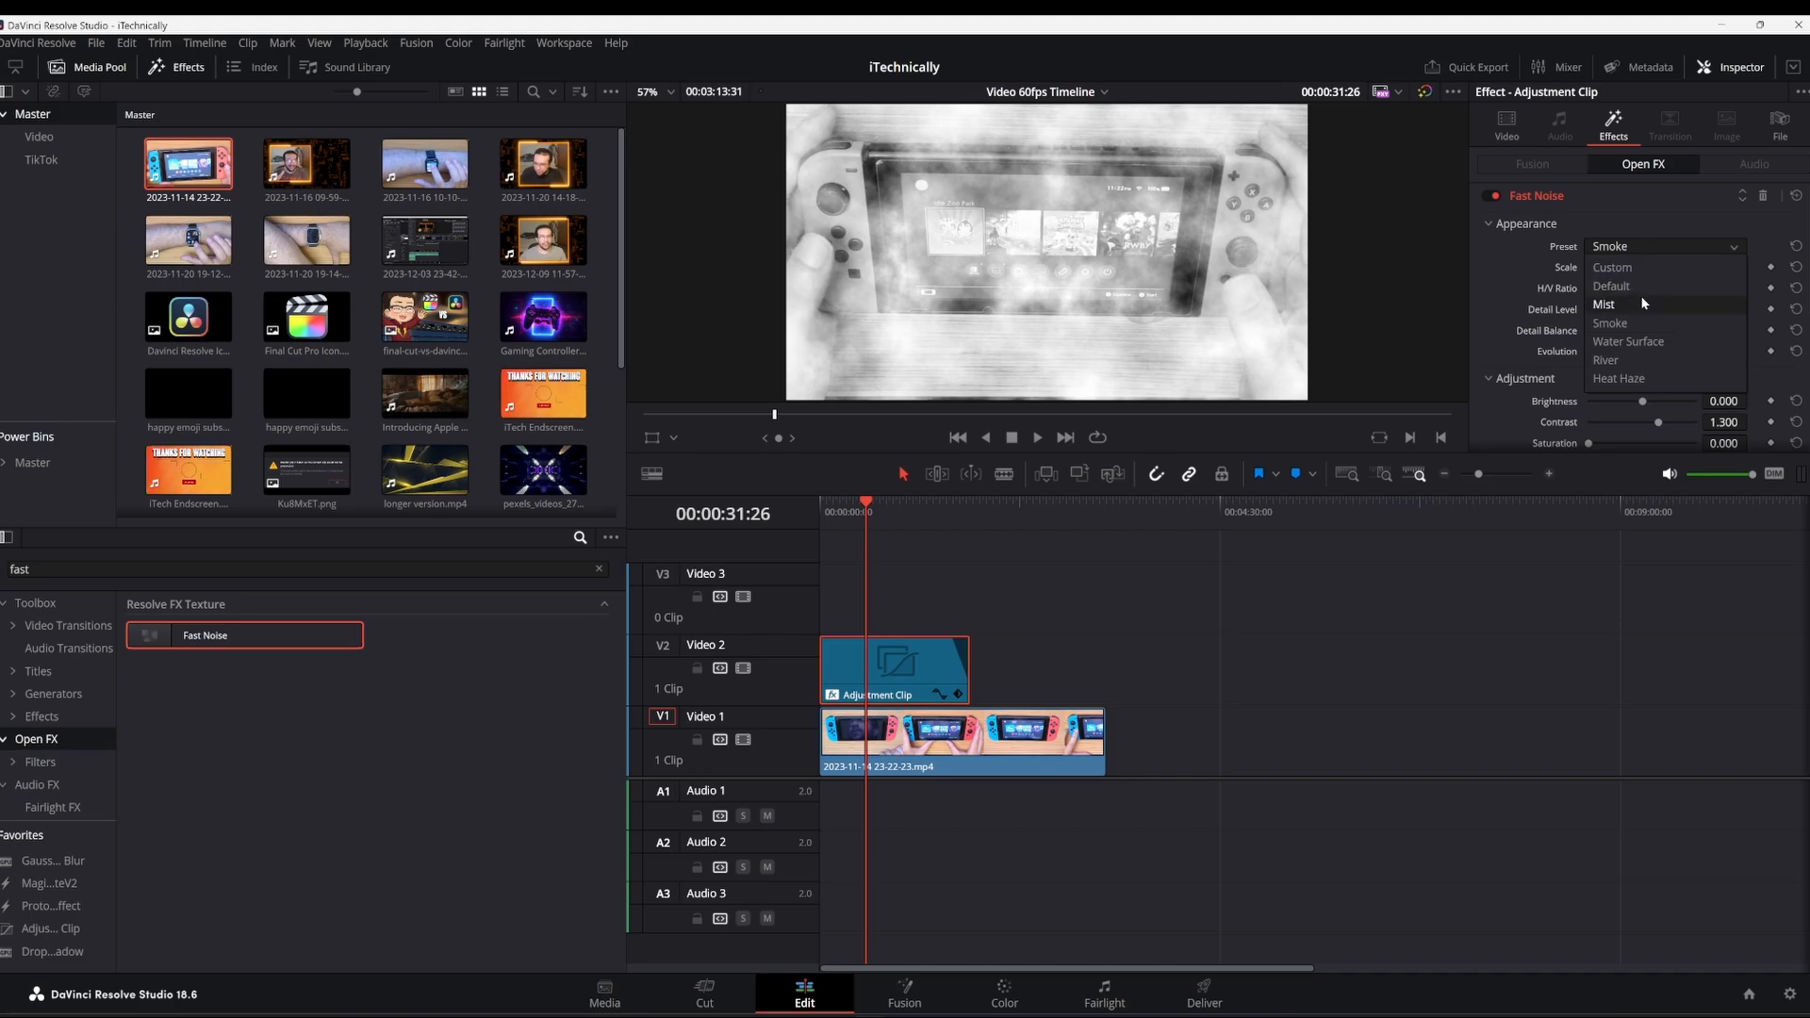
click(1641, 359)
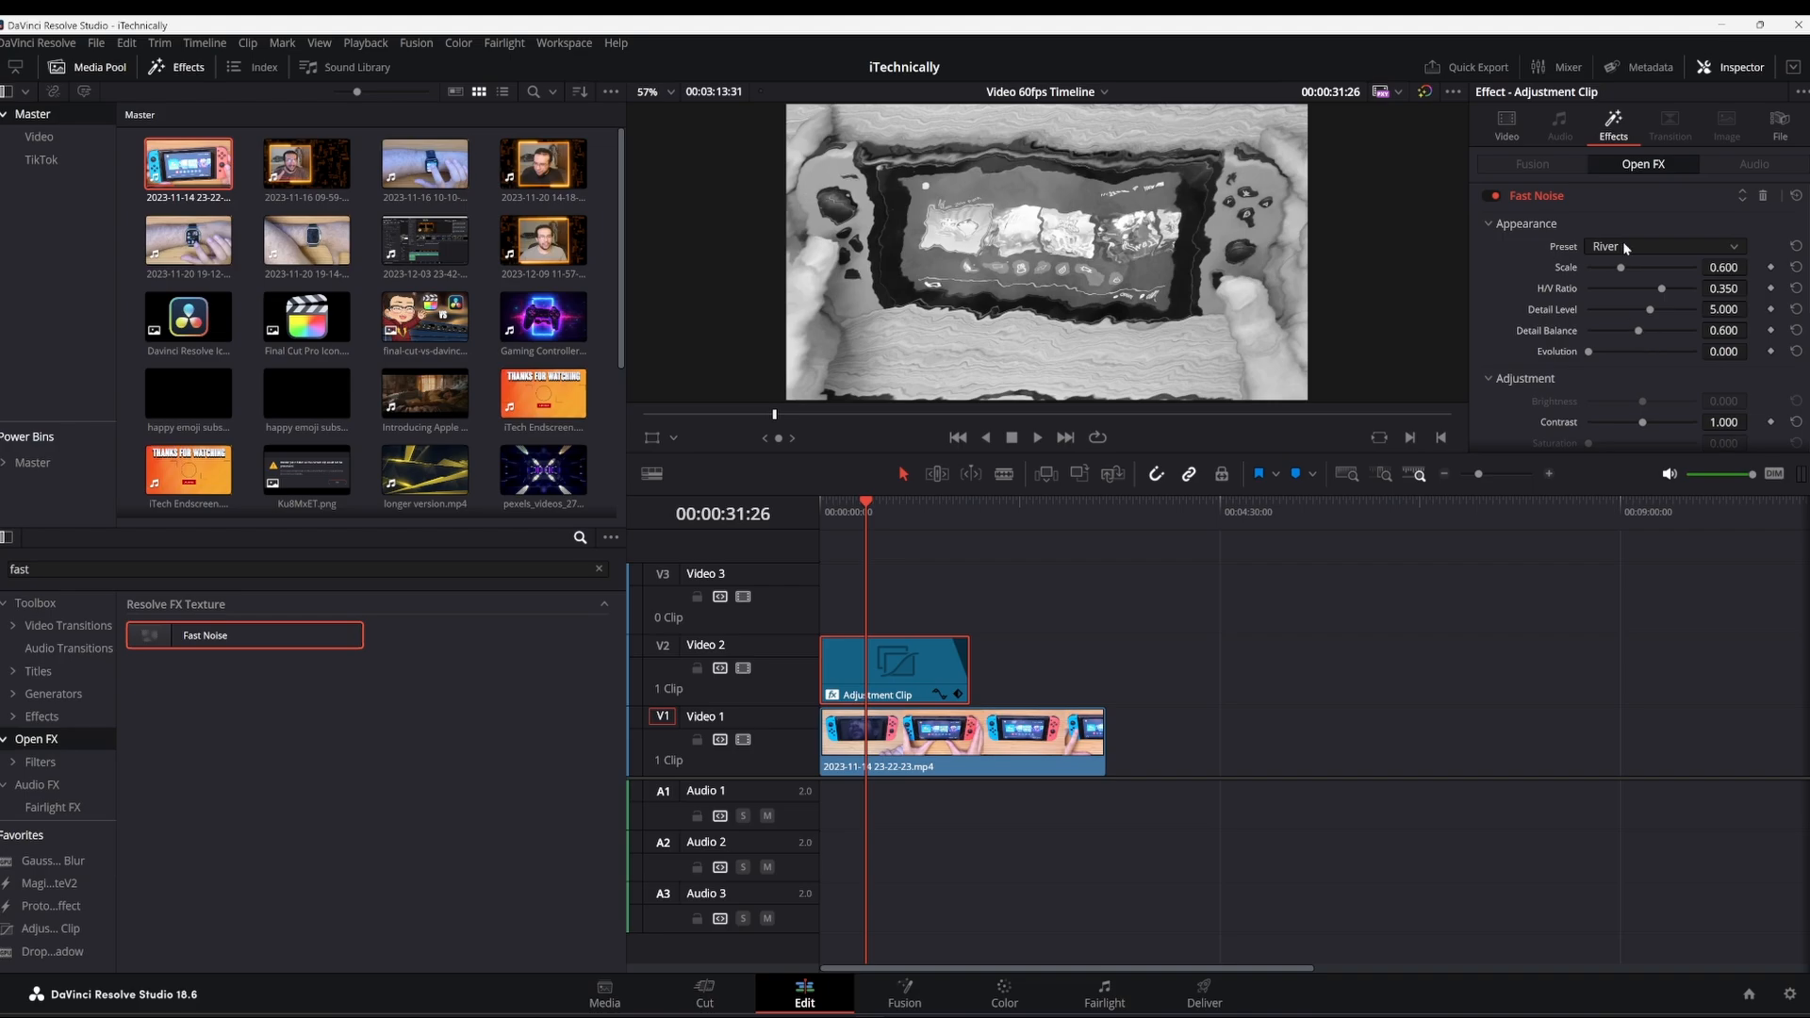
click(1624, 247)
click(1640, 345)
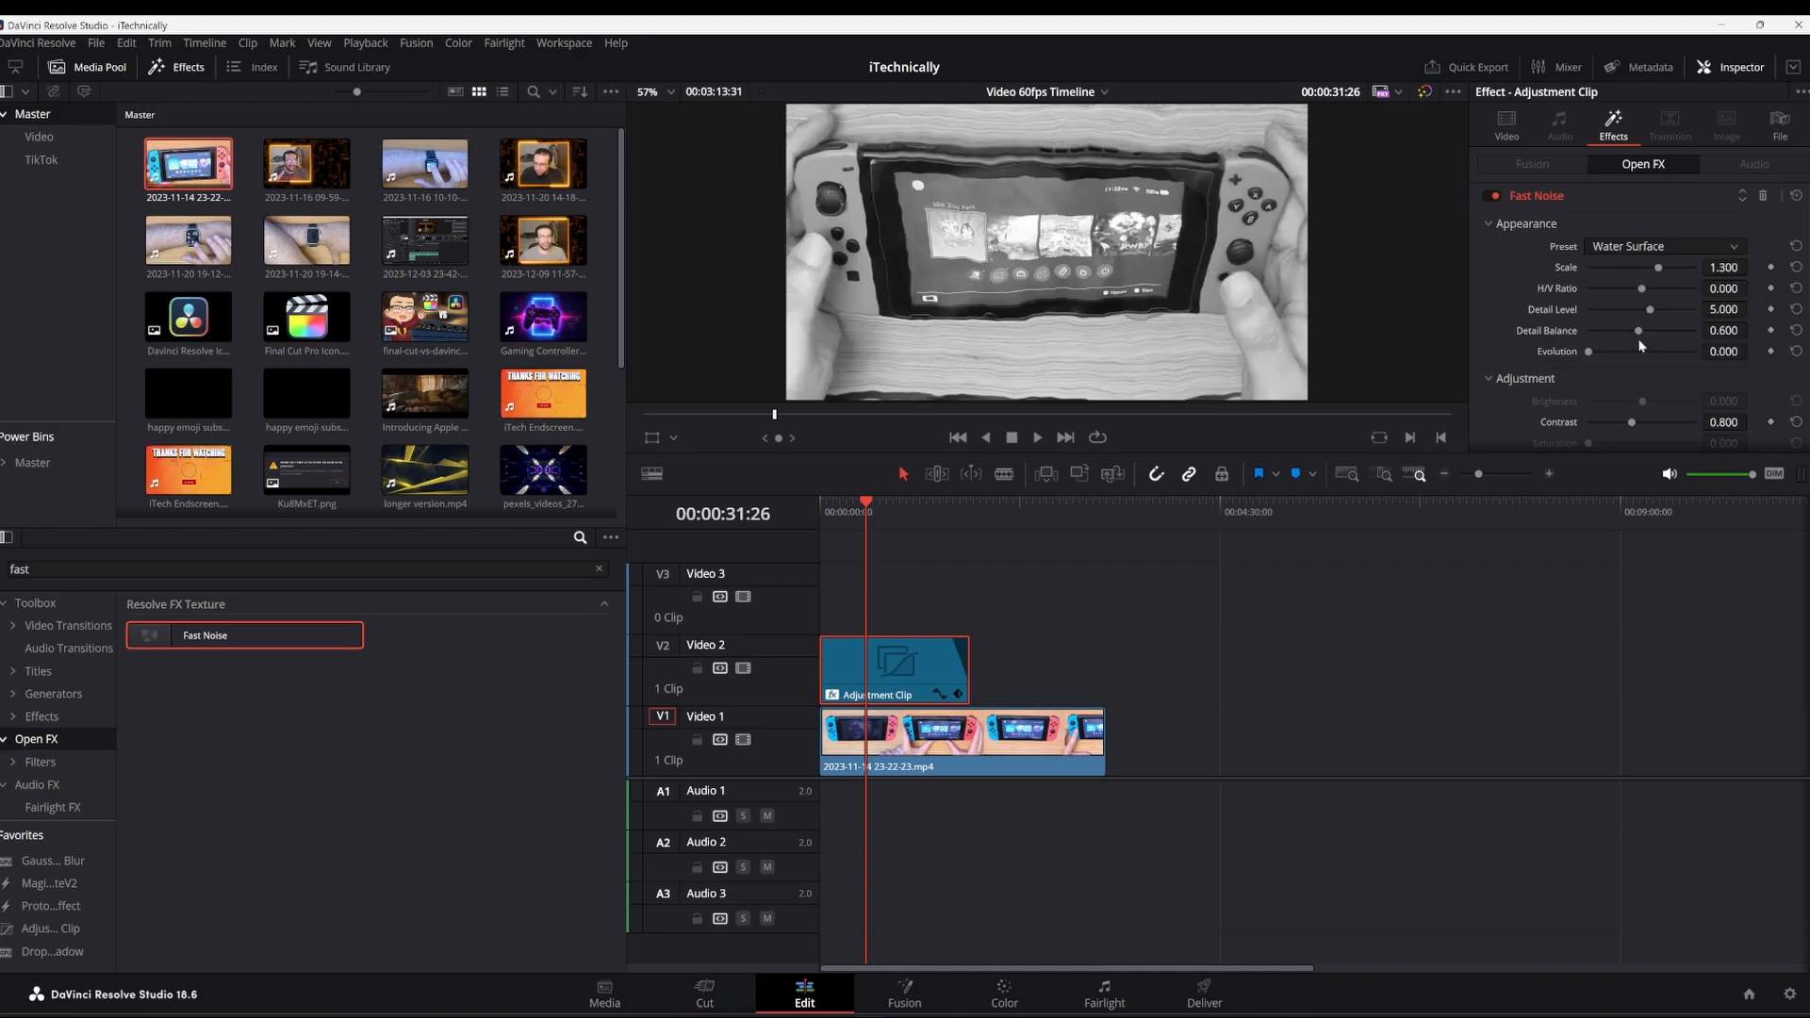